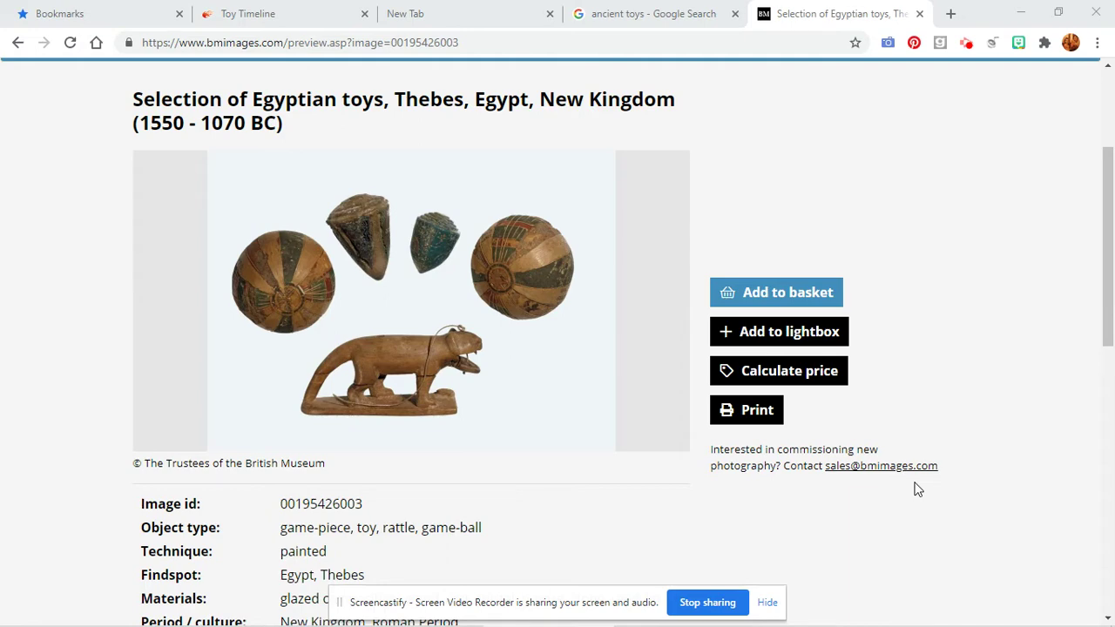
- Switch to the Toy Timeline site and go back to its index page with the table of toy topics
left_click(290, 10)
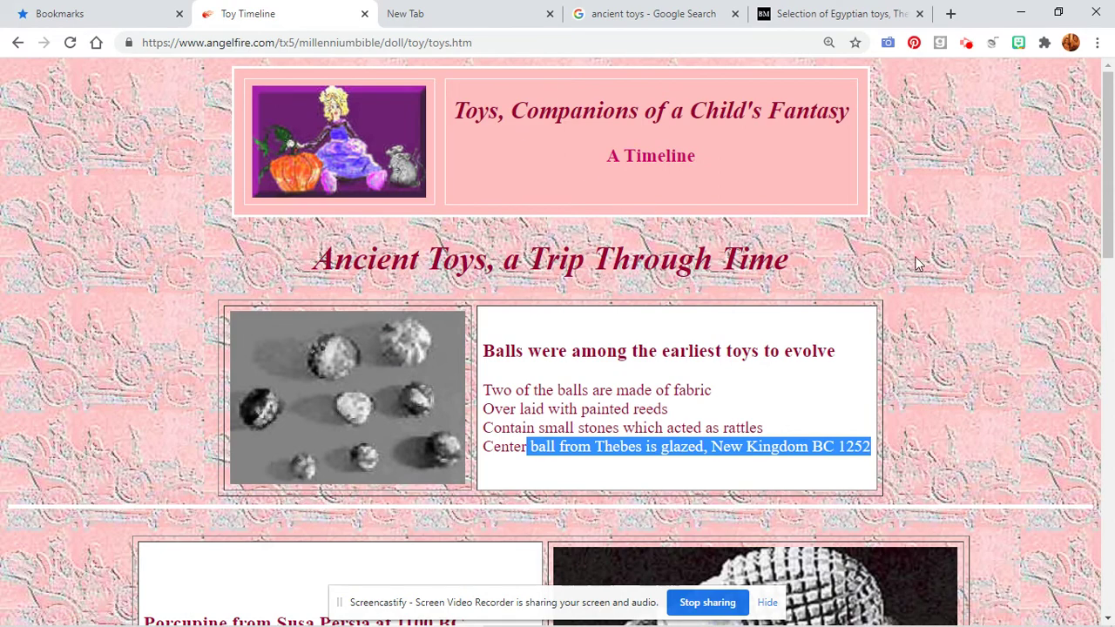
left_click(19, 41)
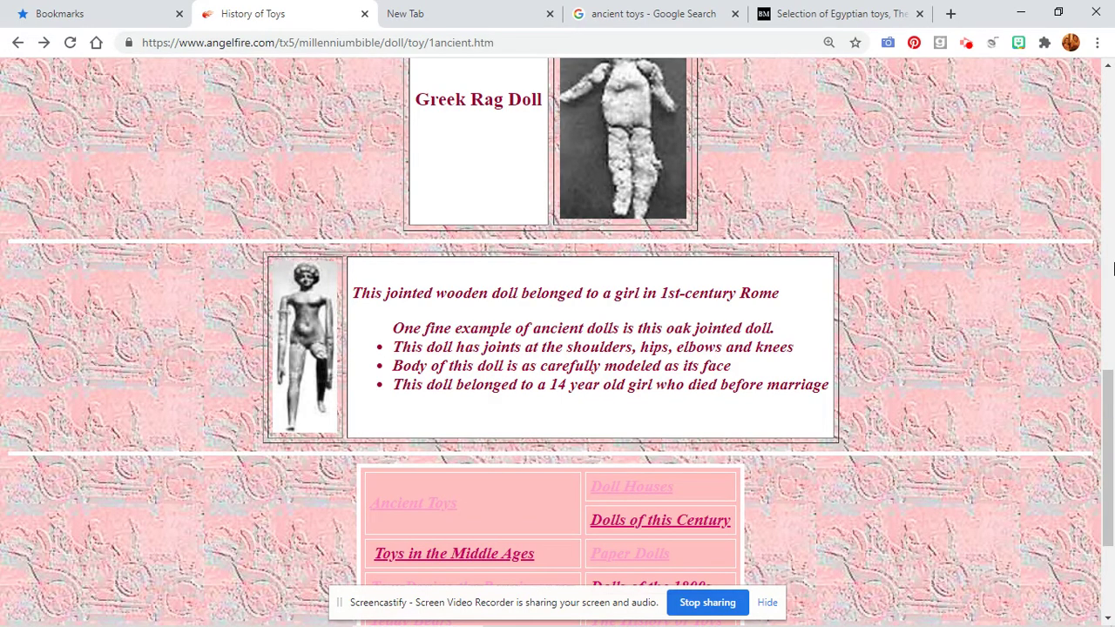
left_click_drag(1108, 383, 1109, 86)
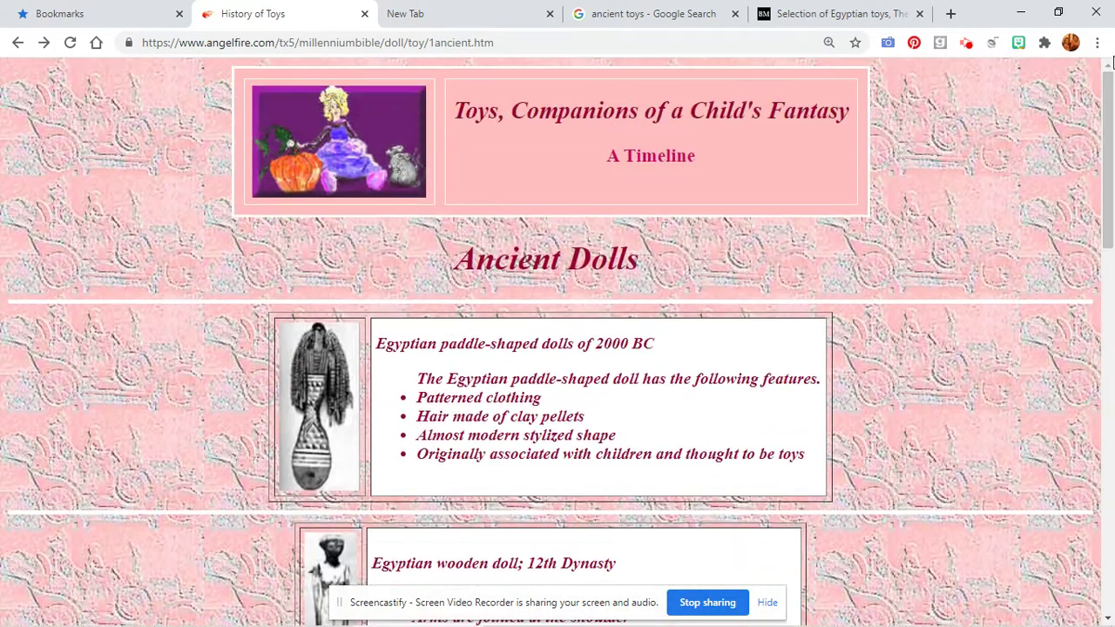
left_click(17, 43)
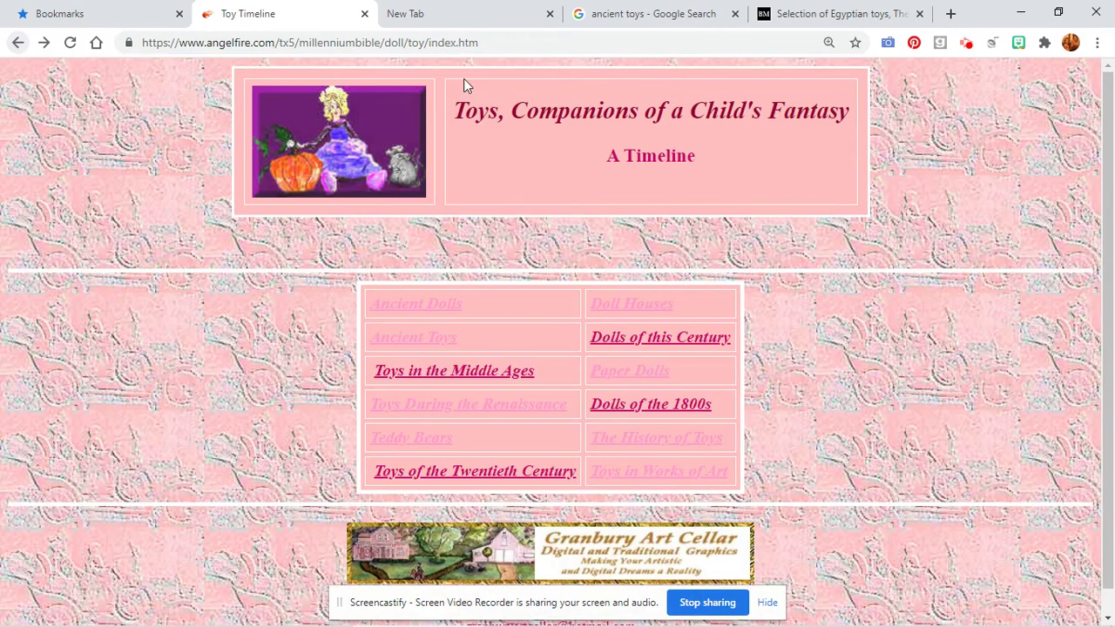
left_click_drag(1109, 138, 1109, 185)
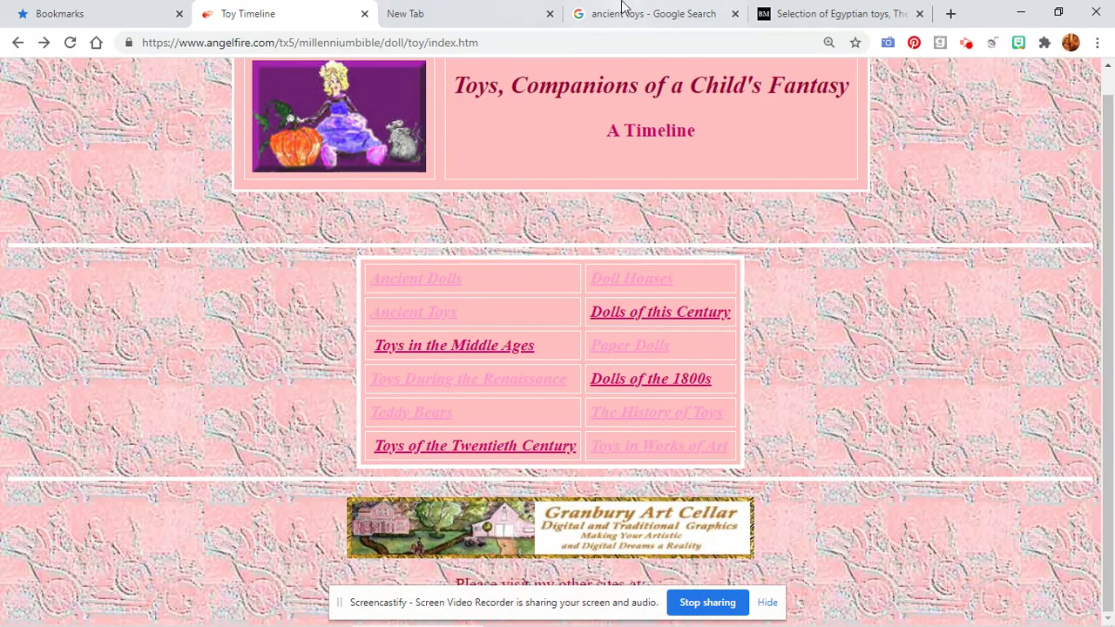
left_click(73, 49)
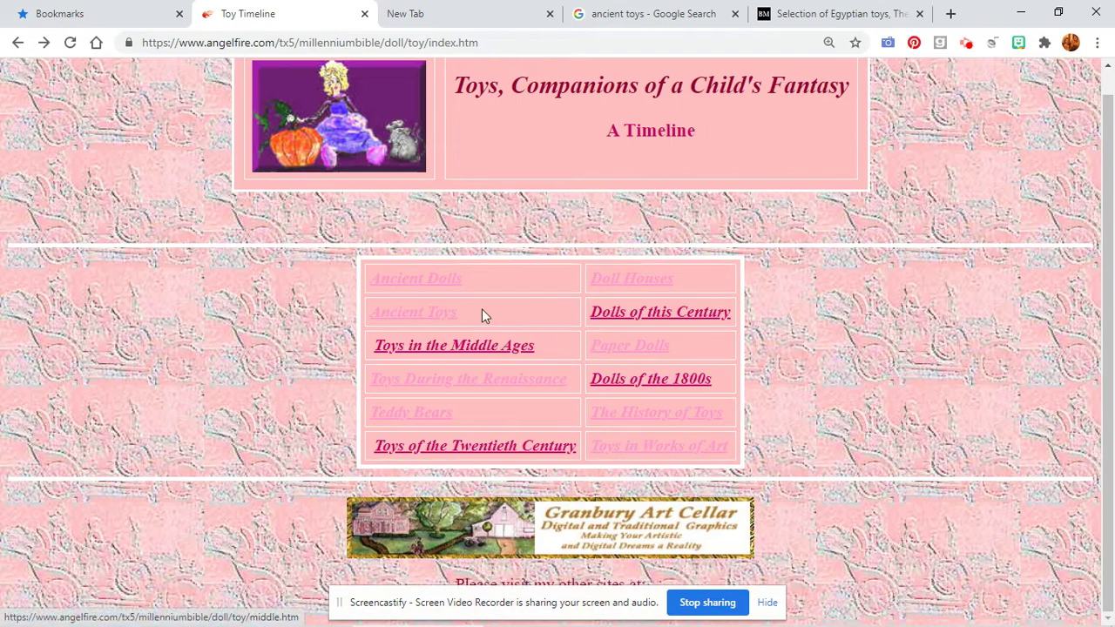
- Look through the Ancient Dolls page and the Ancient Toys page of the timeline down to their topic link tables
left_click(420, 278)
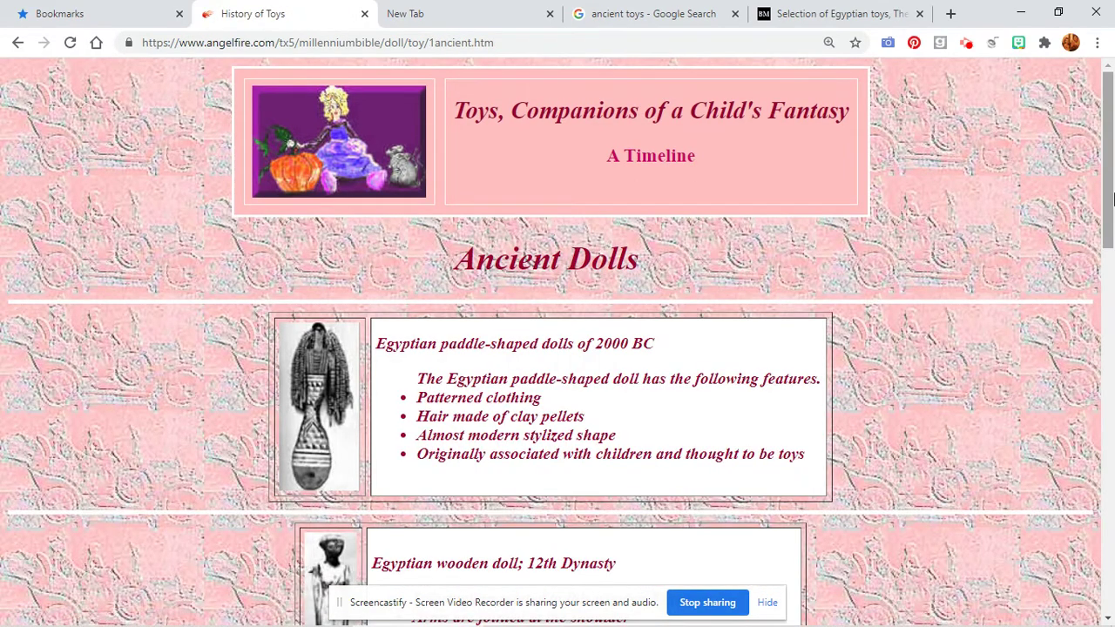
left_click_drag(1112, 198, 1112, 242)
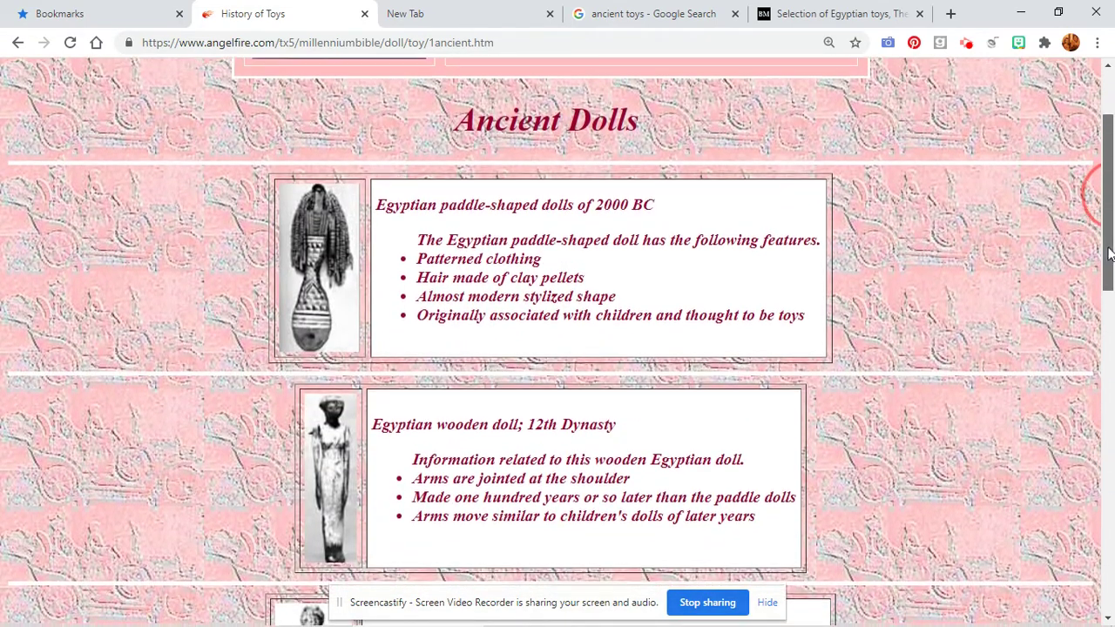
mouse_move(1109, 252)
left_mouse_down()
mouse_move(1088, 291)
mouse_move(1071, 387)
mouse_move(1045, 418)
mouse_move(1085, 348)
mouse_move(1111, 217)
mouse_move(1103, 196)
mouse_move(1088, 307)
mouse_move(1065, 369)
mouse_move(1112, 279)
mouse_move(1111, 249)
left_mouse_up()
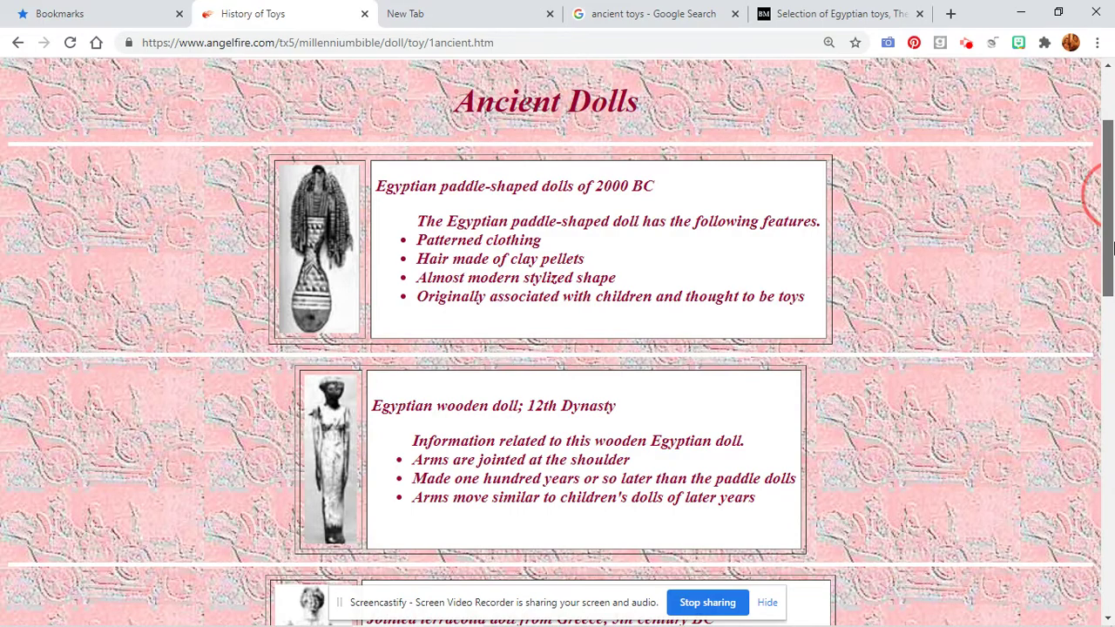
left_click_drag(1112, 248, 1036, 543)
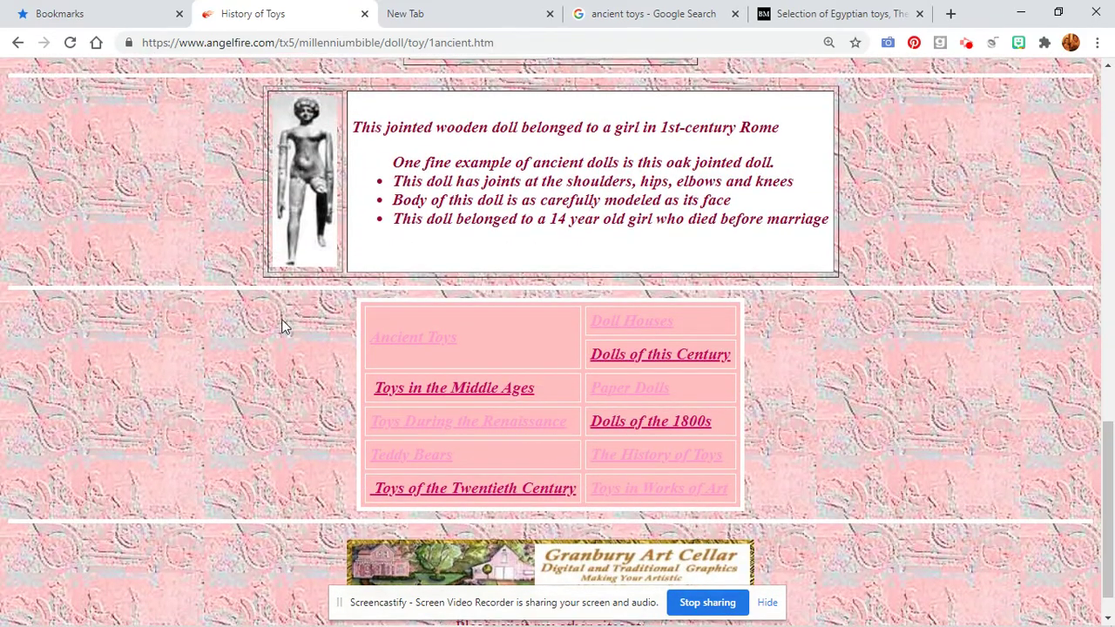
left_click(406, 347)
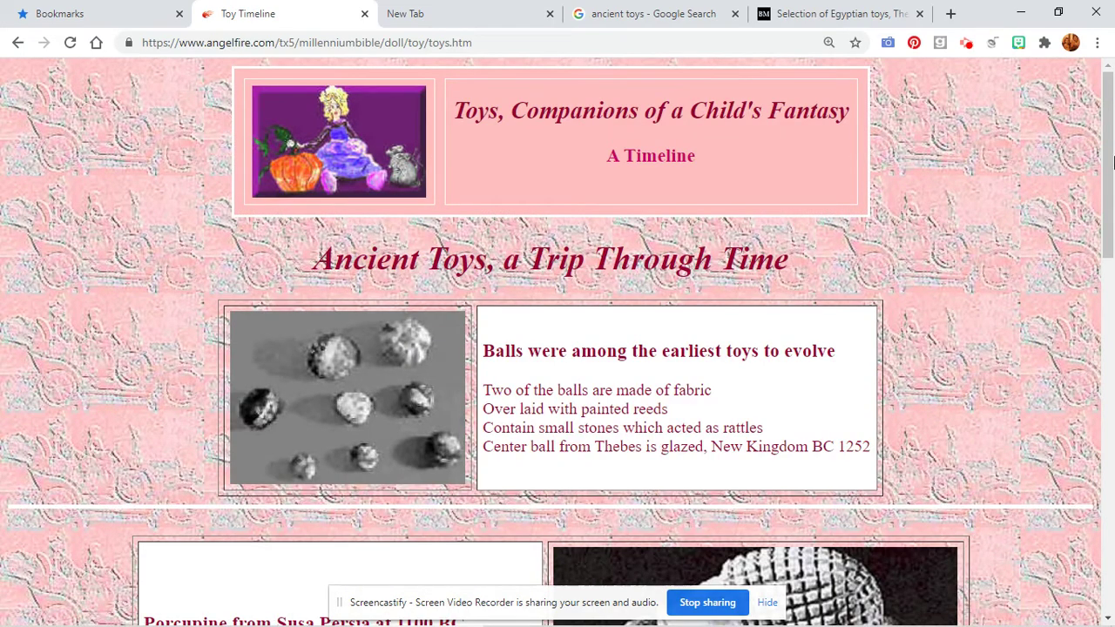
left_click_drag(1112, 162, 1069, 526)
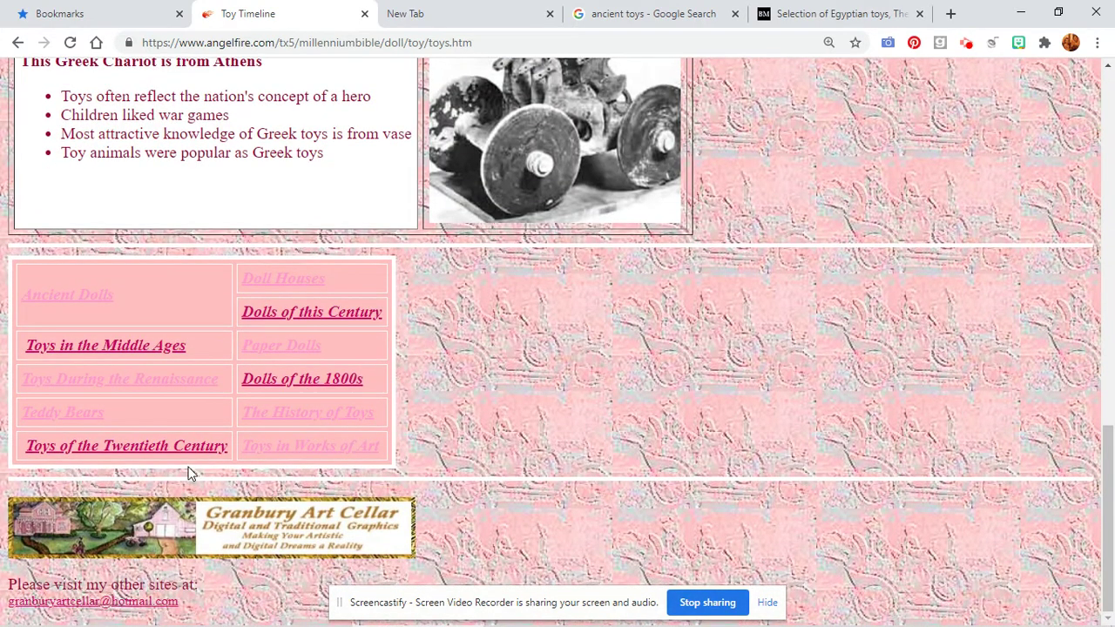
- Open The History of Toys and page through its picture slideshow, from the Persian porcupine past Queen Victoria's dolls
left_click(298, 421)
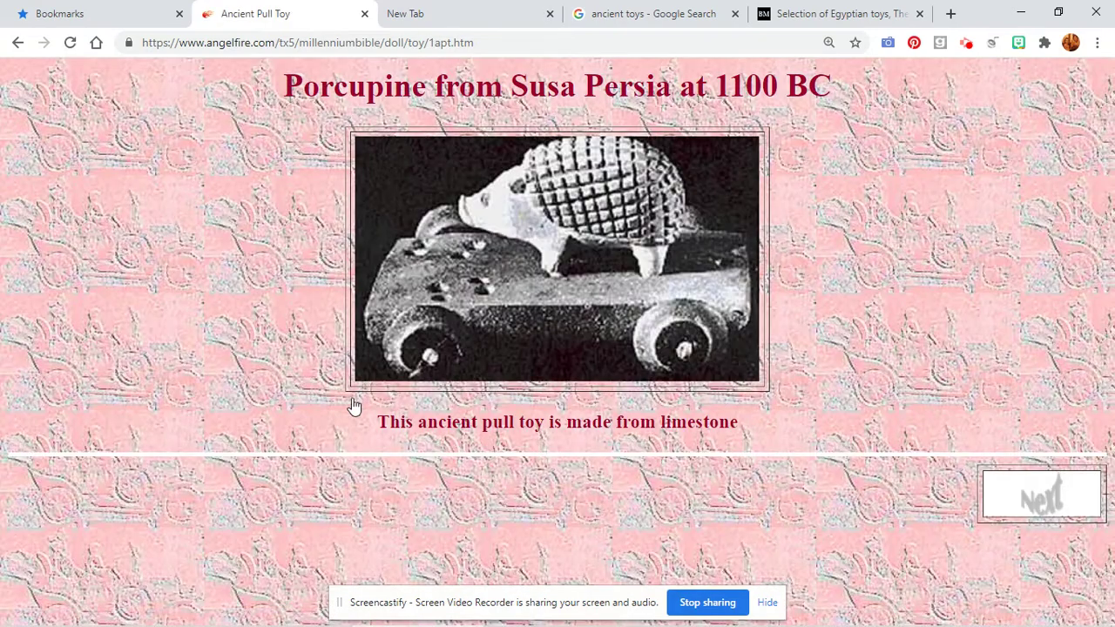
right_click(1024, 510)
left_click(1024, 510)
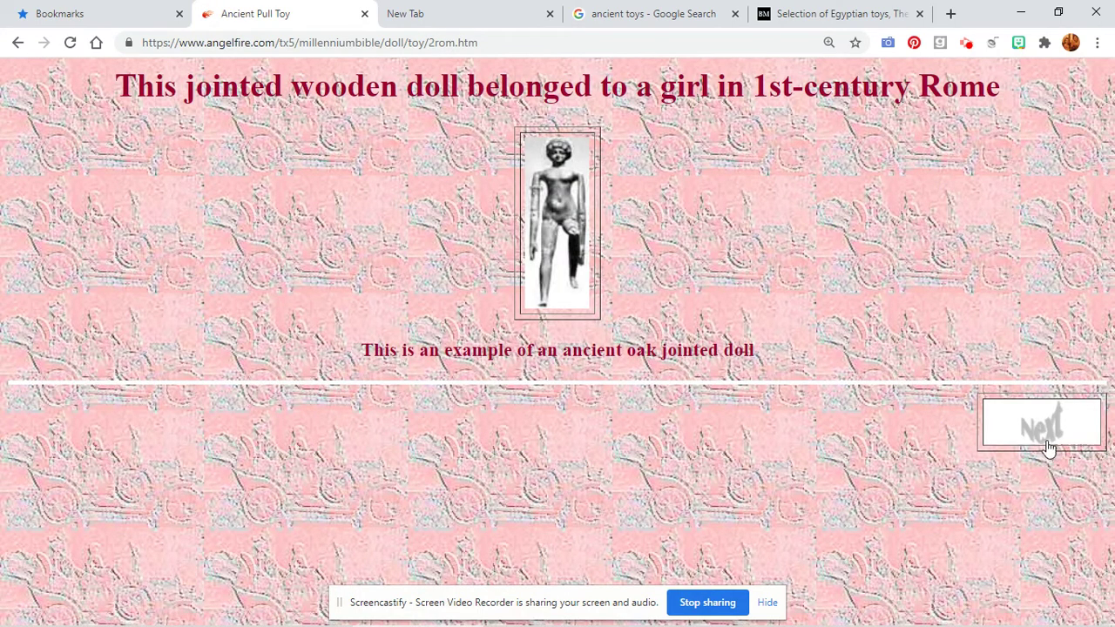
left_click(1044, 436)
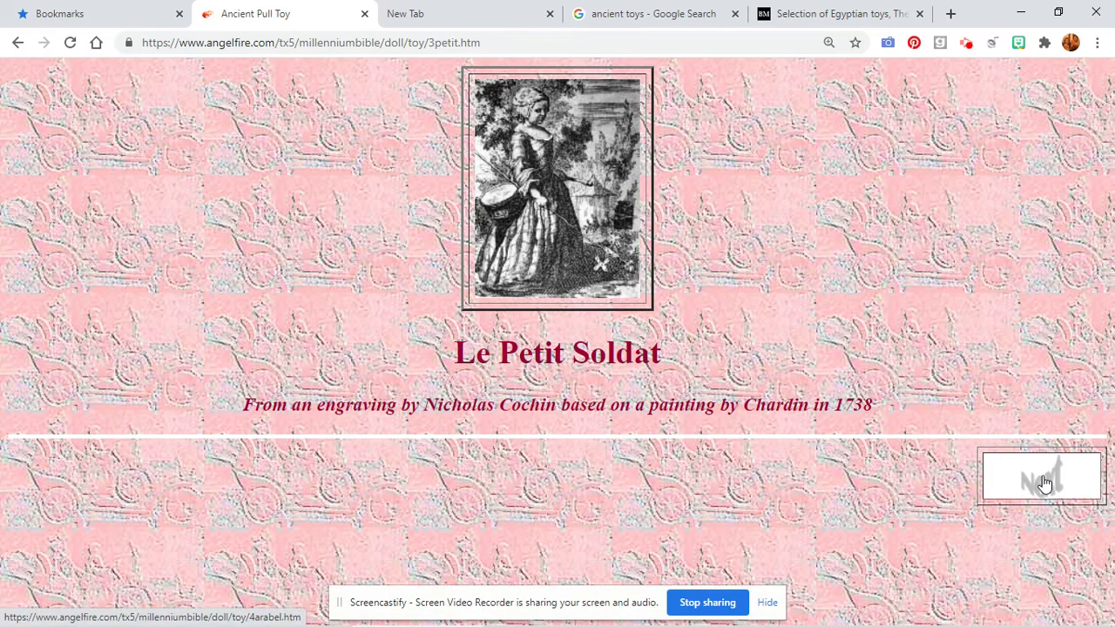
left_click(1043, 478)
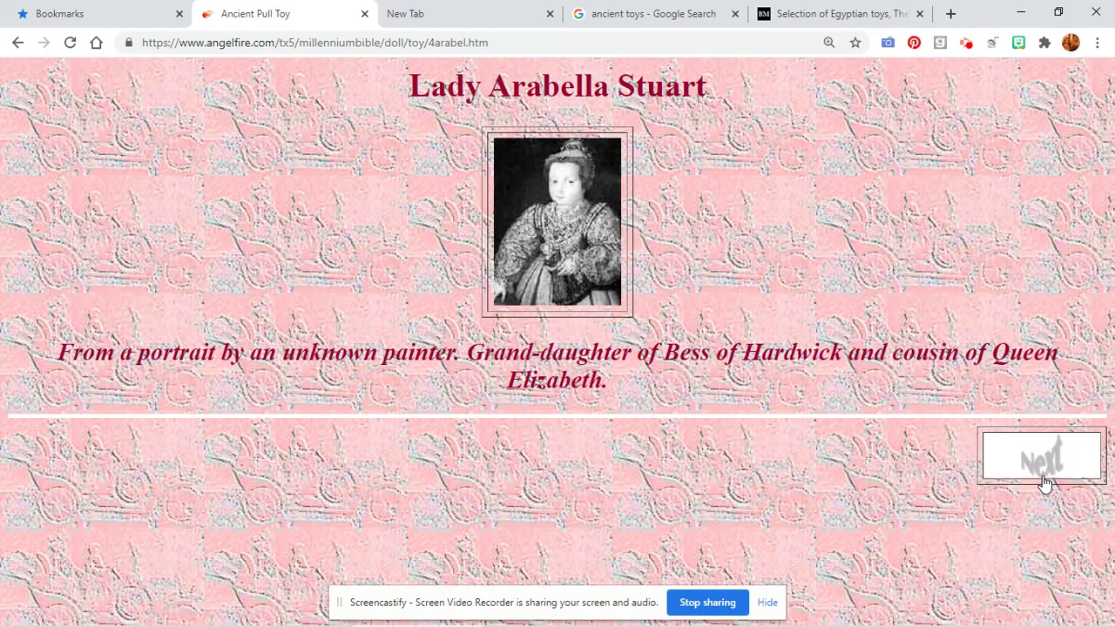
left_click(1044, 481)
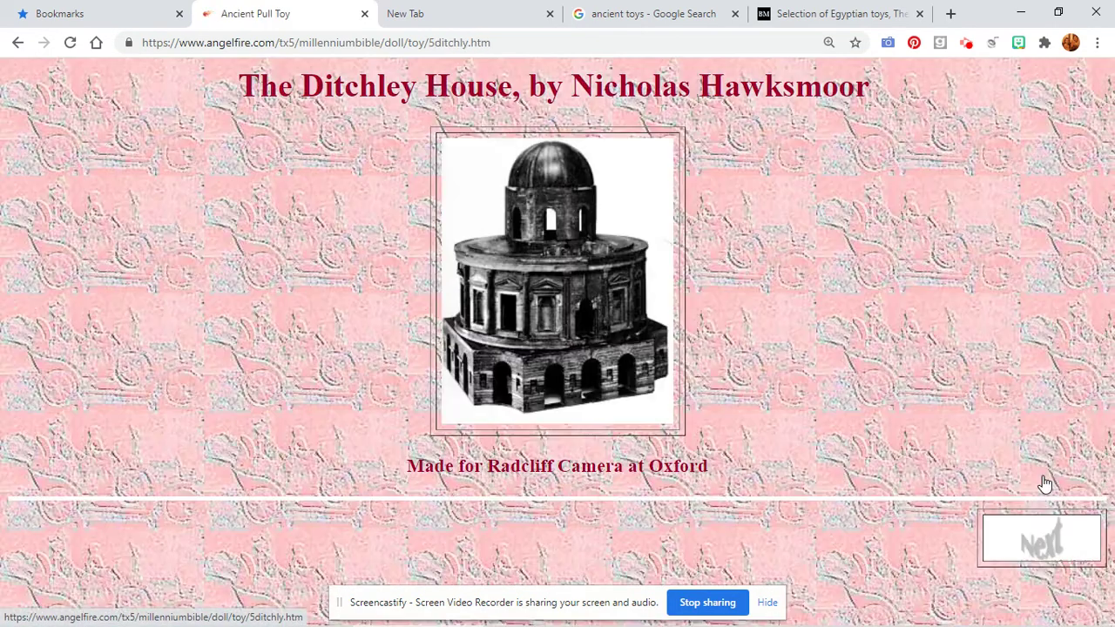
left_click(1038, 542)
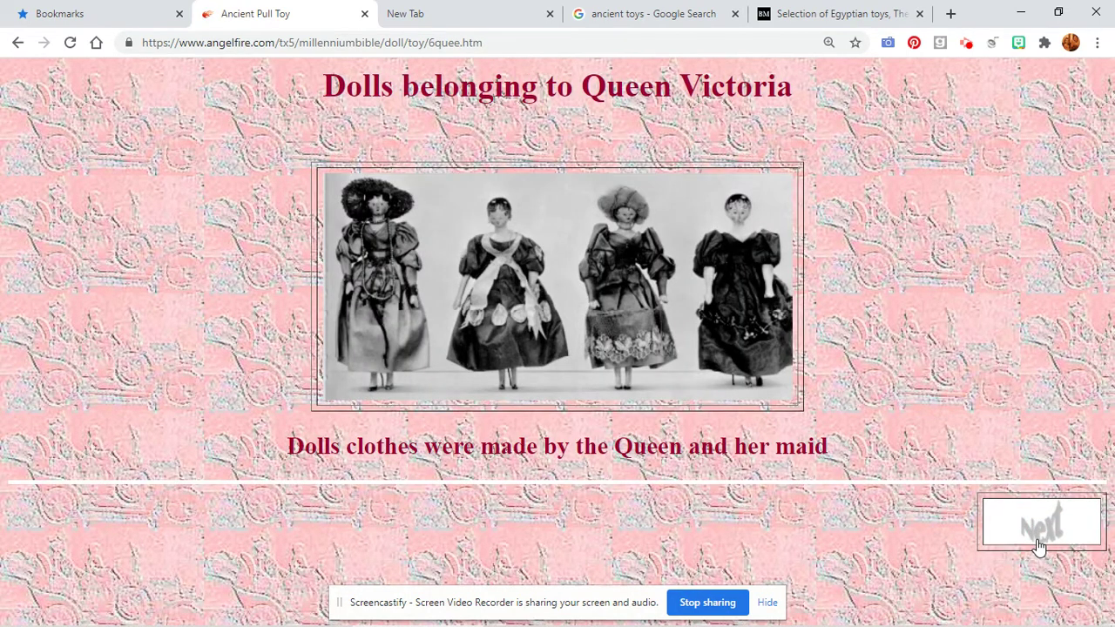
left_click(1038, 546)
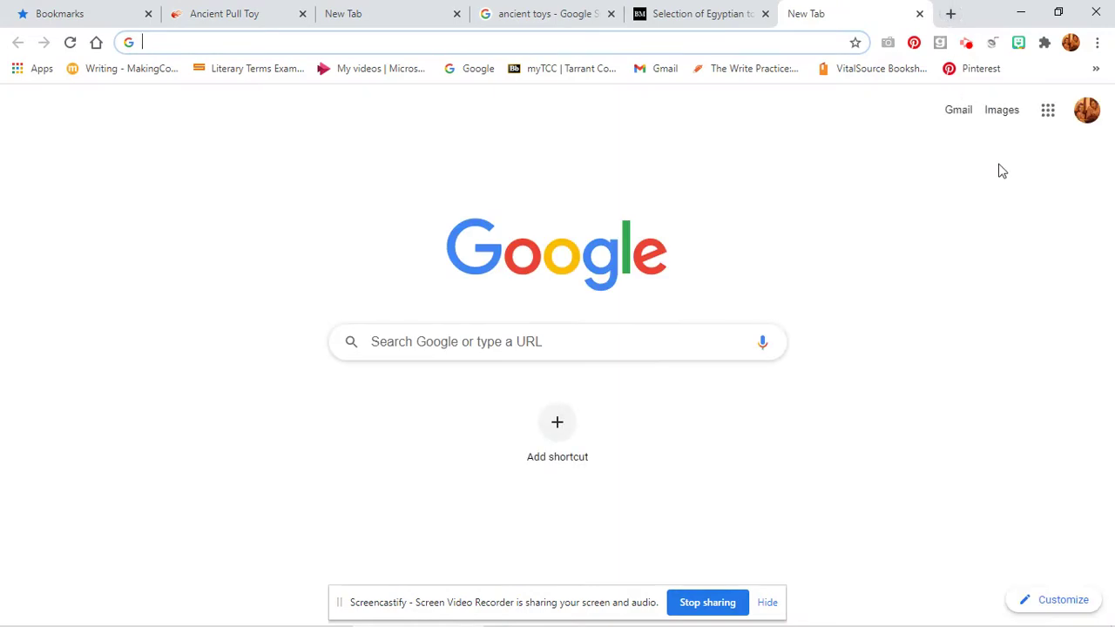
- Open Pinterest in the new browser tab and go to the account's own profile with its saved boards
left_click(974, 75)
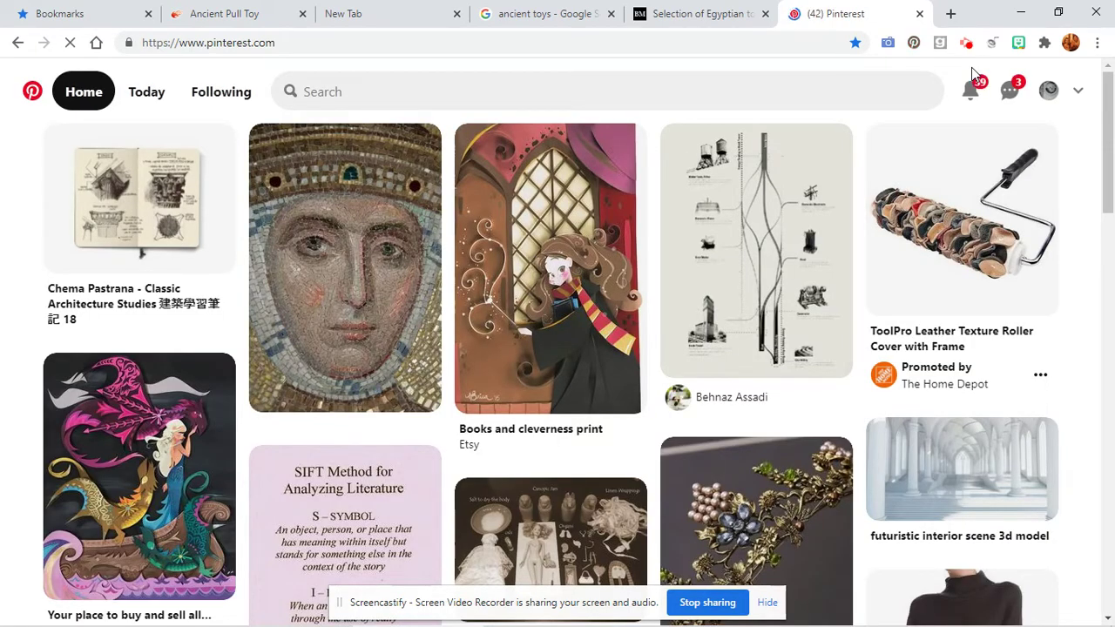
left_click(1049, 91)
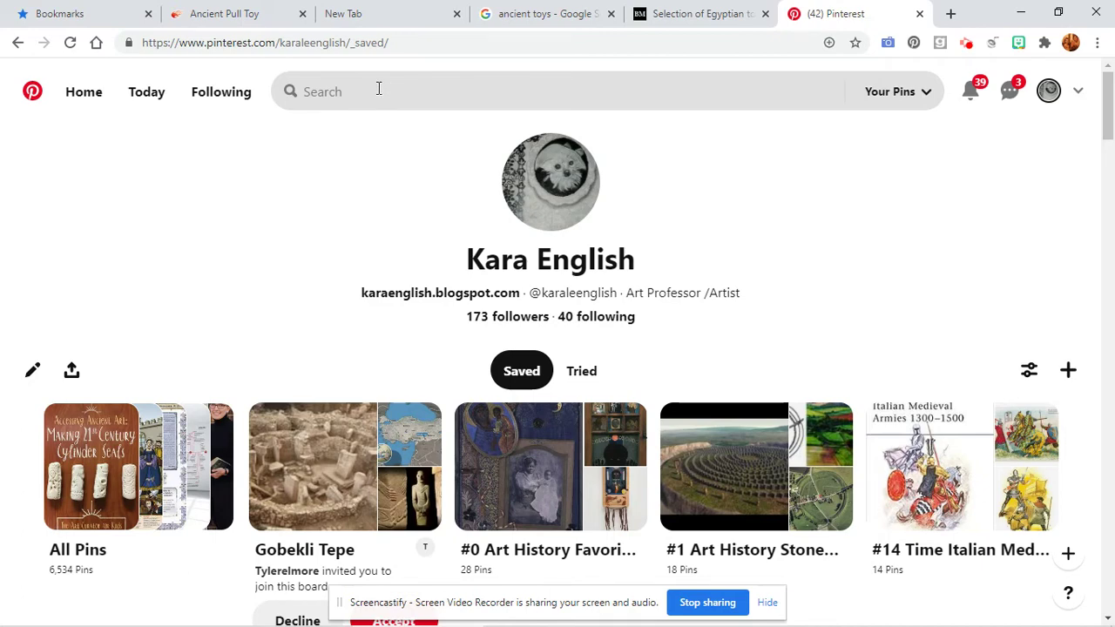
- Search Pinterest for the suggested phrase "rennisance art aesthetic"
left_click(378, 88)
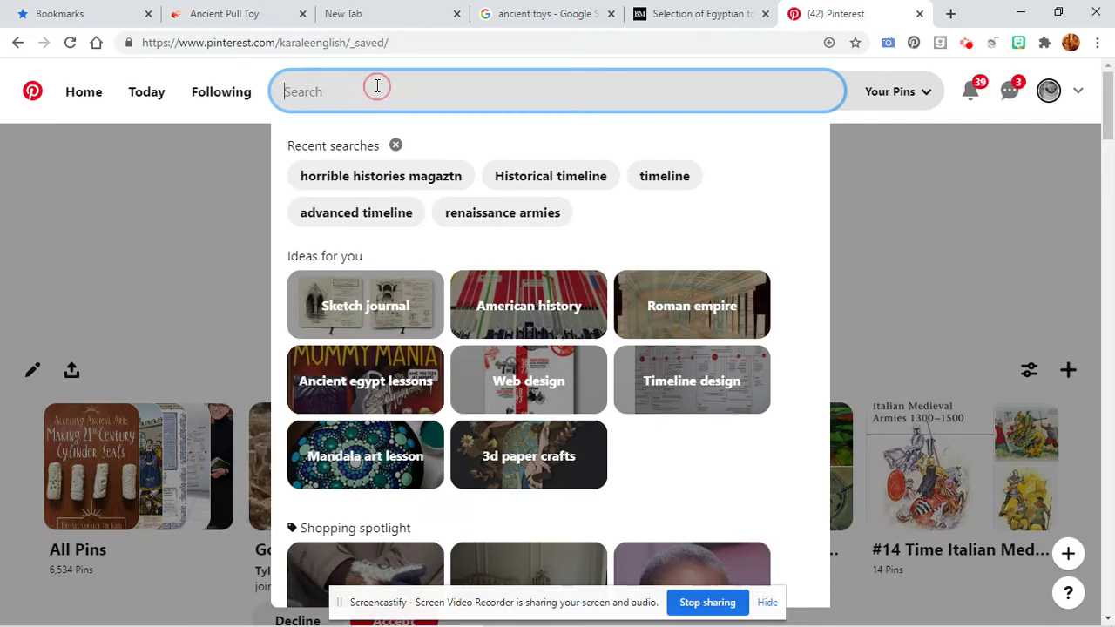
right_click(377, 88)
left_click(348, 90)
type("re")
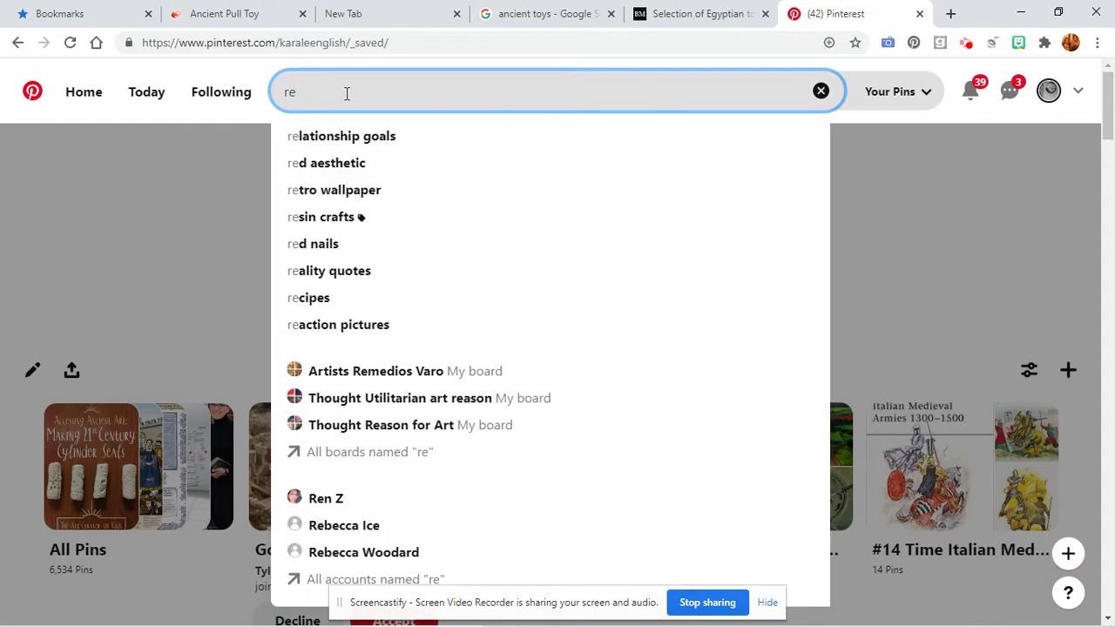
type("nn")
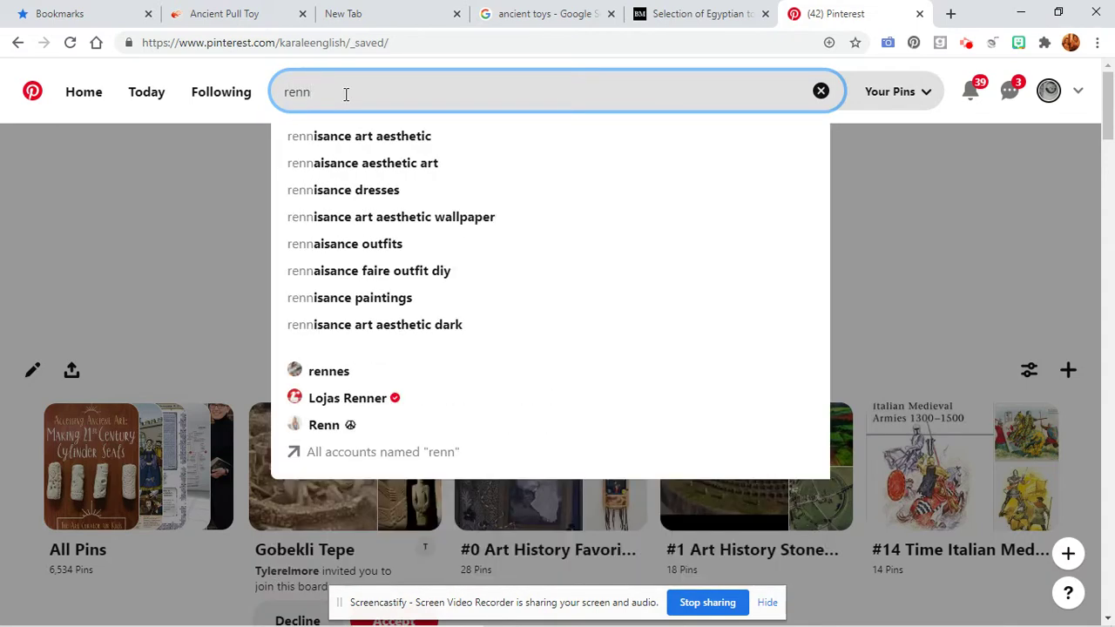
left_click(350, 136)
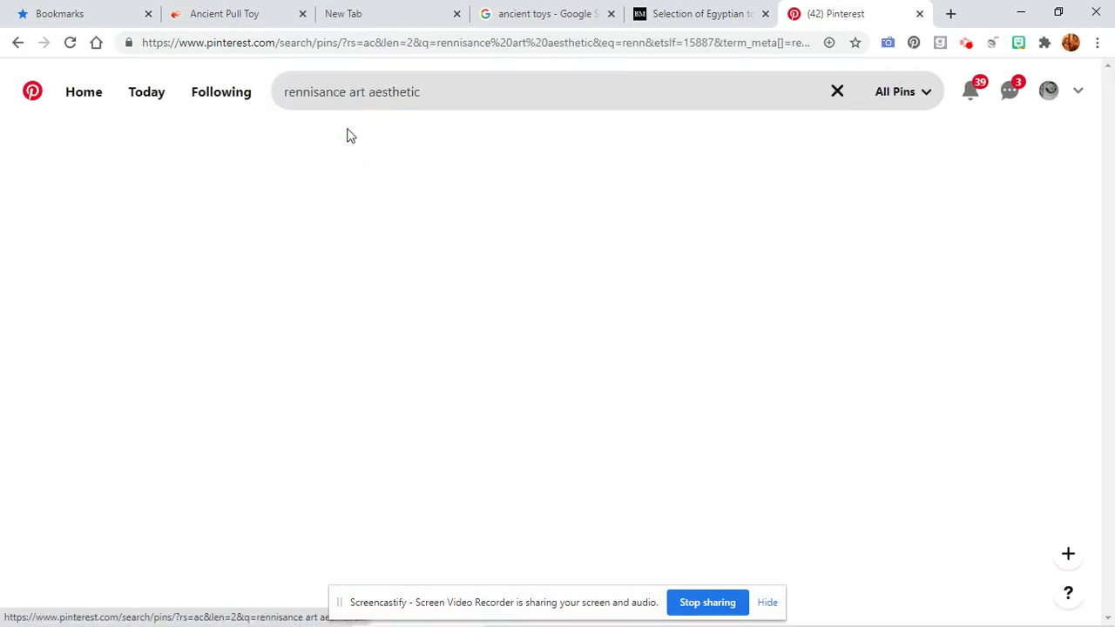
- Change the Pinterest search to "rennisance music" and run it
left_click(440, 96)
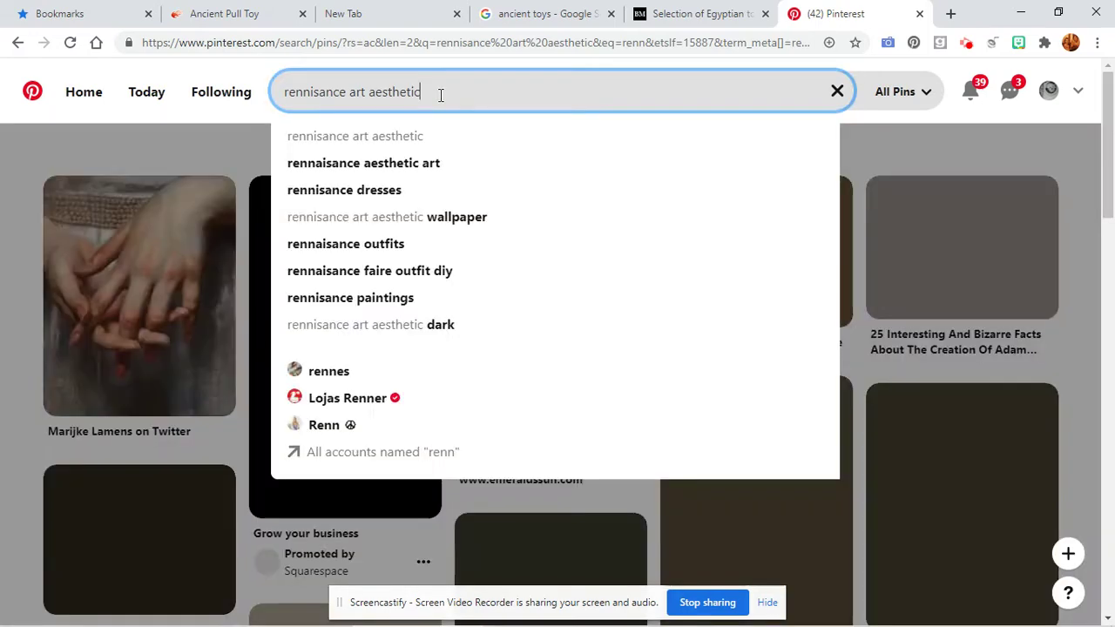
key("BackSpace")
key("BackSpace")
key("BackSpace")
key("BackSpace")
key("BackSpace")
key("BackSpace")
key("BackSpace")
key("BackSpace")
key("BackSpace")
key("BackSpace")
key("BackSpace")
key("BackSpace")
key("BackSpace")
type("mu")
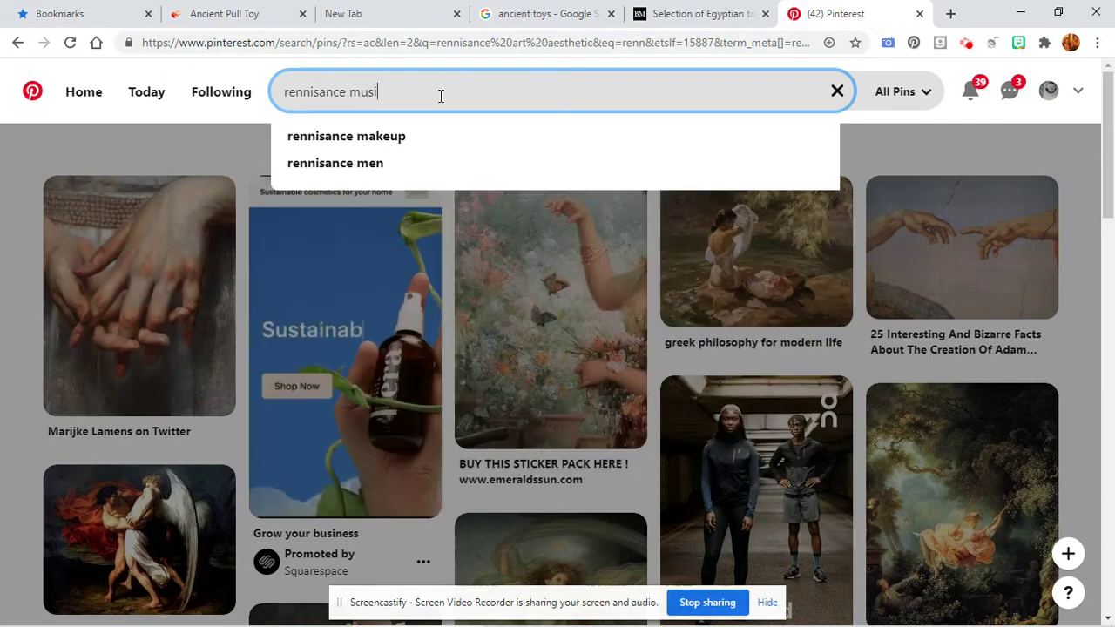
type("sic")
key("Return")
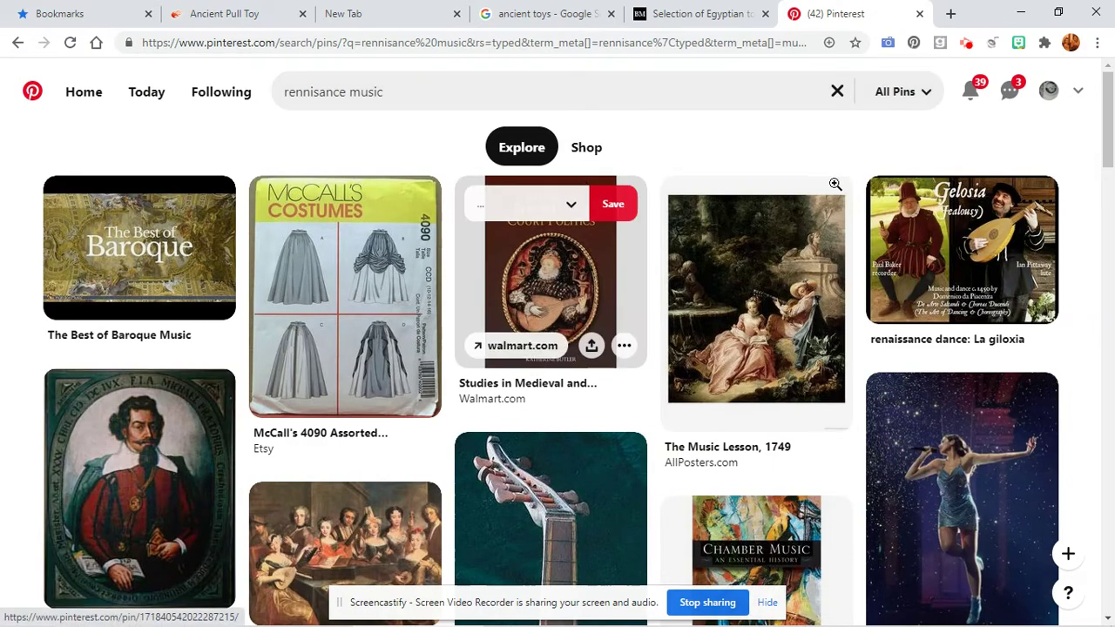
- Browse the pins for "rennisance music" and explore the suggested Music history topic
left_click_drag(1111, 112, 1113, 366)
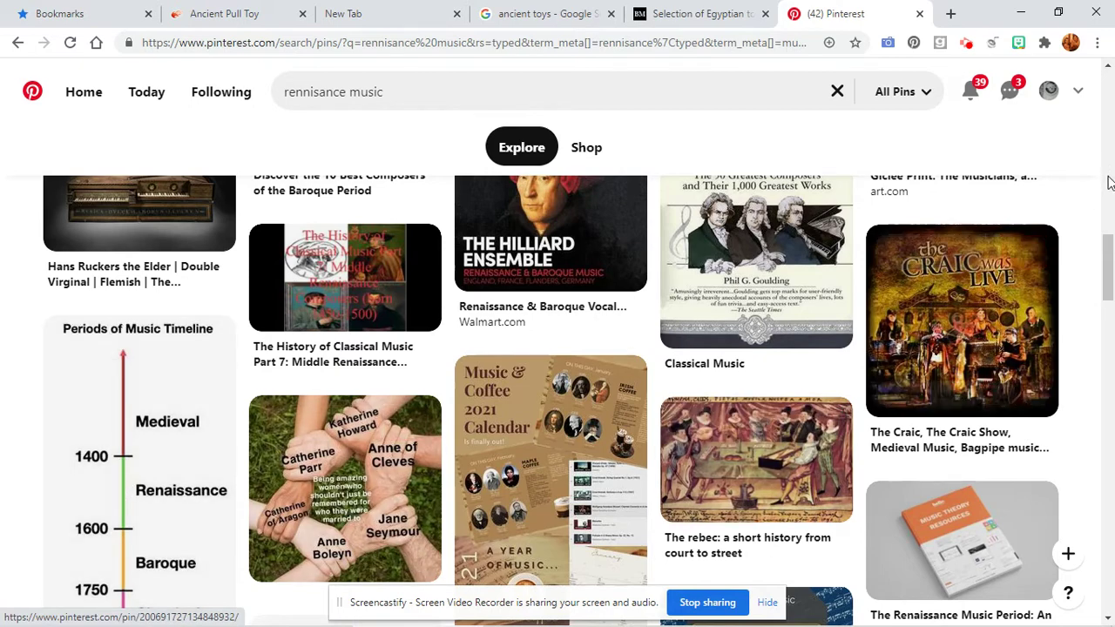
left_click_drag(1111, 252, 1111, 287)
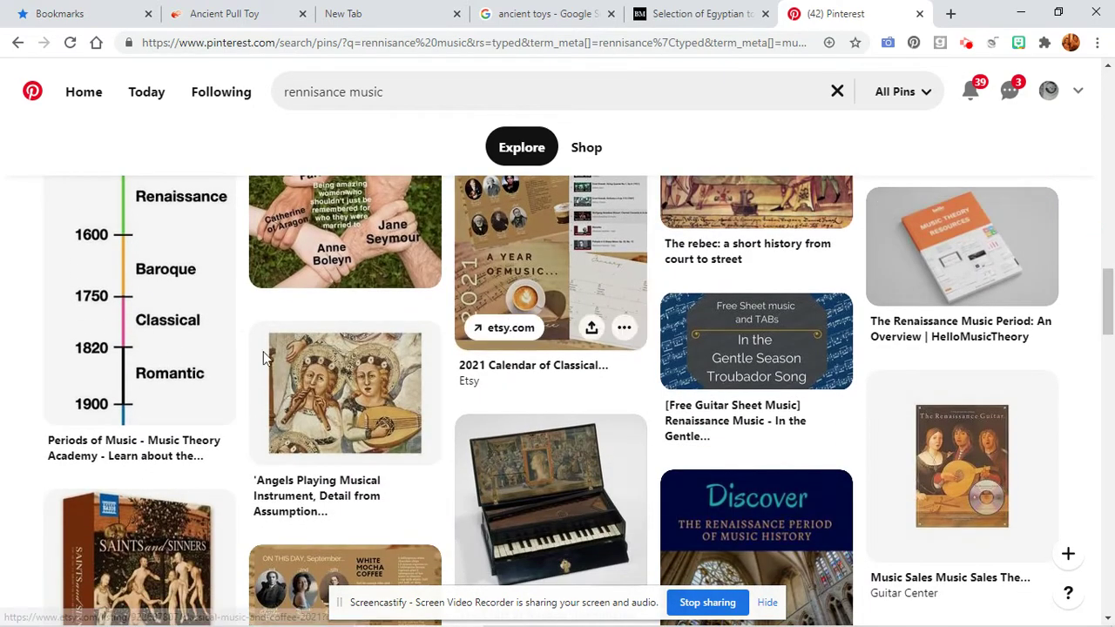
mouse_move(121, 283)
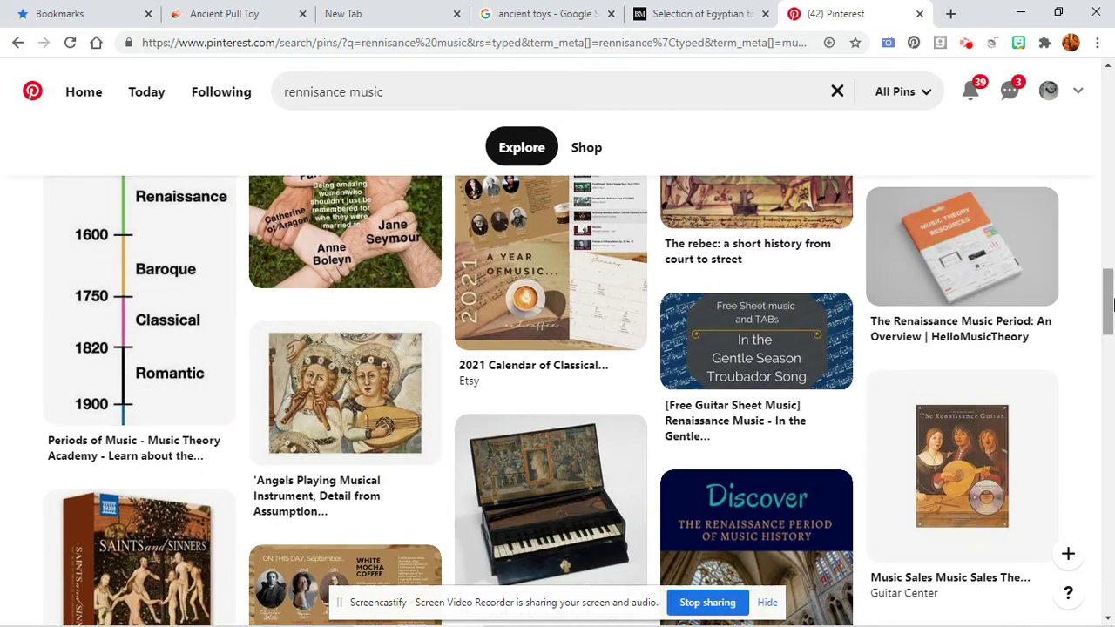
left_click_drag(1111, 300, 1111, 442)
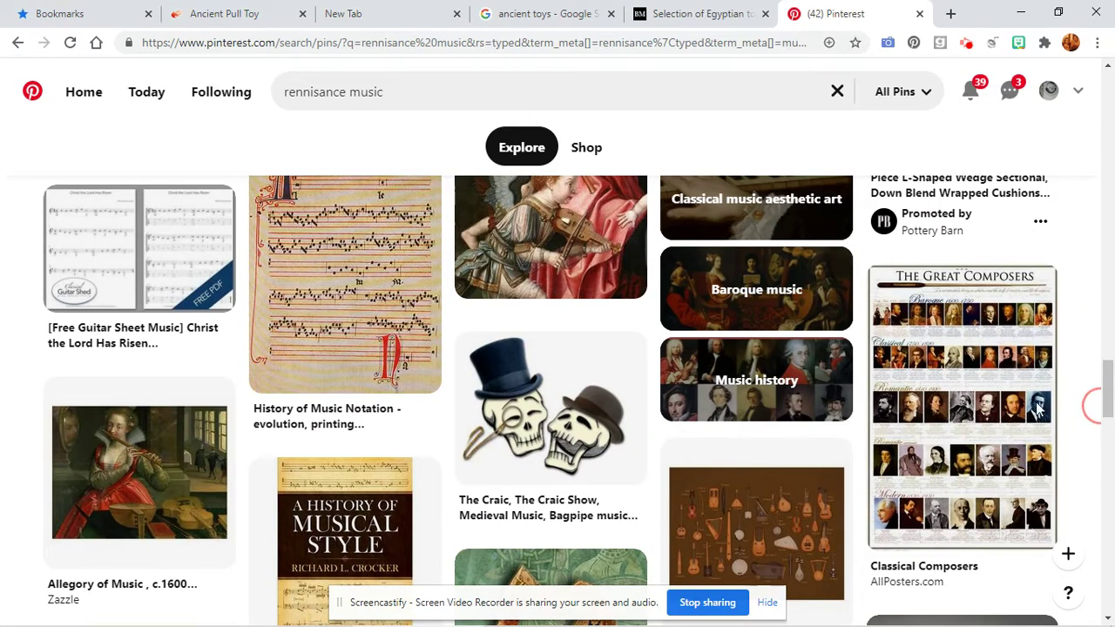
left_click(762, 398)
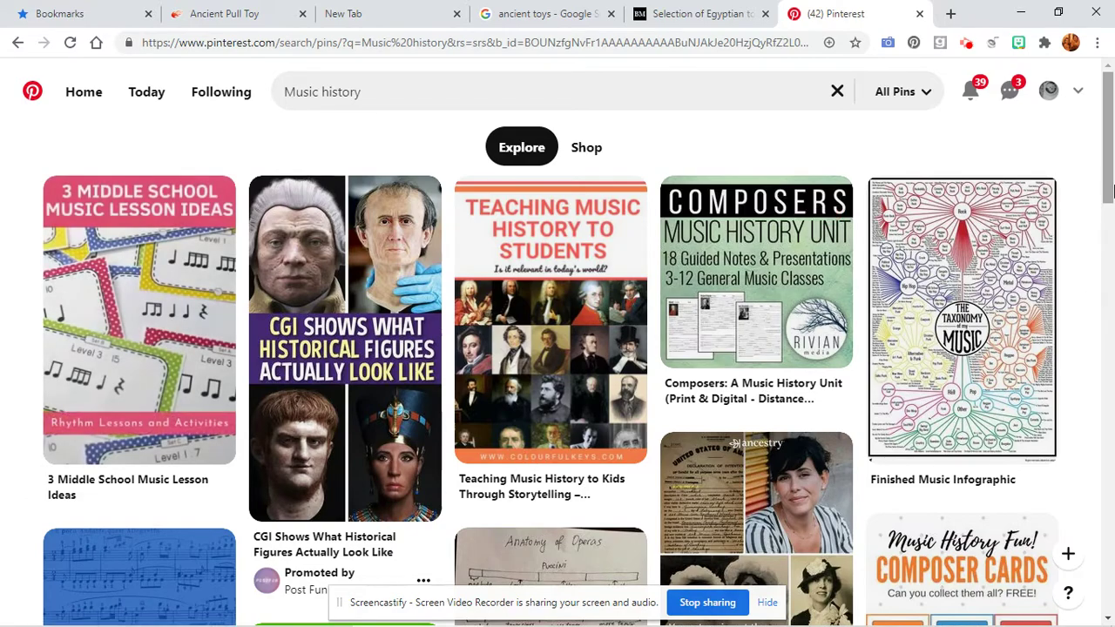
mouse_move(1104, 165)
left_mouse_down()
mouse_move(1111, 255)
mouse_move(1097, 406)
mouse_move(1090, 161)
left_mouse_up()
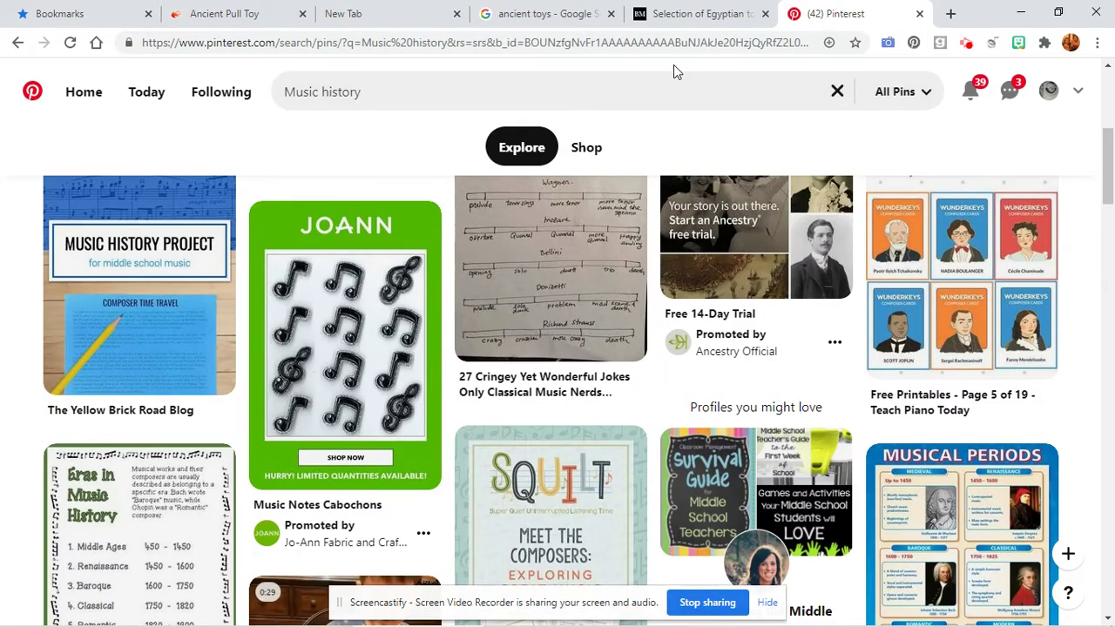
- Switch to the Google search results for "ancient toys"
left_click(550, 16)
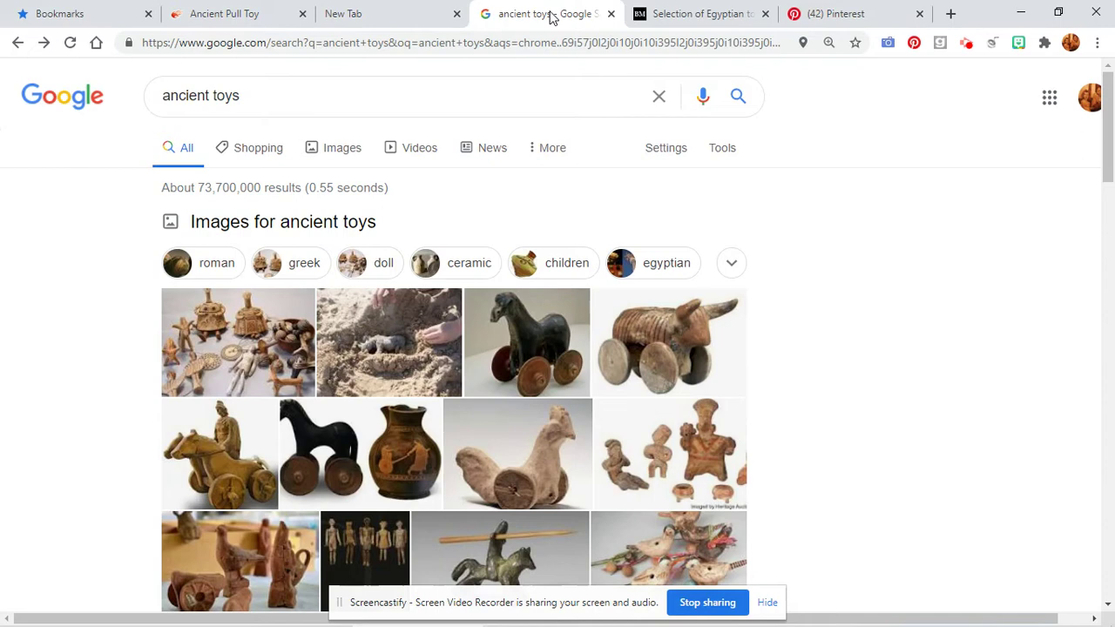
left_click(1109, 135)
mouse_move(1110, 135)
left_mouse_down()
mouse_move(1109, 183)
mouse_move(1112, 131)
left_mouse_up()
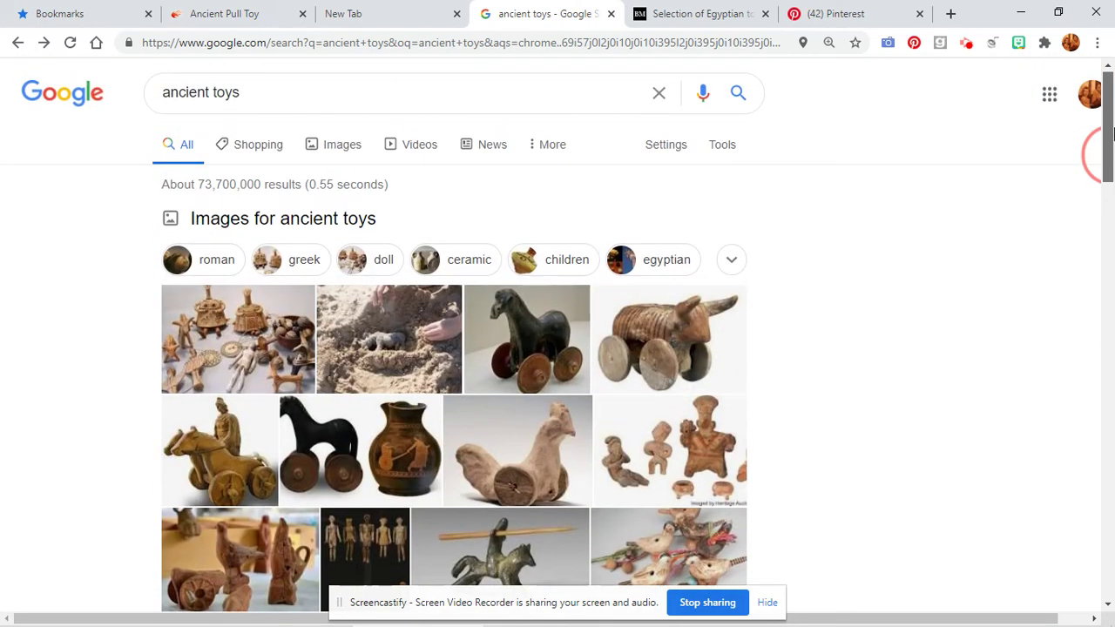
left_click_drag(1112, 131, 1112, 139)
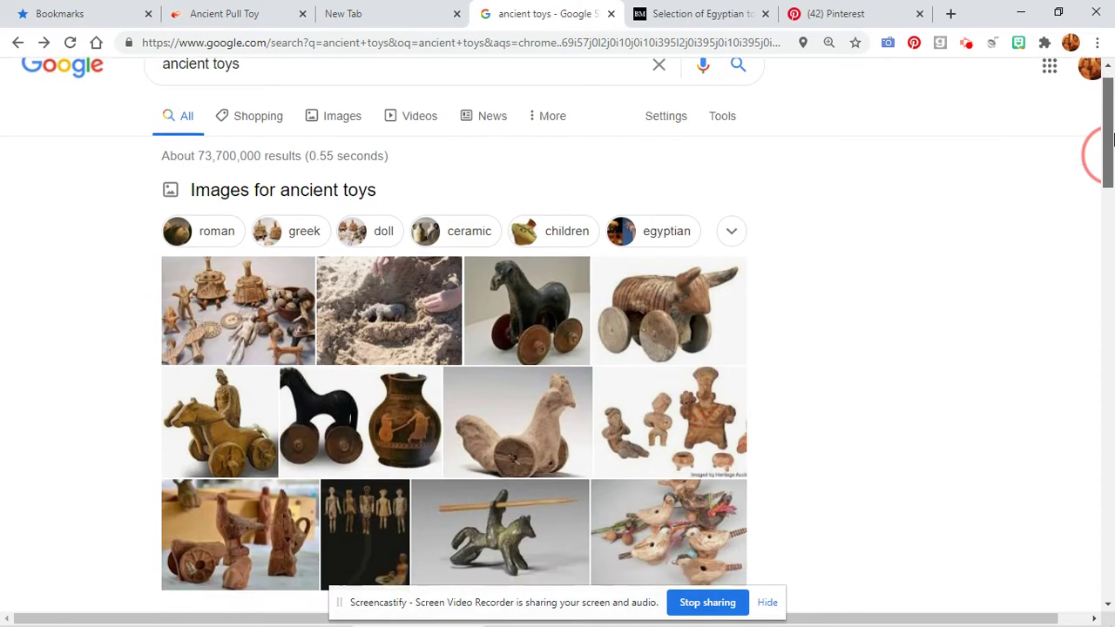
left_click_drag(1112, 139, 1112, 139)
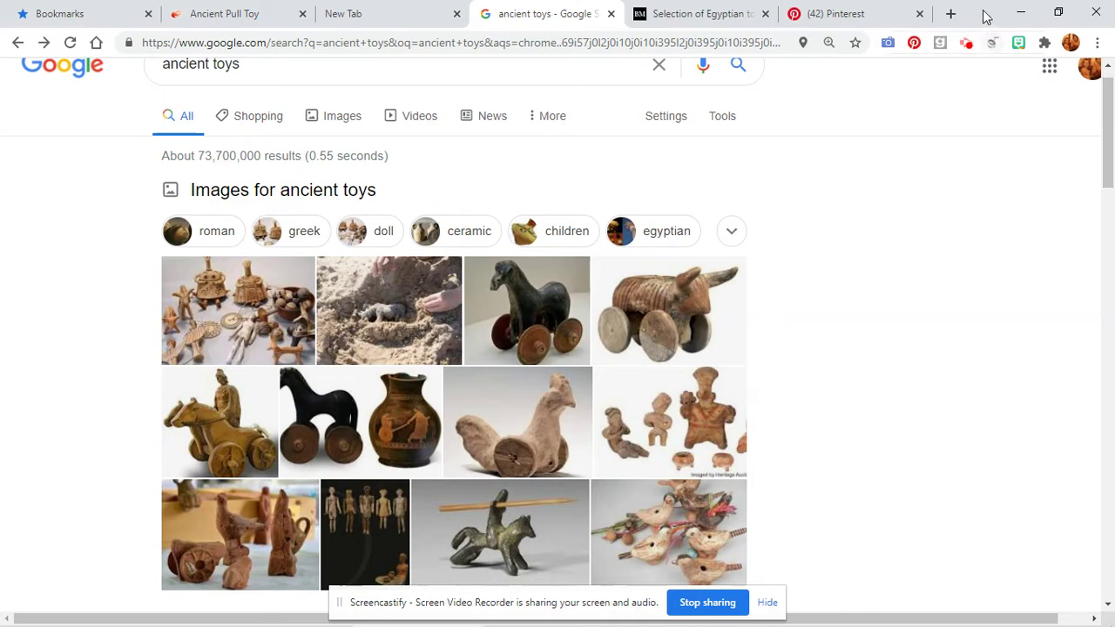
- Switch to PowerPoint, create a new blank presentation and delete the title and subtitle placeholders from its slide
mouse_move(418, 613)
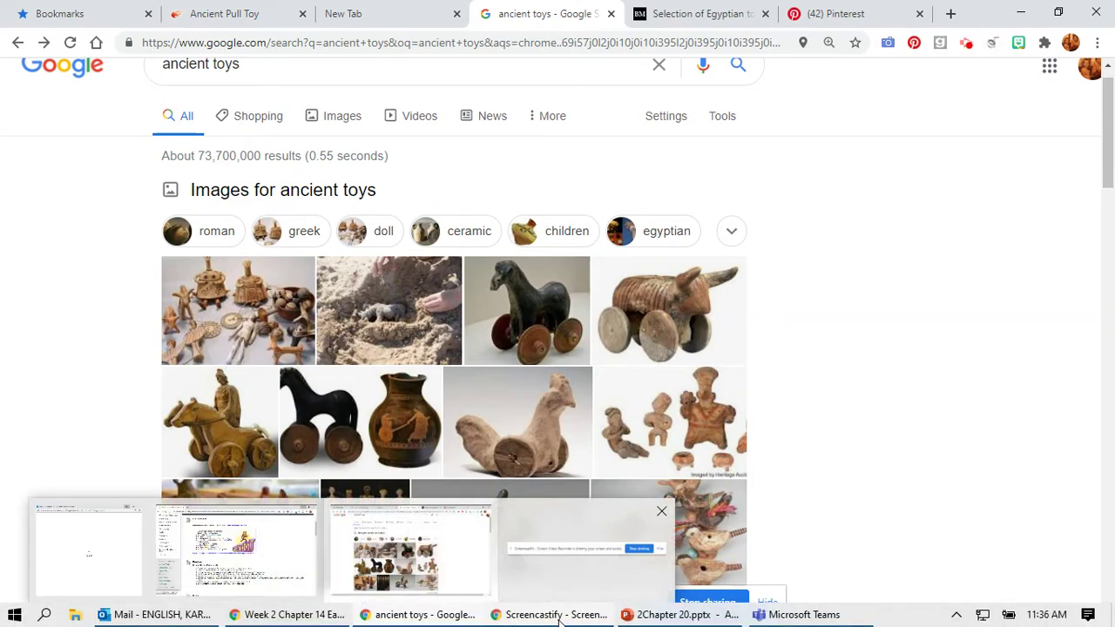
left_click(655, 618)
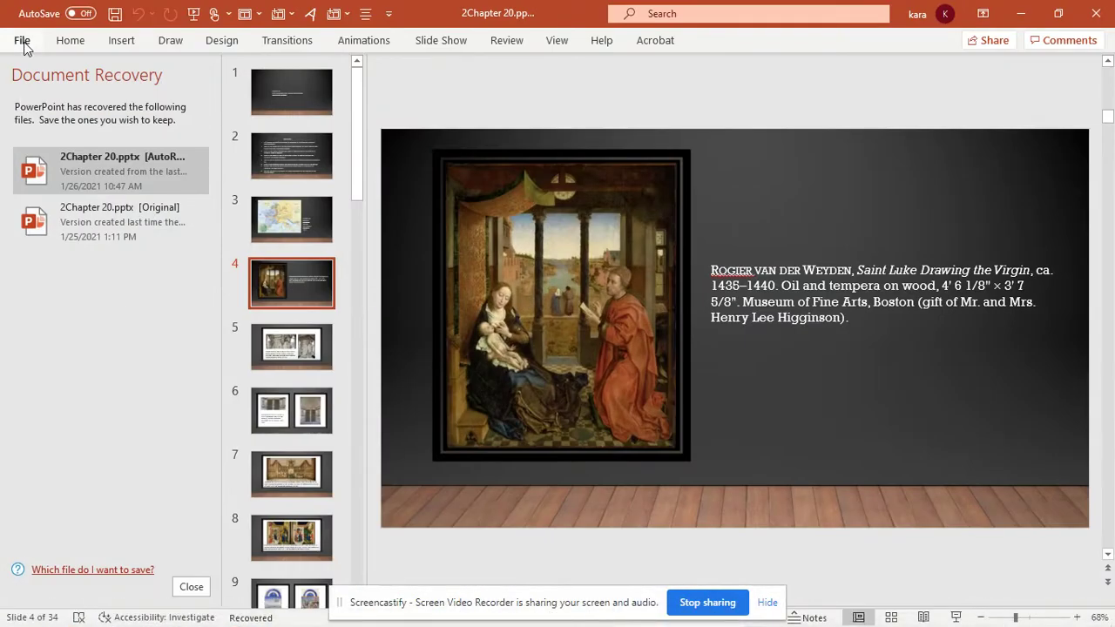
left_click(16, 36)
left_click(67, 110)
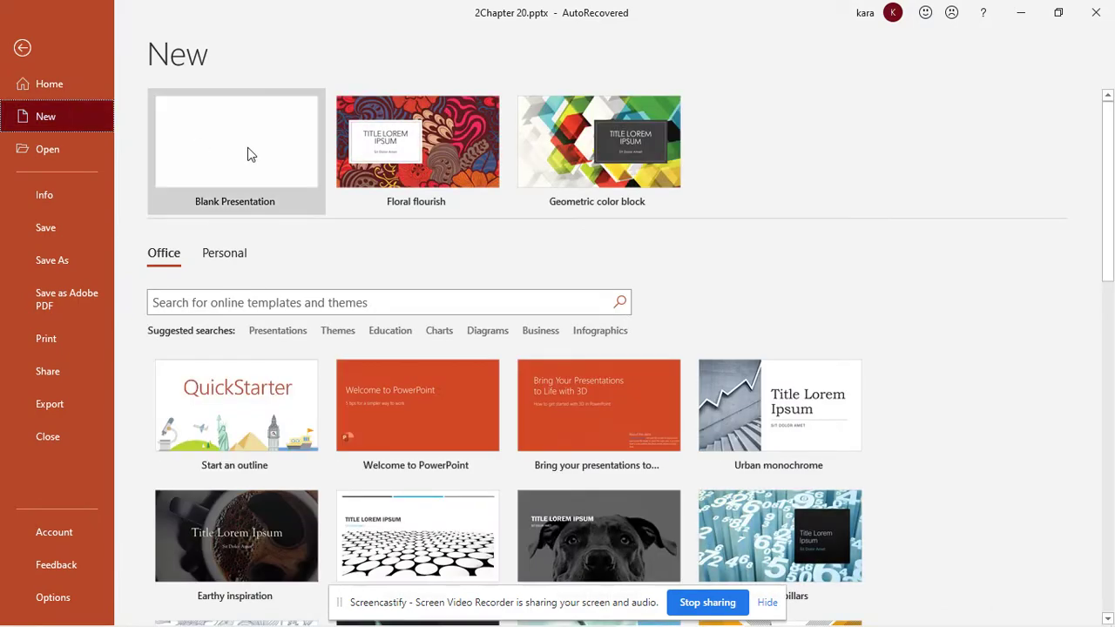
left_click(247, 149)
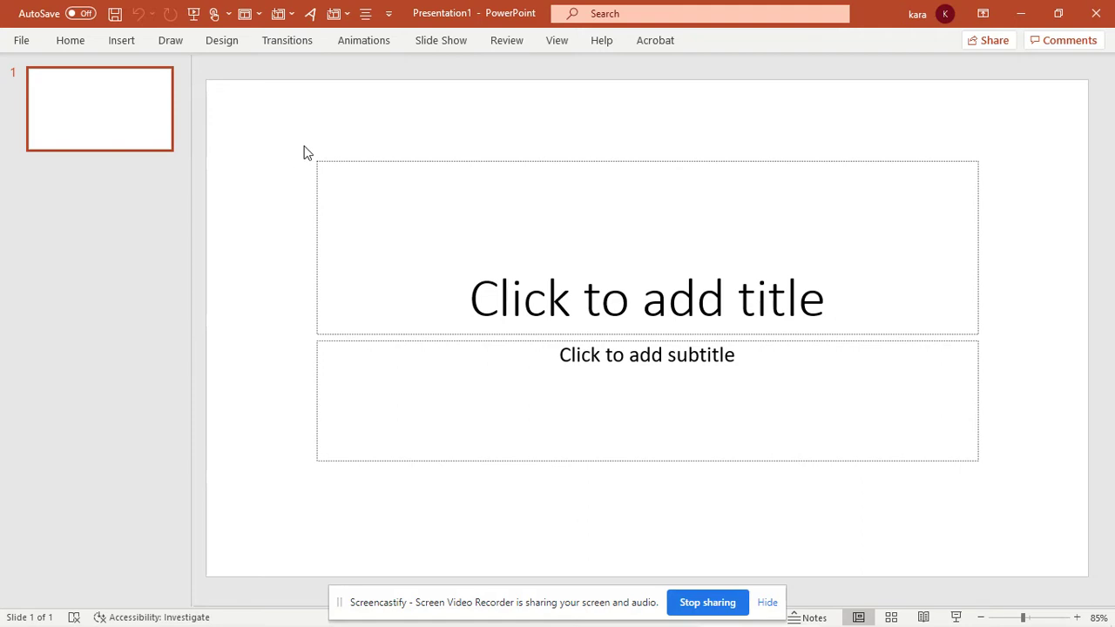
left_click_drag(301, 138, 1060, 495)
key("Delete")
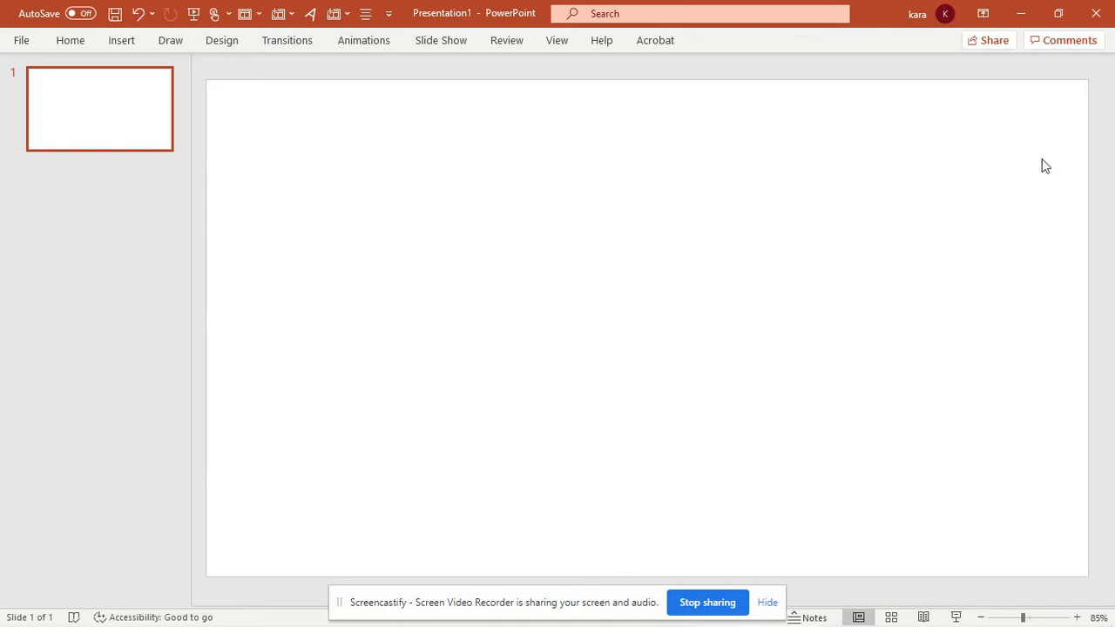
- Return to the Google results for "ancient toys" and open the image of the black horse on wheels
left_click(1020, 12)
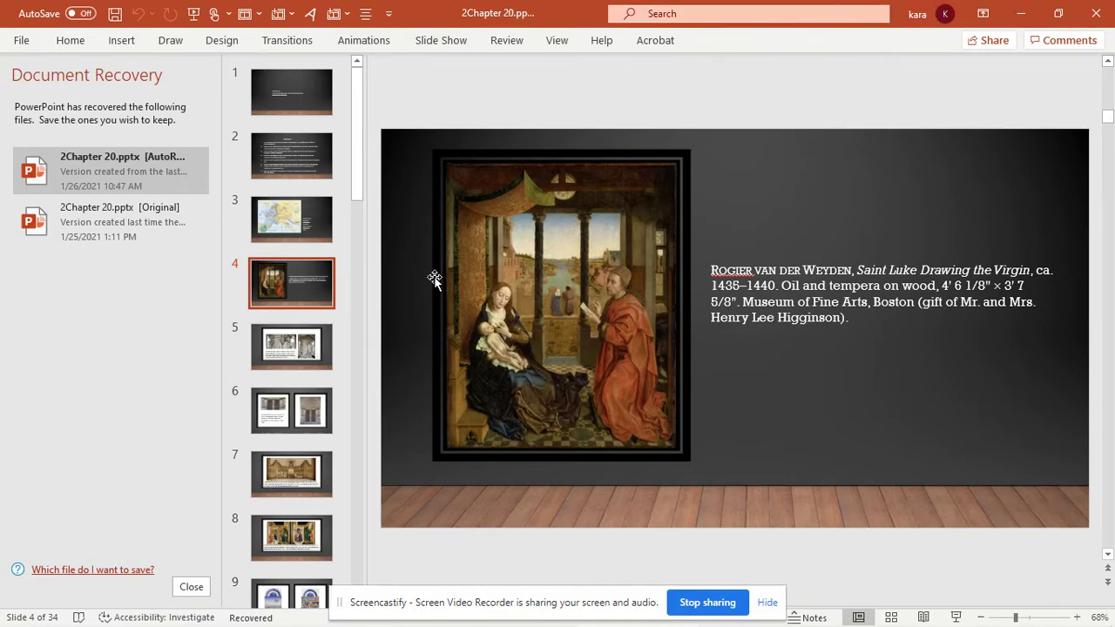
left_click(1020, 15)
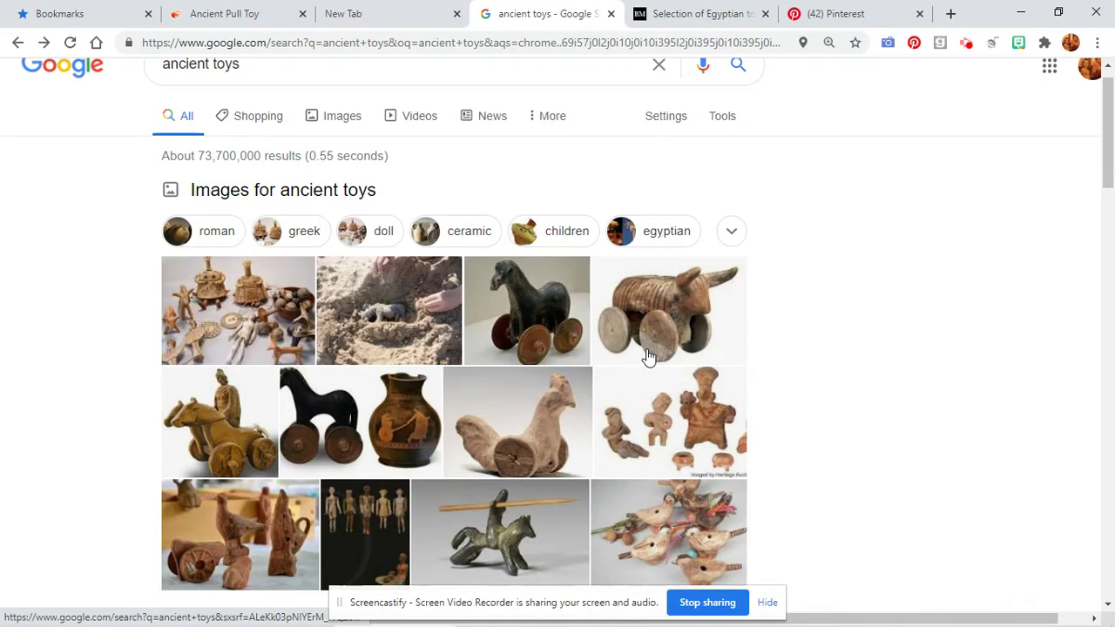
left_click(550, 334)
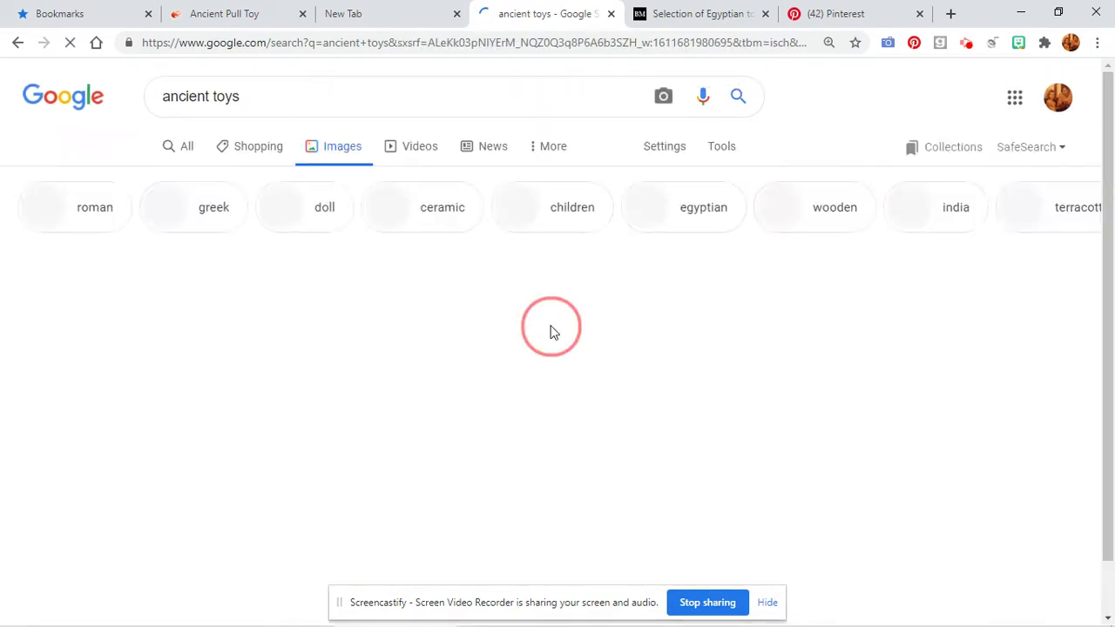
left_click_drag(550, 333, 551, 325)
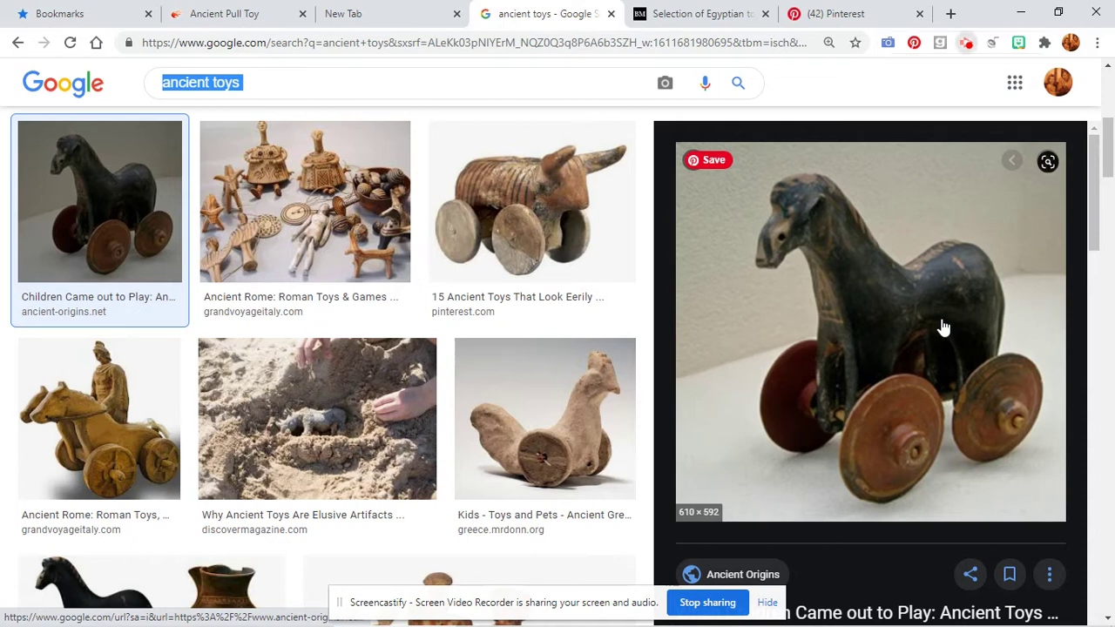
- Open the Ancient Origins source article of the wheeled horse image in a new browser tab
key("alt+shift+s")
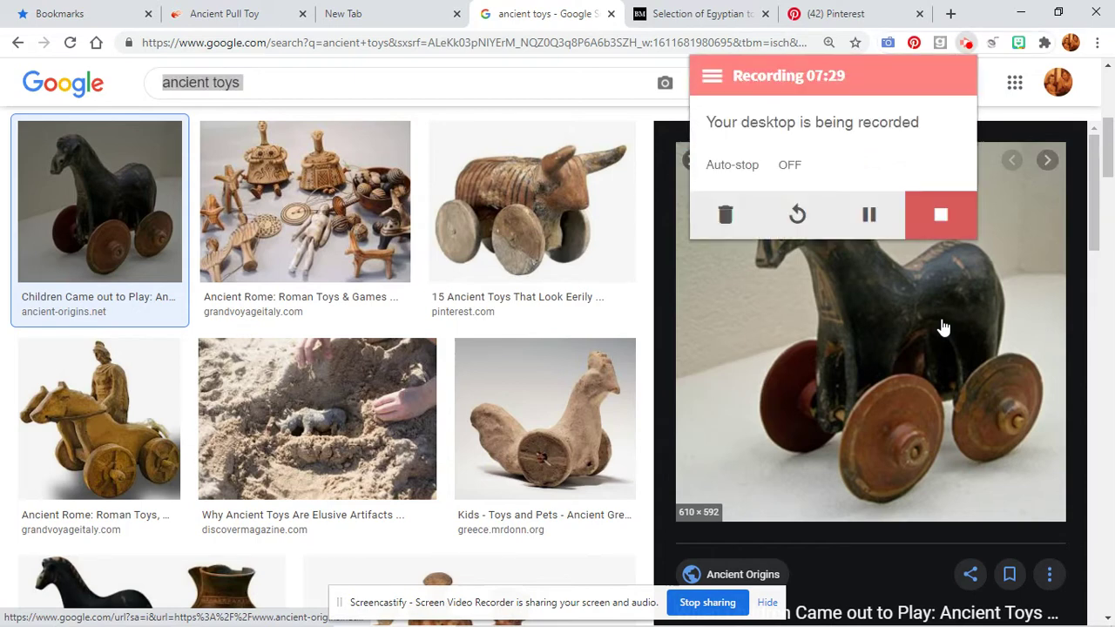
right_click(955, 380)
key("Escape")
right_click(956, 383)
left_click(768, 428)
left_click(769, 433)
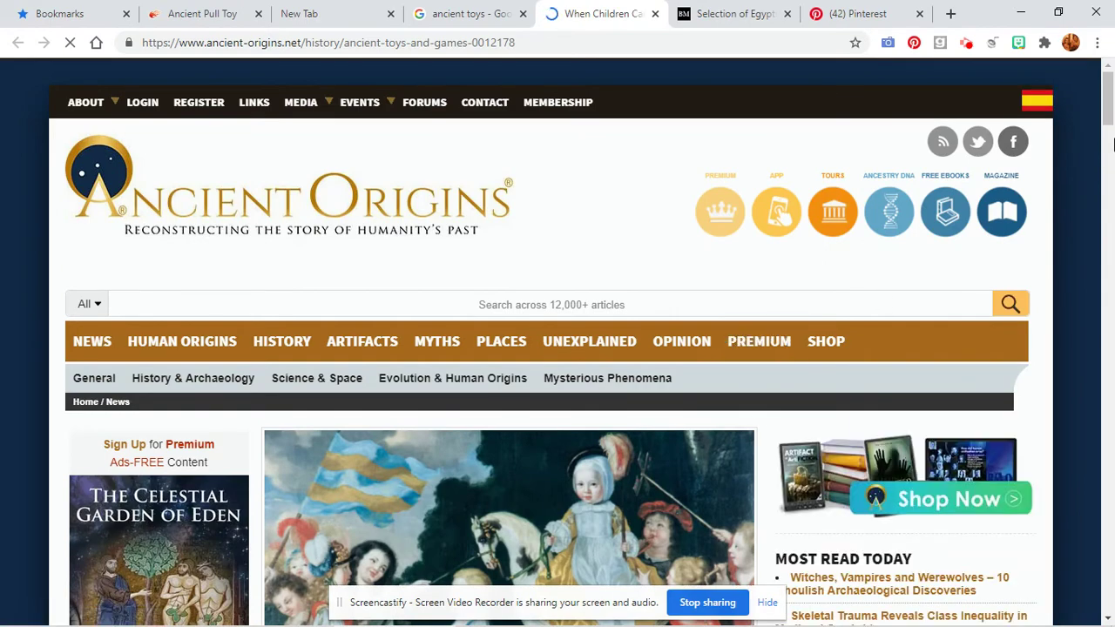
- Find the little horse on wheels in the Ancient Origins article and copy its picture
left_click_drag(1107, 120, 1106, 231)
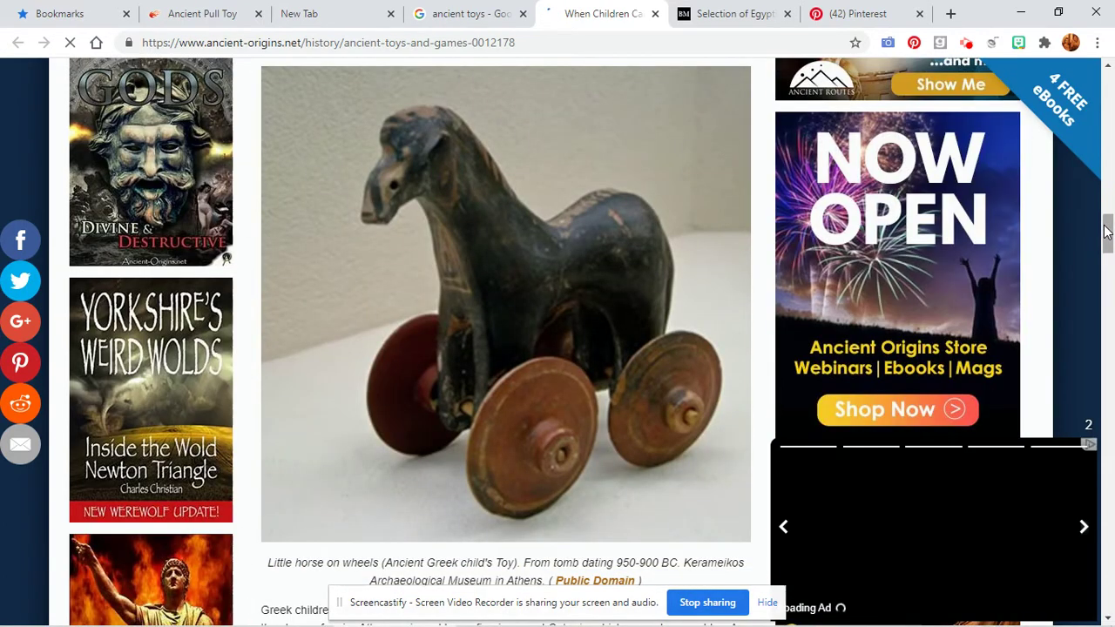
left_click(1106, 230)
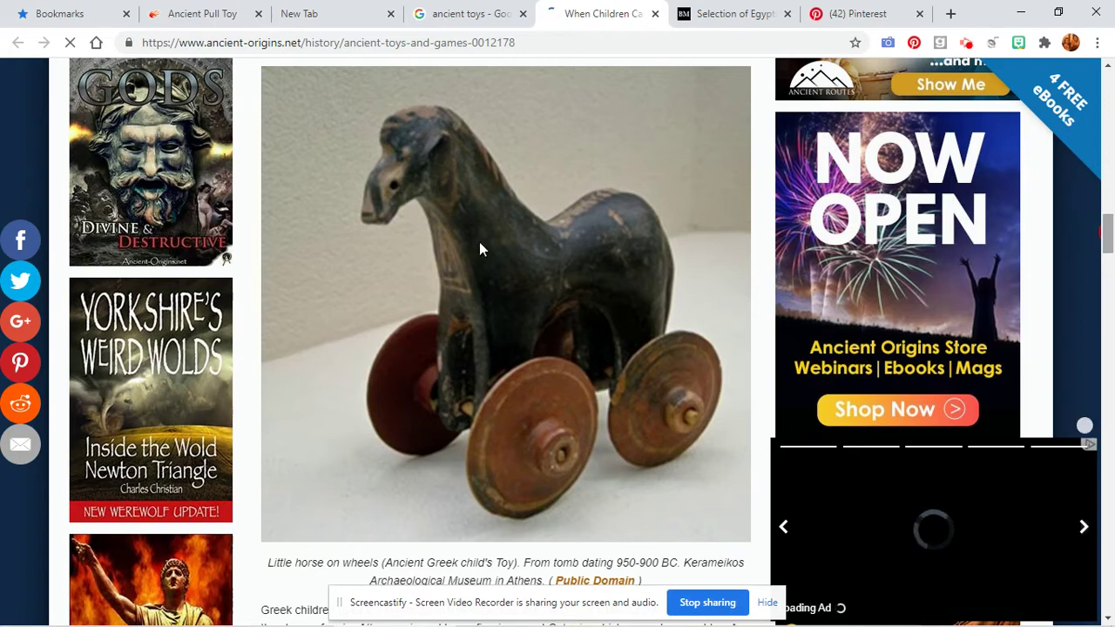
mouse_move(479, 244)
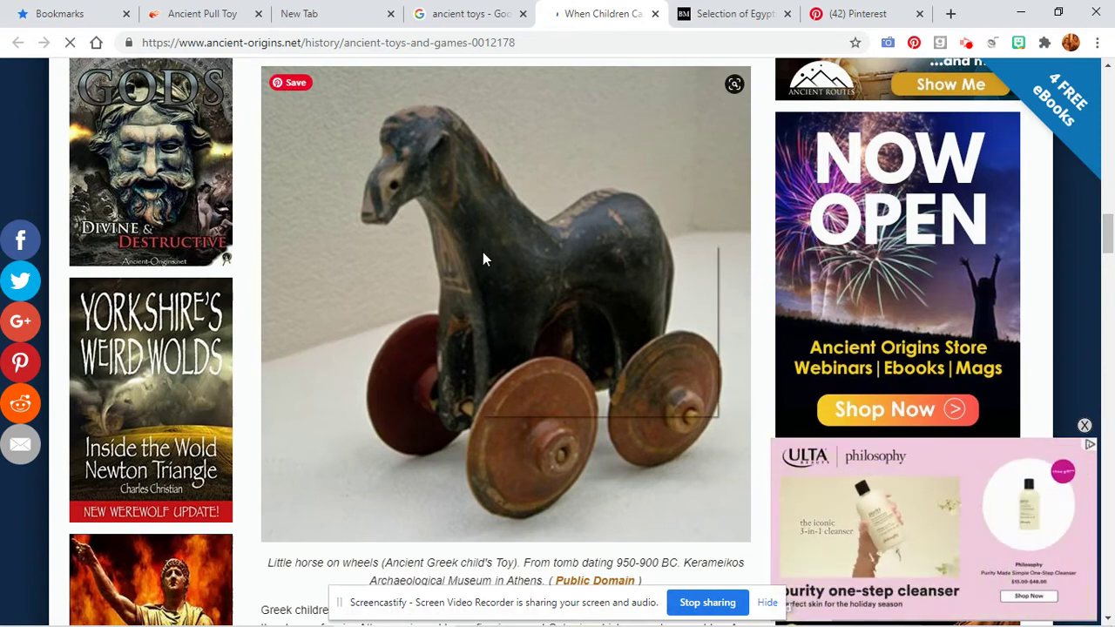
right_click(483, 252)
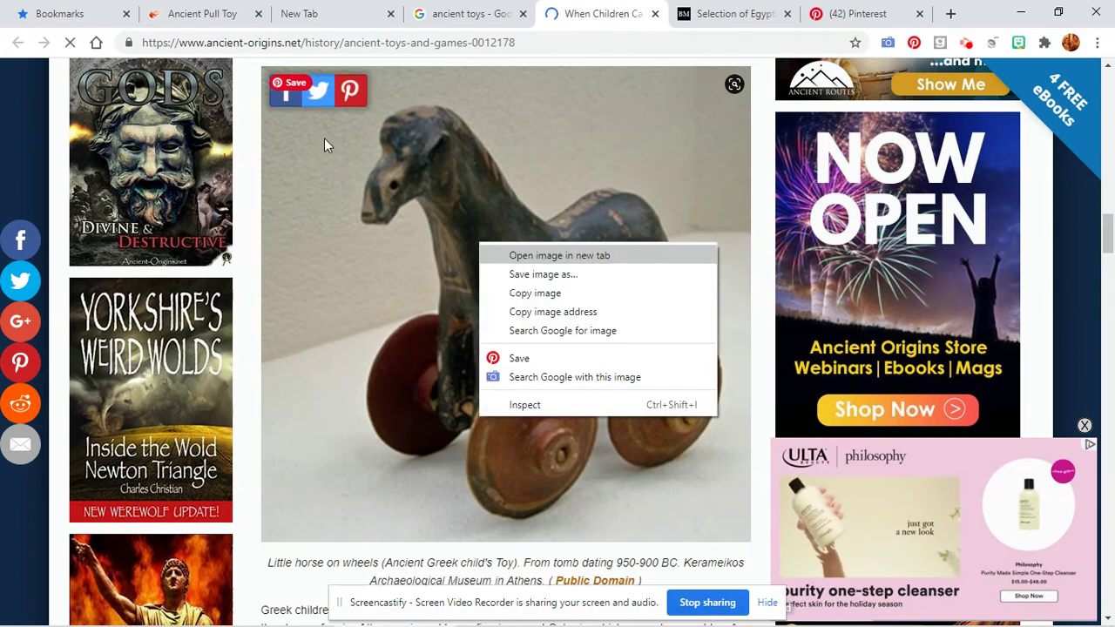
left_click(539, 295)
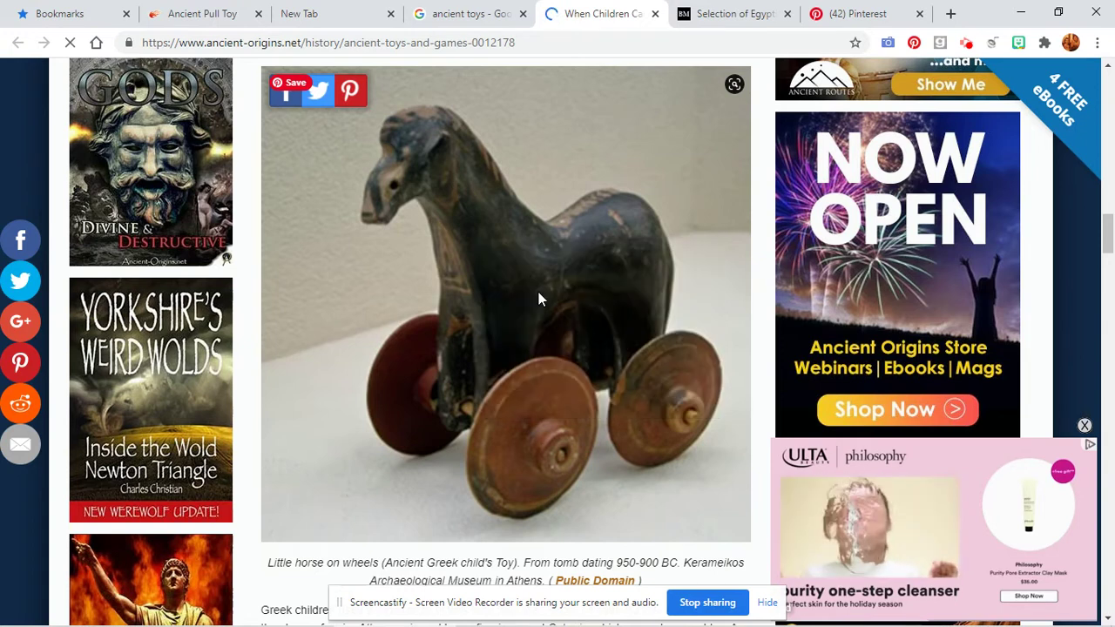
- Switch to the blank PowerPoint presentation, paste the text "ball from Thebes is glazed, New Kingdom BC 1252" and move its text box lower on the slide
left_click(1023, 16)
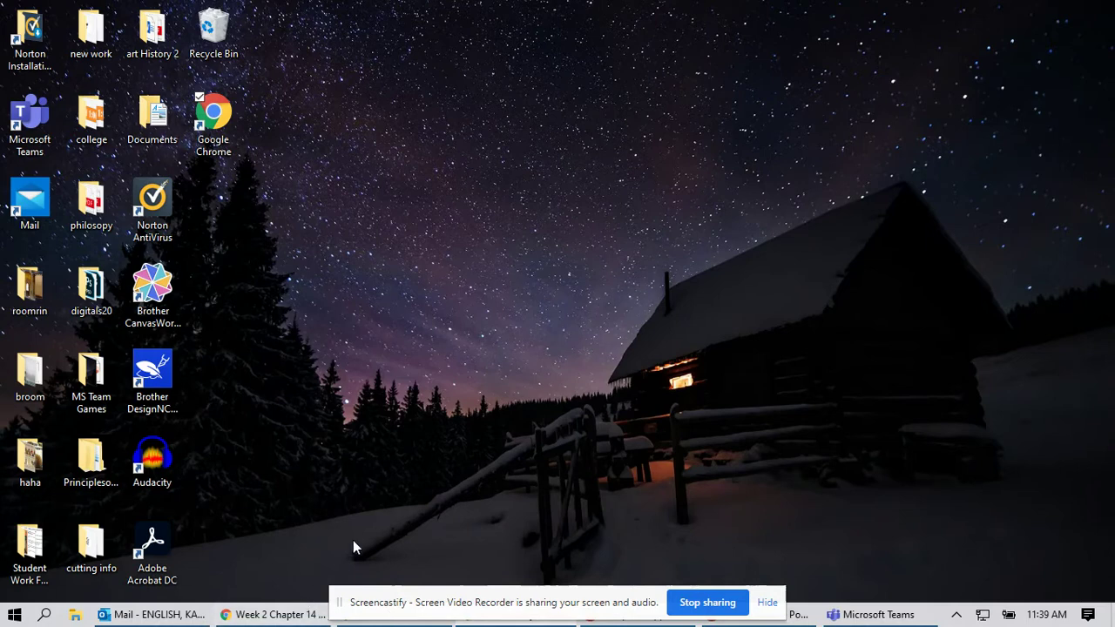
mouse_move(799, 620)
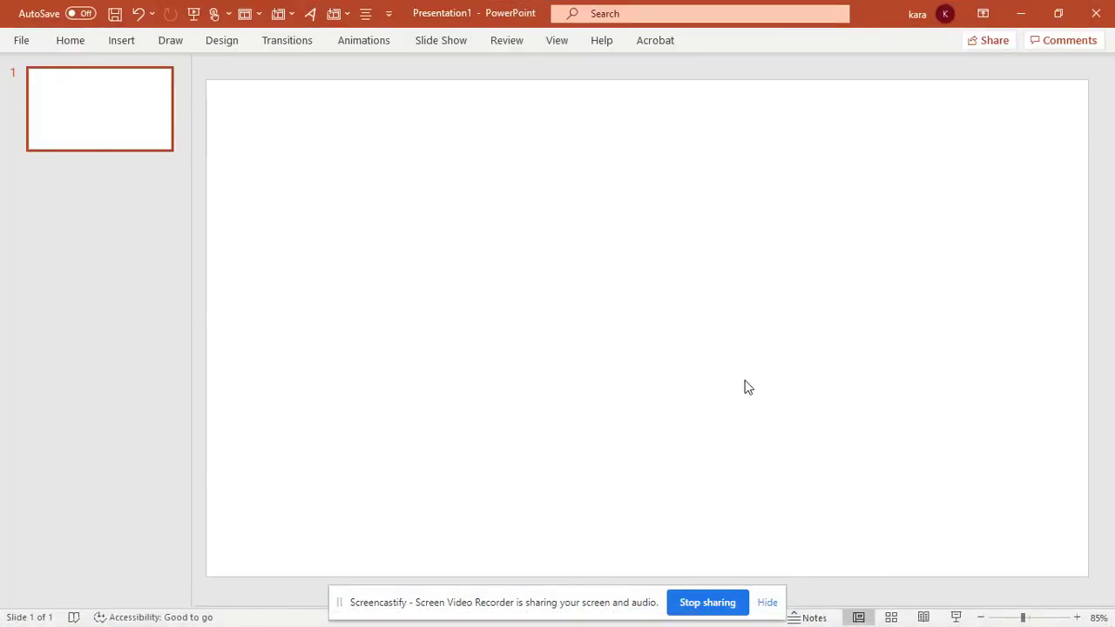
key("ctrl+v")
key("Home")
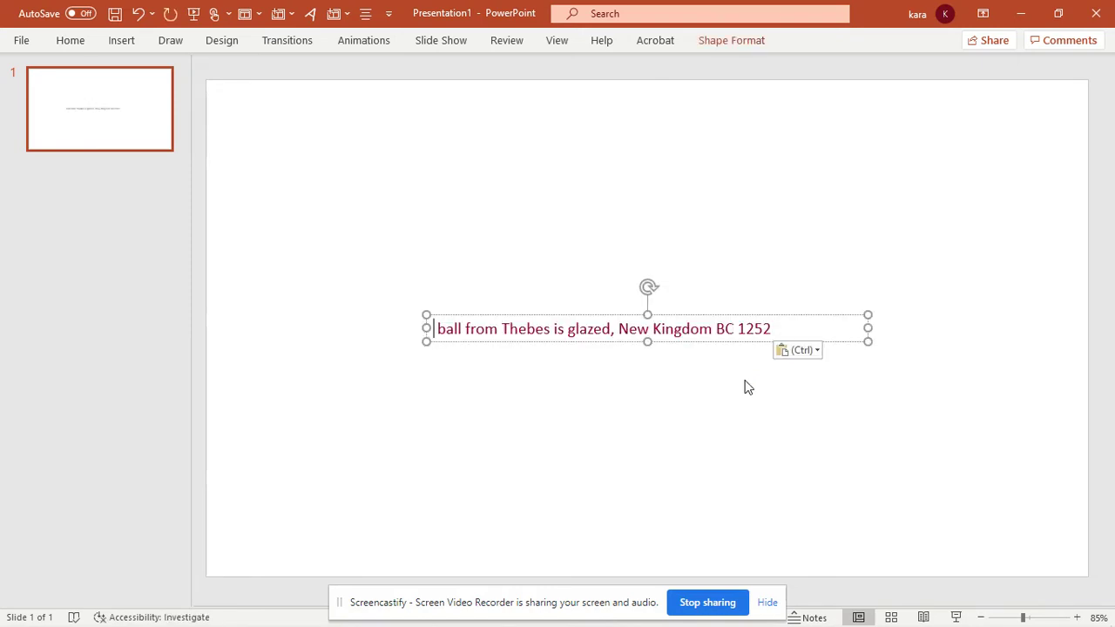
left_click_drag(724, 314, 689, 442)
- Switch back to the Ancient Origins article, decline its notifications and close the newsletter sign-up pop-up
mouse_move(583, 620)
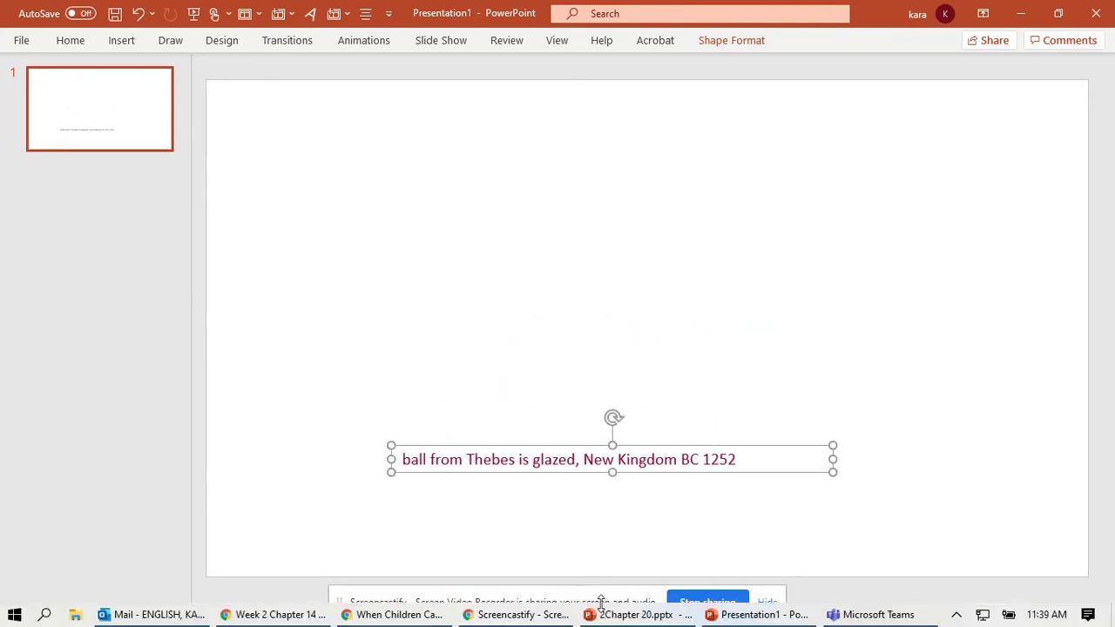
mouse_move(748, 620)
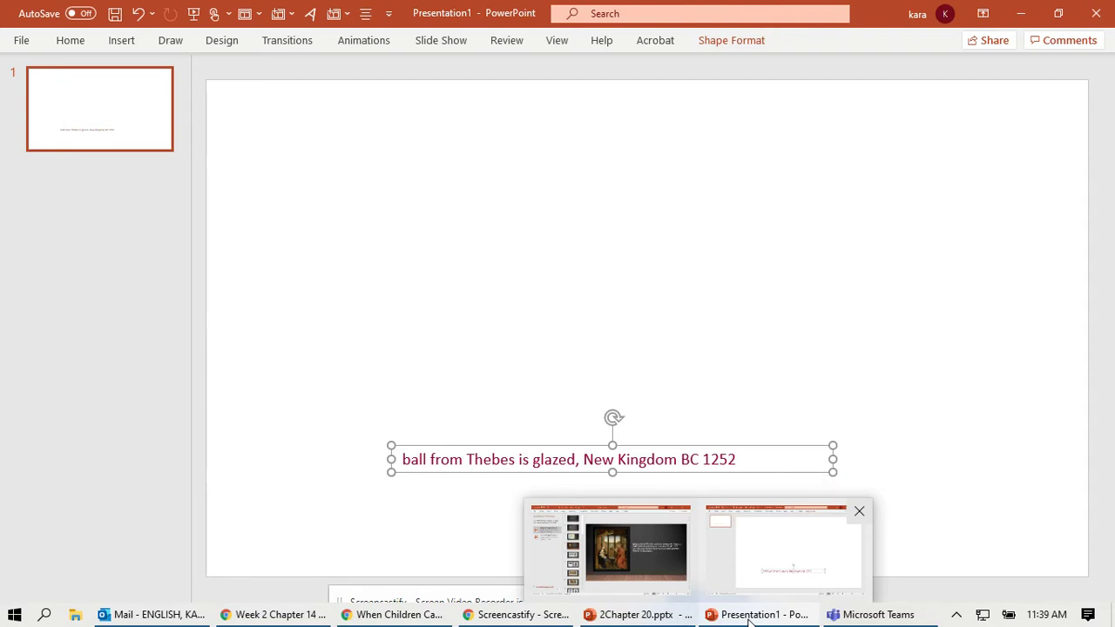
mouse_move(451, 612)
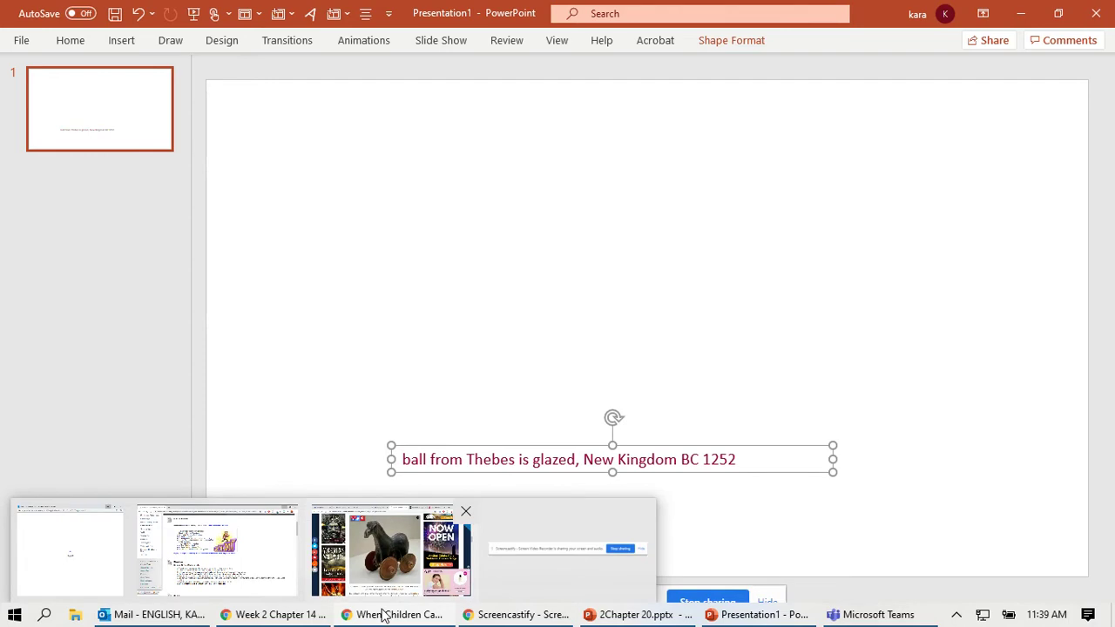
left_click(388, 561)
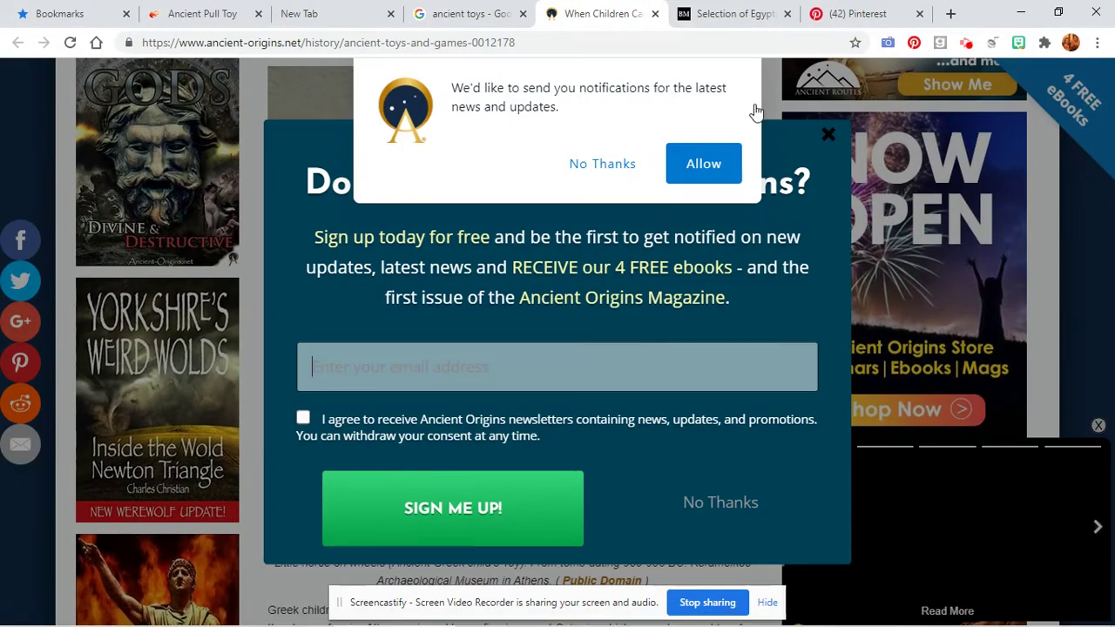
left_click(612, 166)
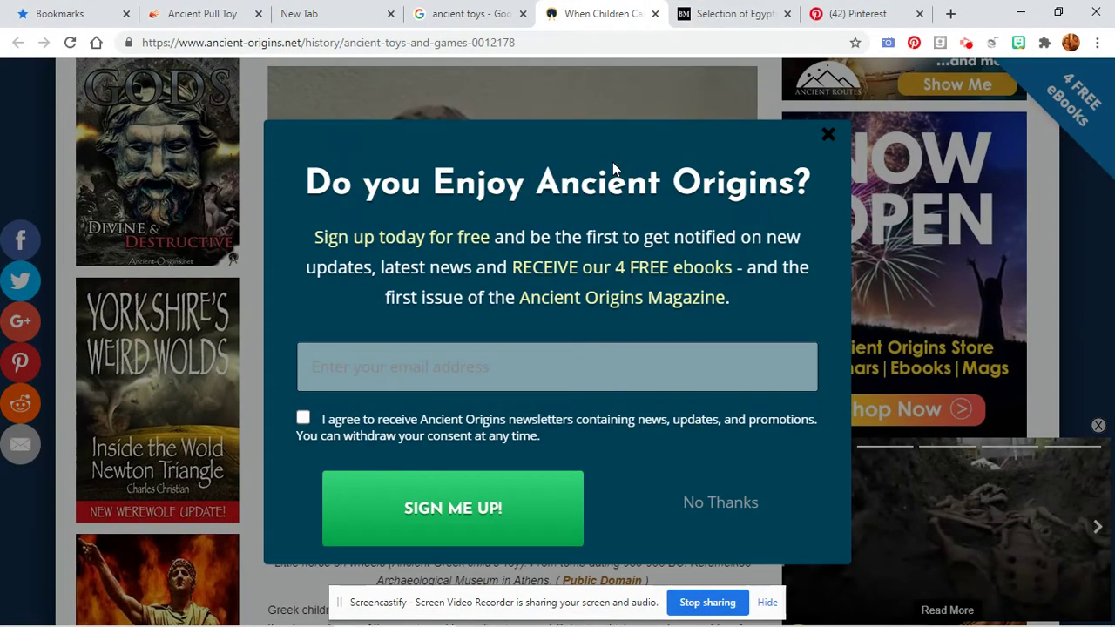
left_click(828, 140)
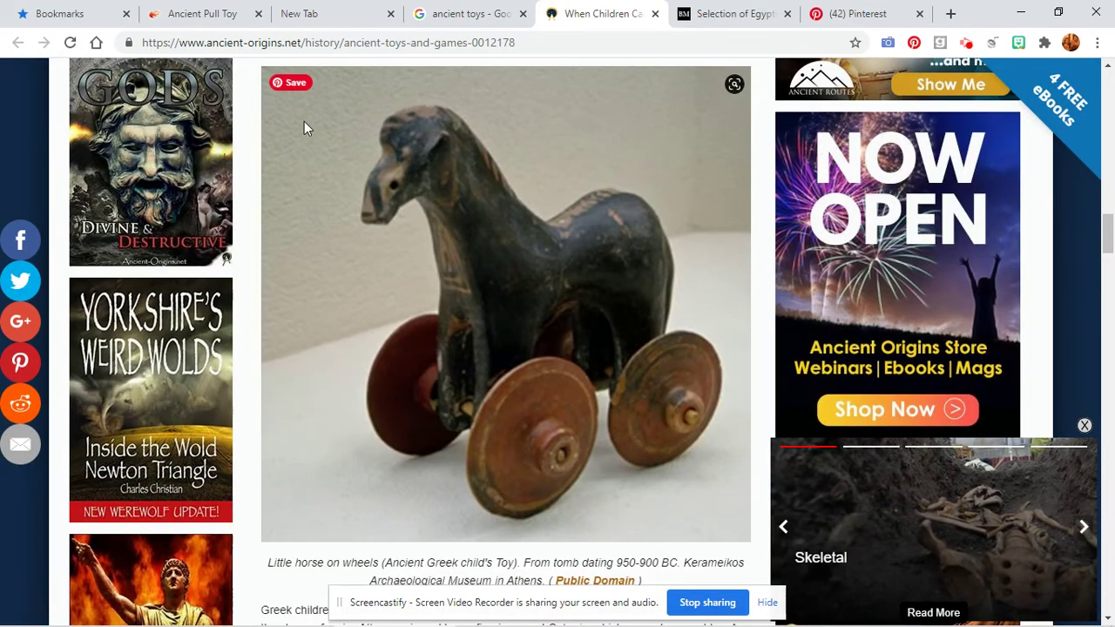
mouse_move(301, 122)
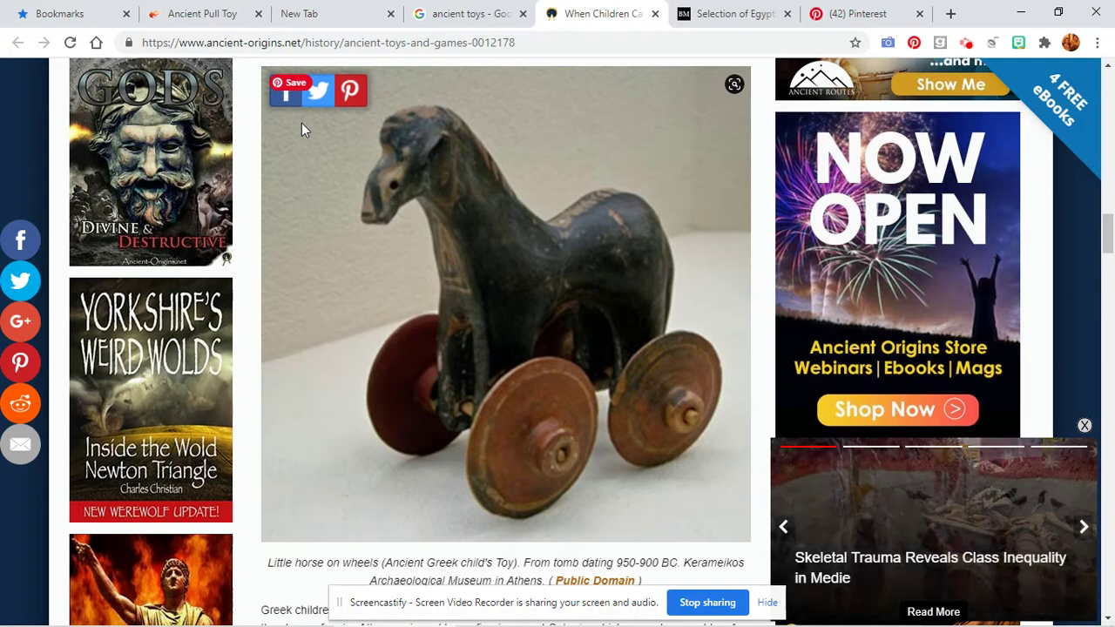
left_click(297, 148)
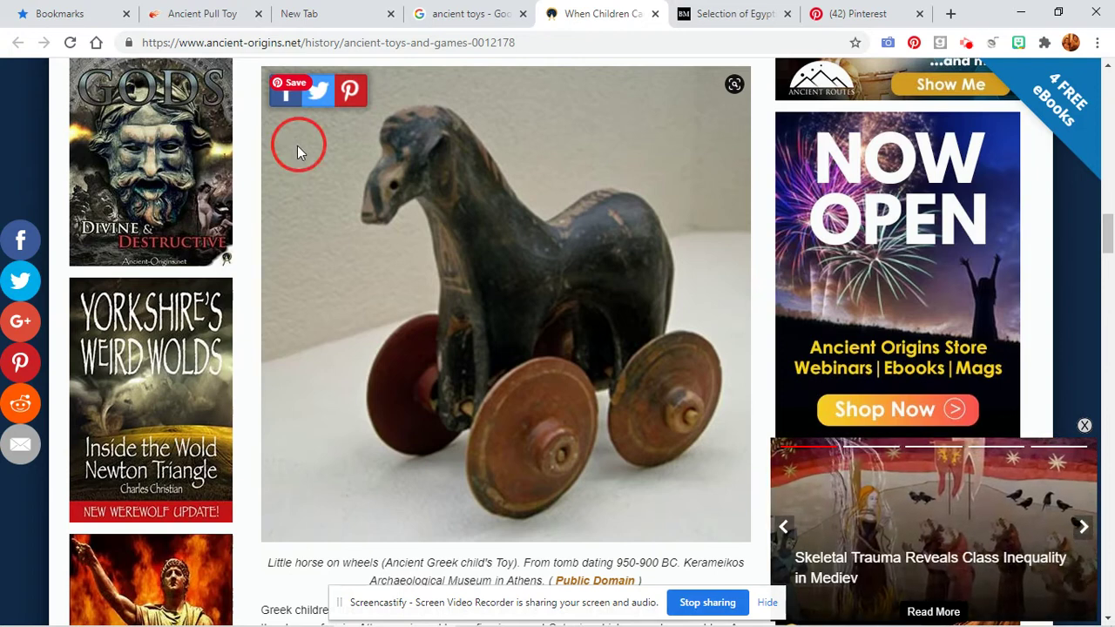
left_click_drag(297, 146, 338, 171)
key("super+shift+s")
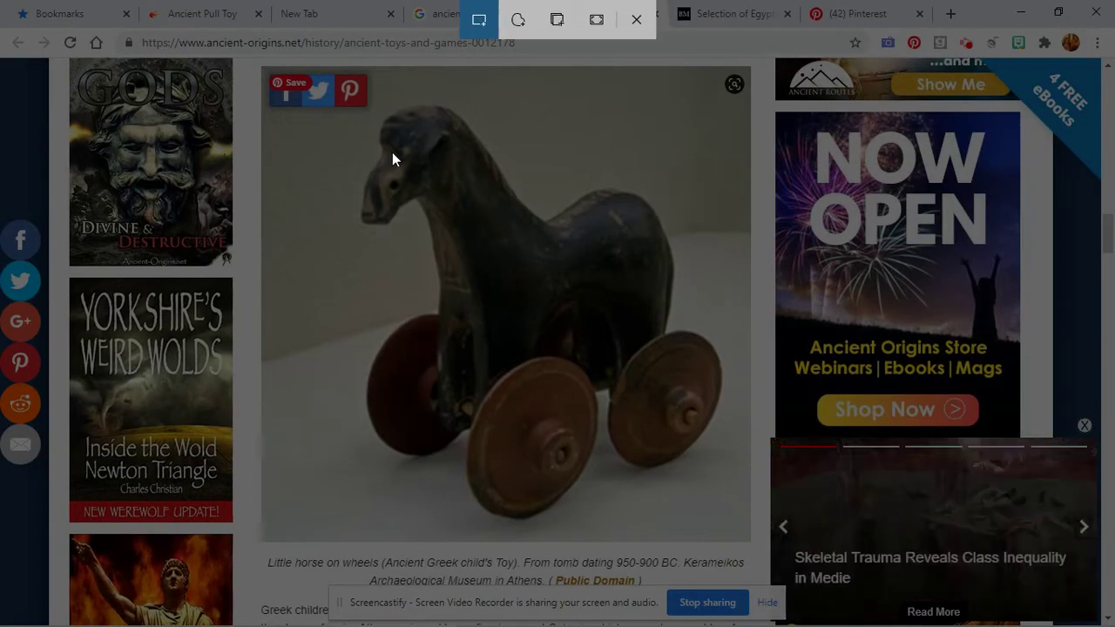
key("Escape")
left_click(416, 187)
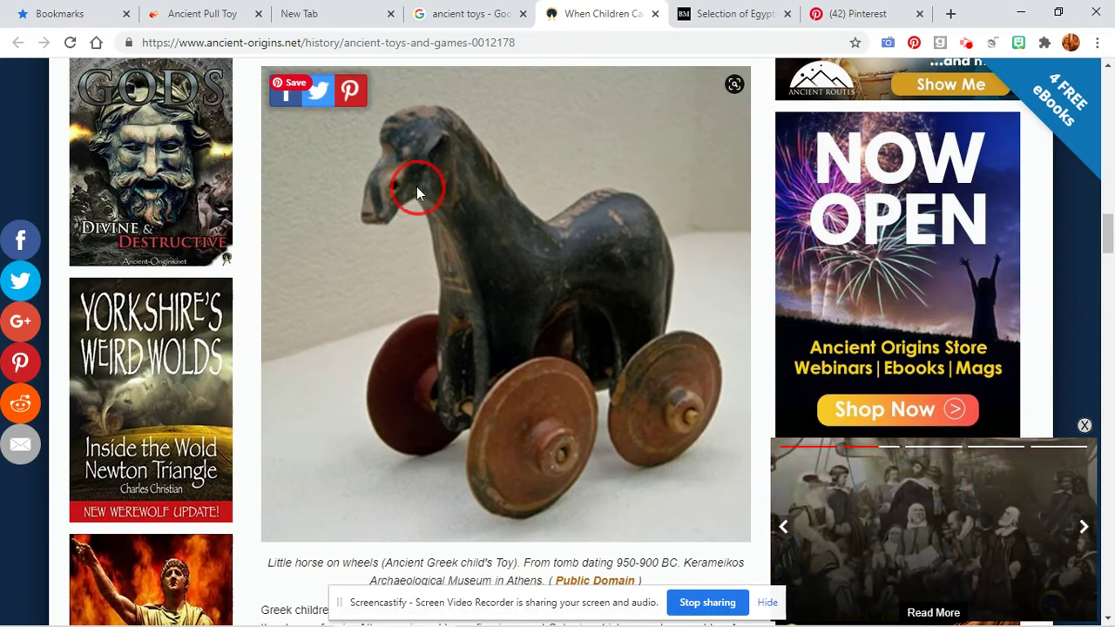
- Open the enlarged view of the little horse on wheels picture in the article
right_click(416, 187)
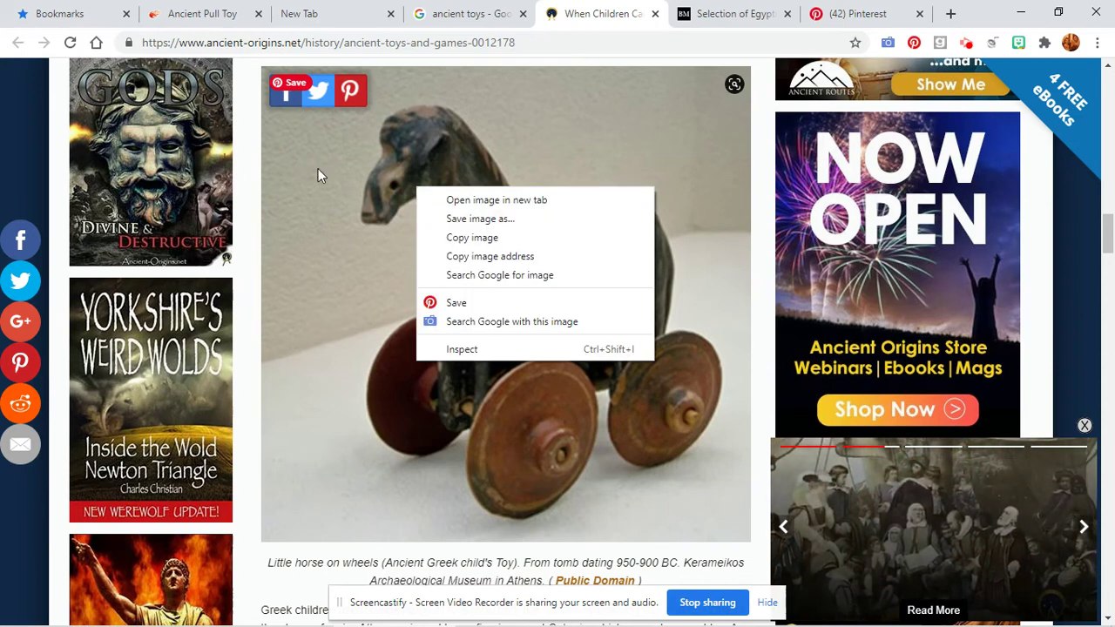
left_click(384, 166)
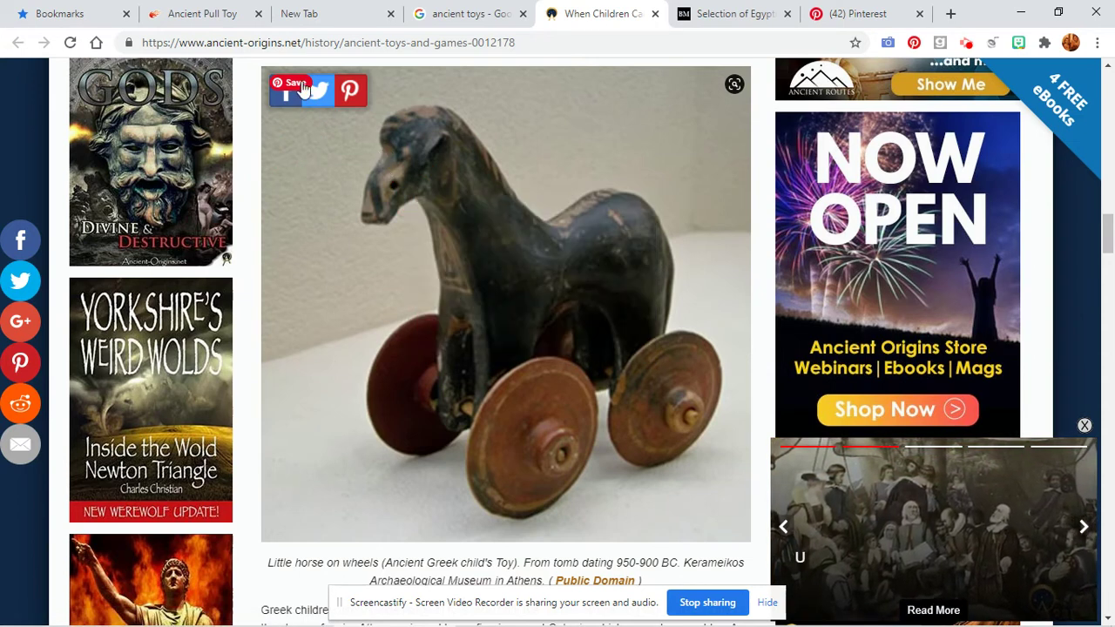
left_click(384, 166)
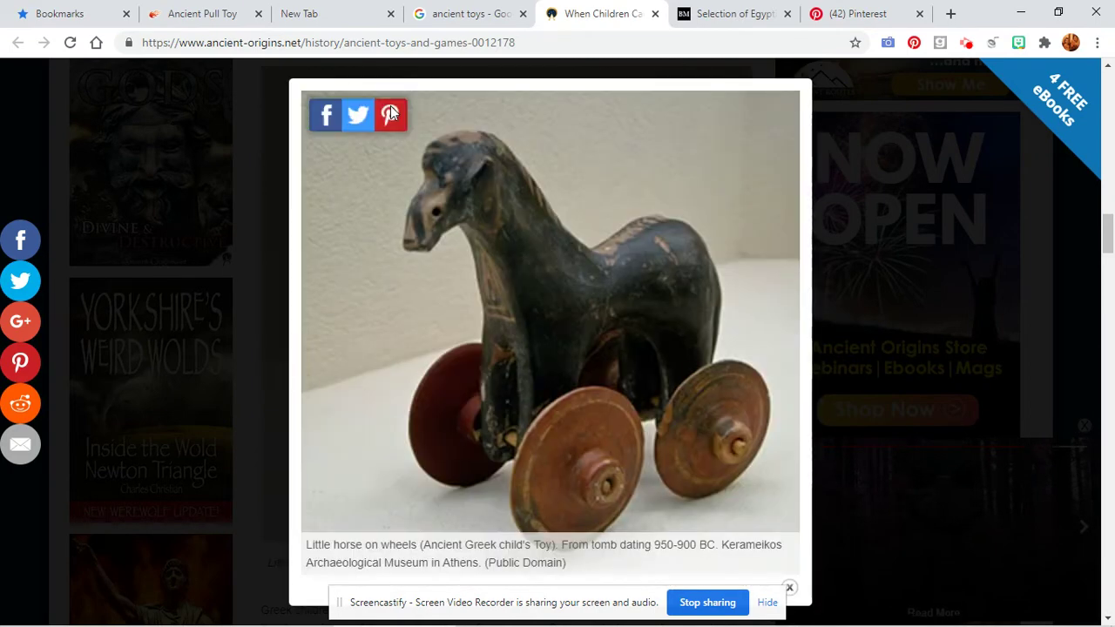
- Save the little horse on wheels picture to a new Pinterest board named "toys" and close the confirmation
left_click(386, 111)
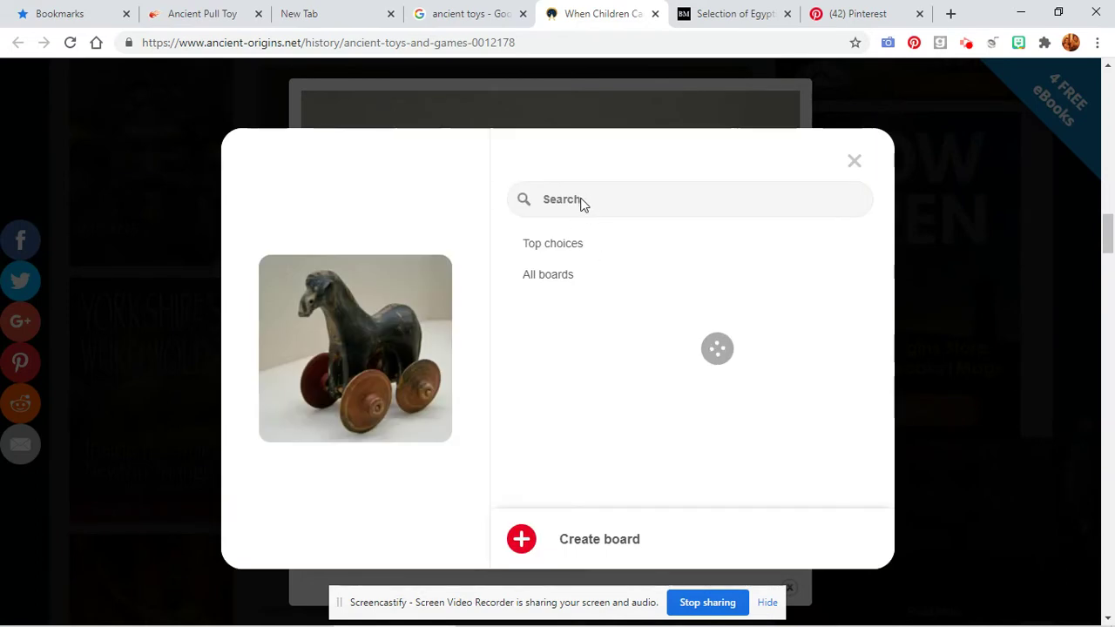
left_click(577, 545)
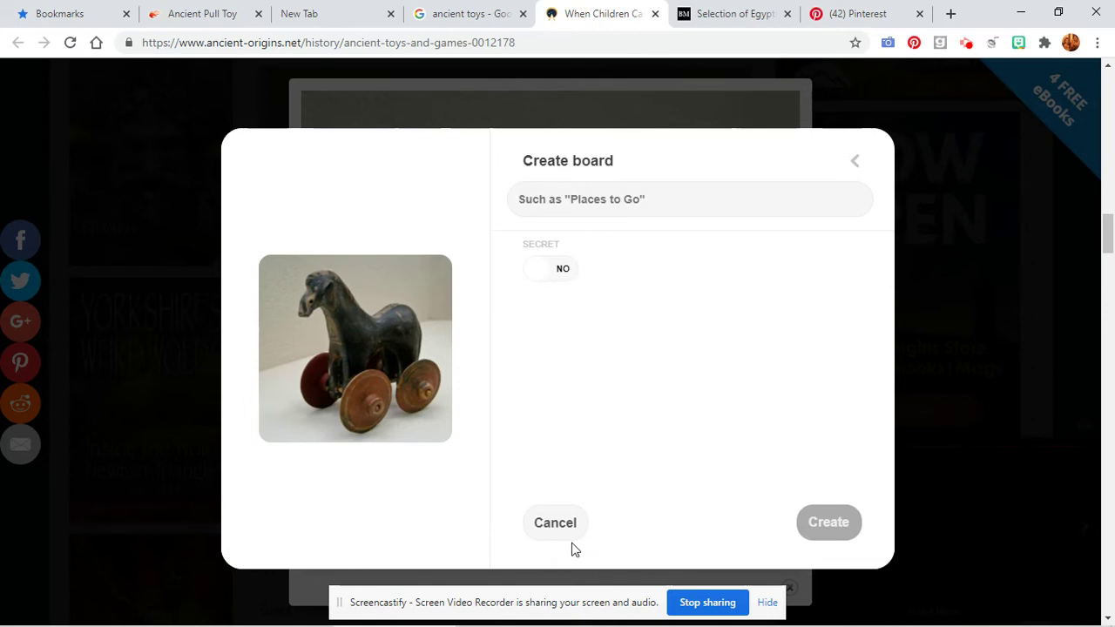
type("toys")
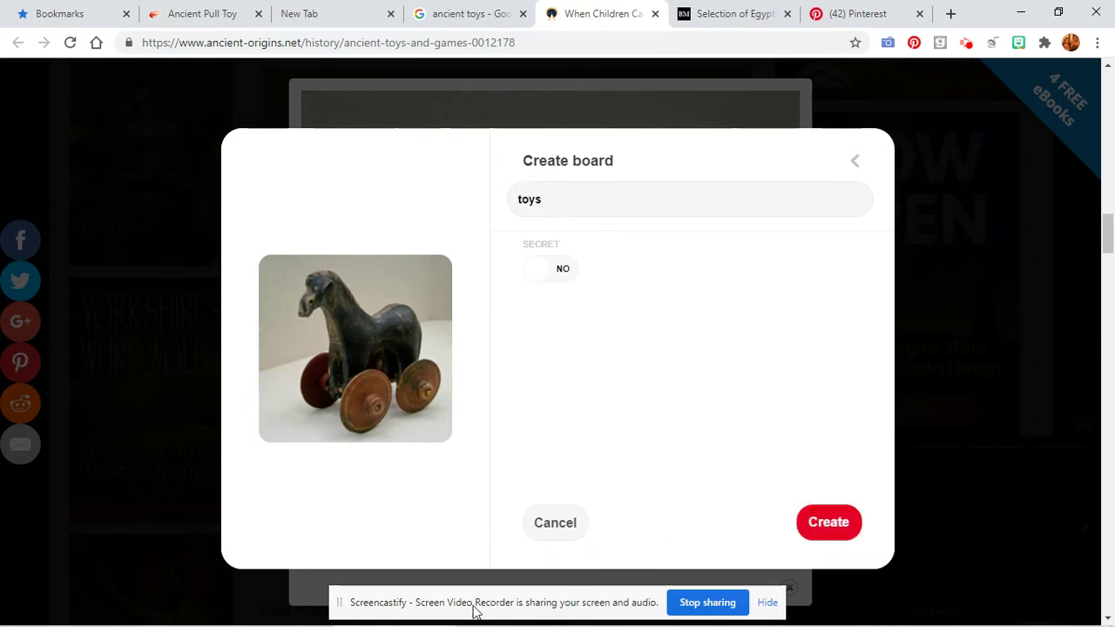
left_click(838, 538)
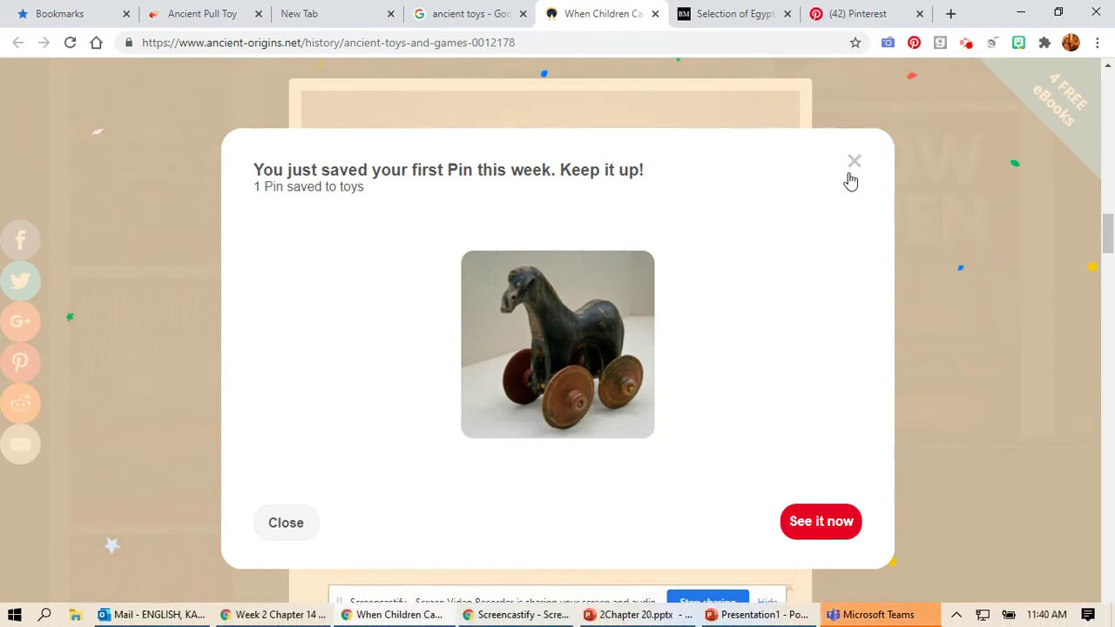
left_click(849, 174)
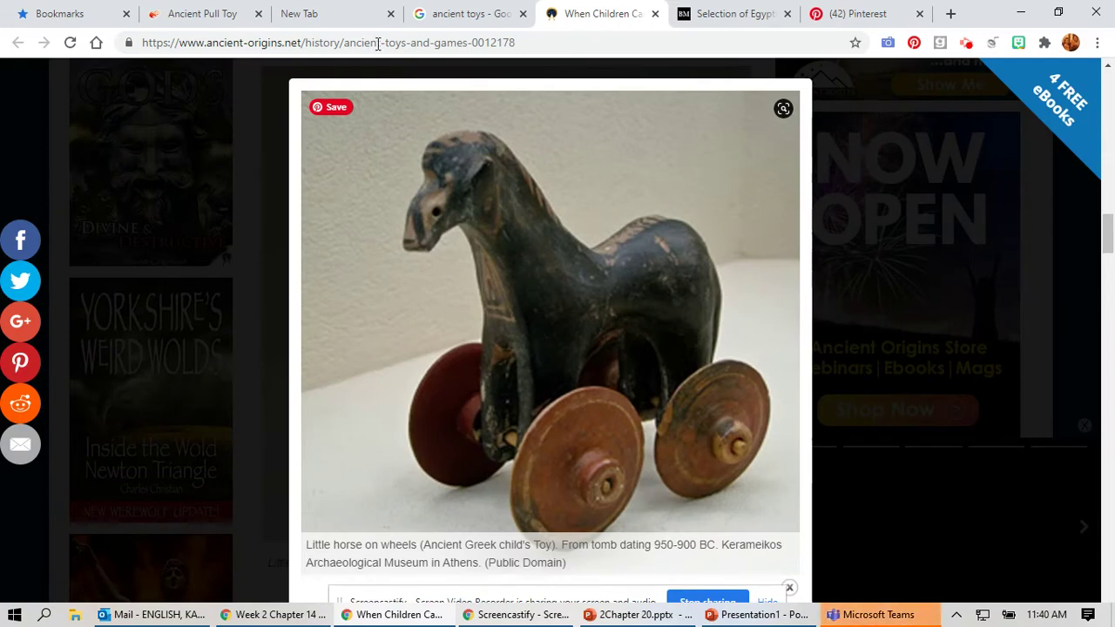
- Return to the Google image results for ancient toys and open the Pinterest page of the striped cow on wheels
left_click(454, 15)
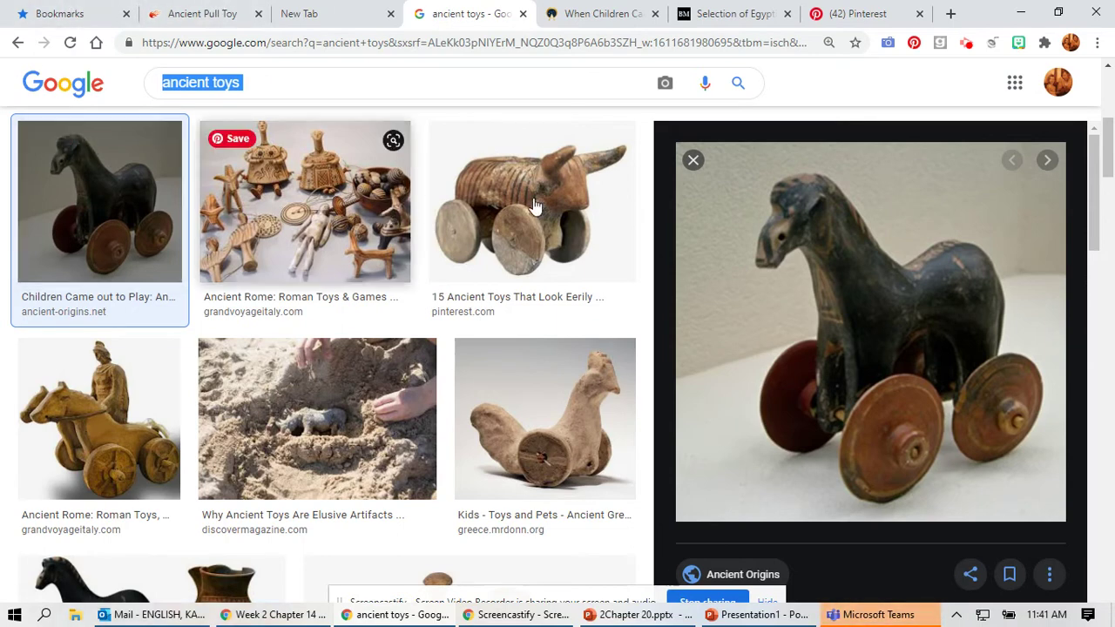
left_click(515, 226)
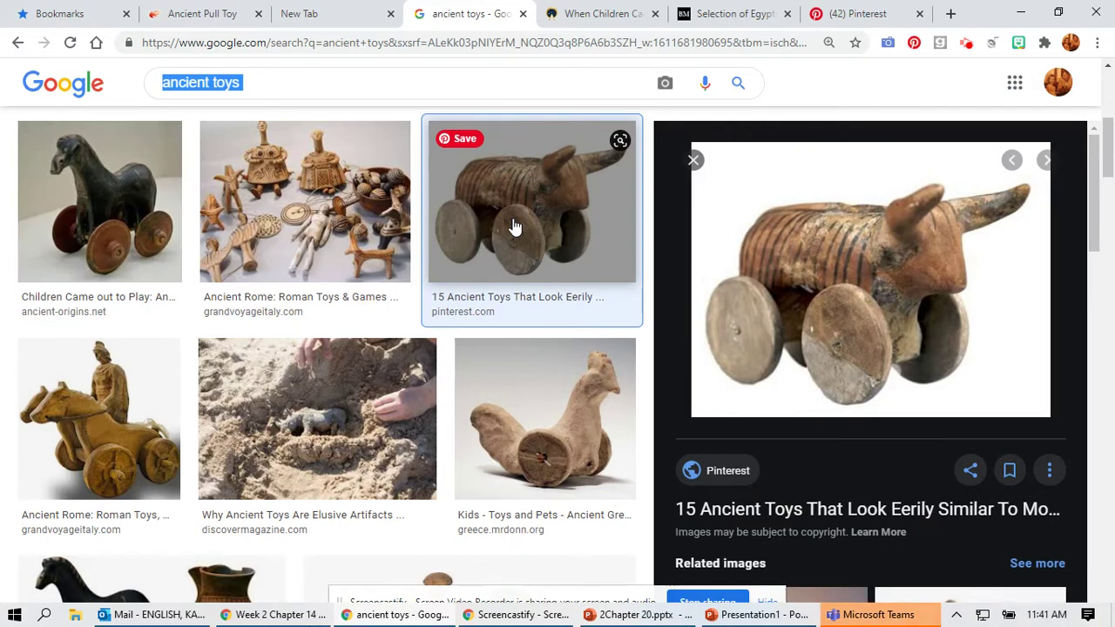
right_click(856, 329)
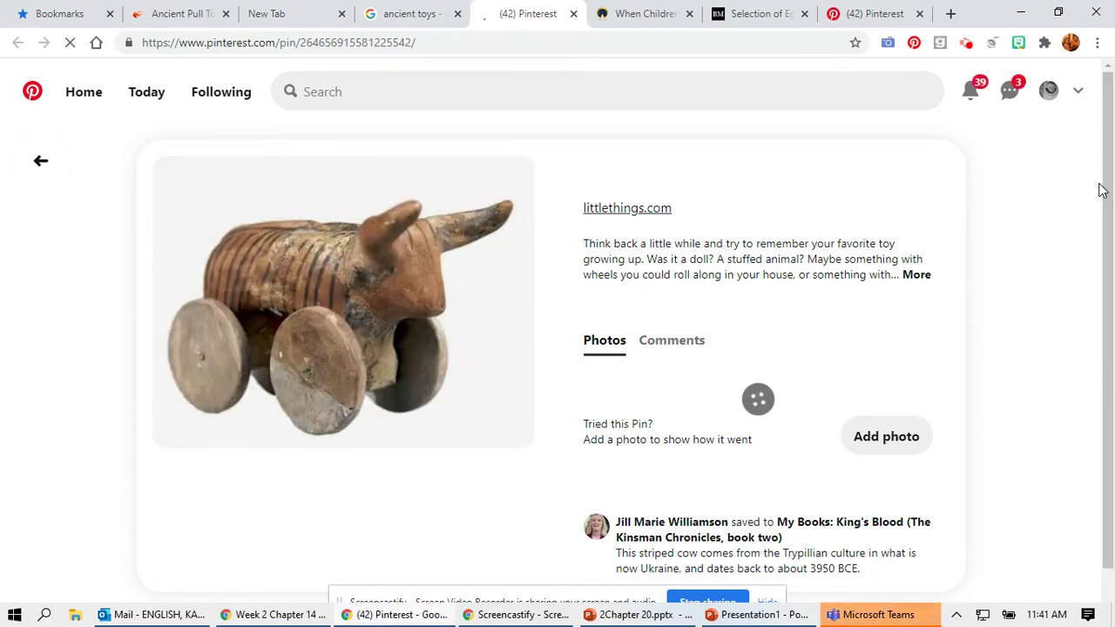
right_click(1110, 236)
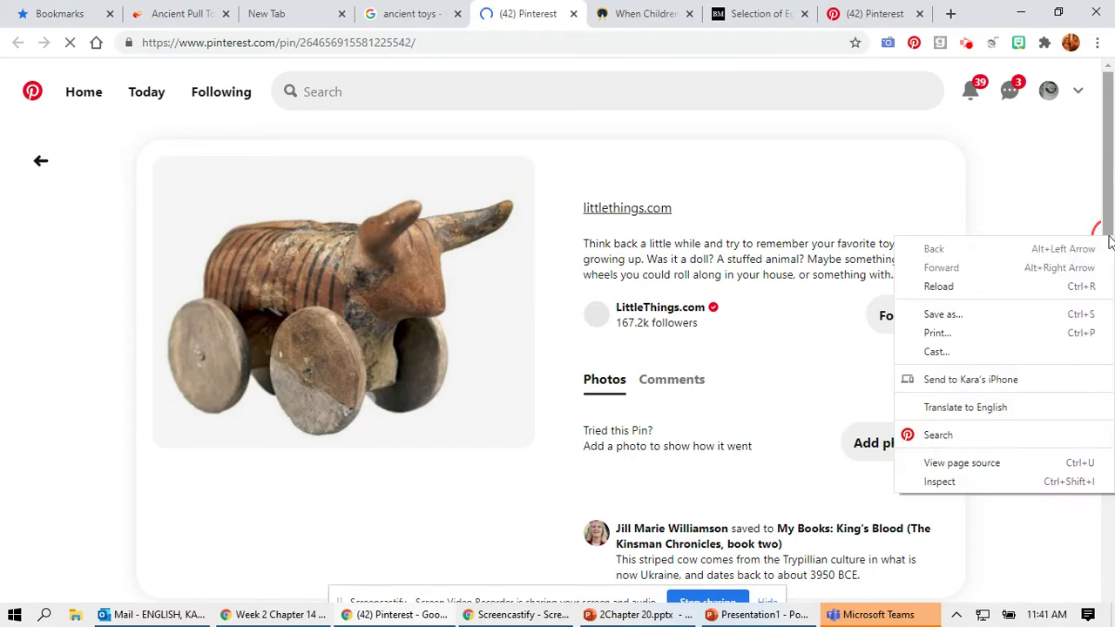
mouse_move(1105, 237)
left_mouse_down()
mouse_move(1095, 299)
mouse_move(1112, 254)
left_mouse_up()
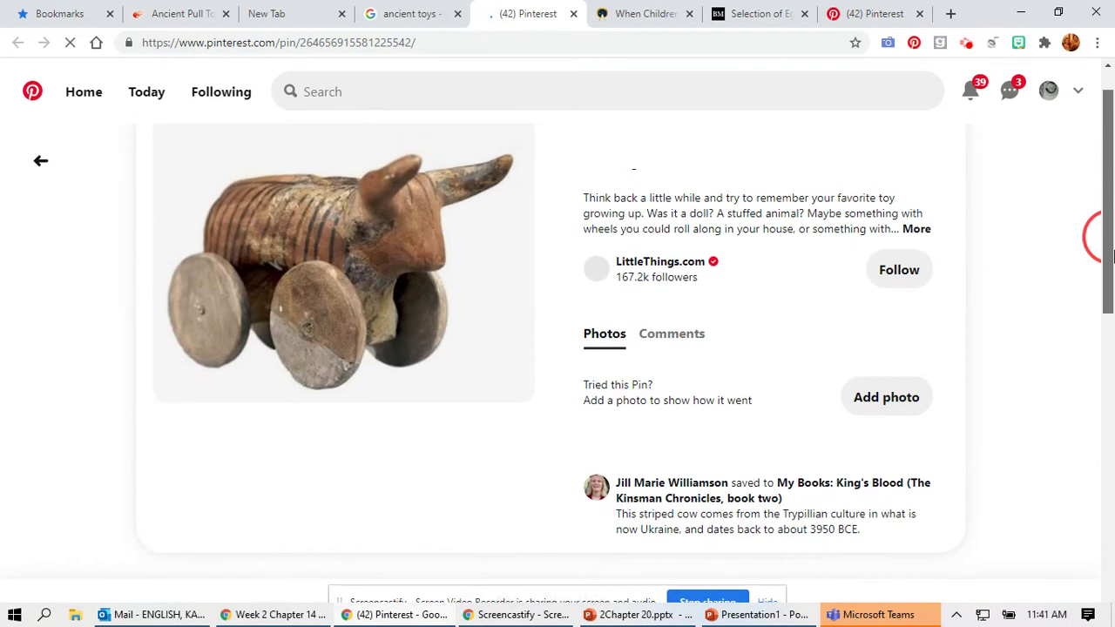
mouse_move(410, 311)
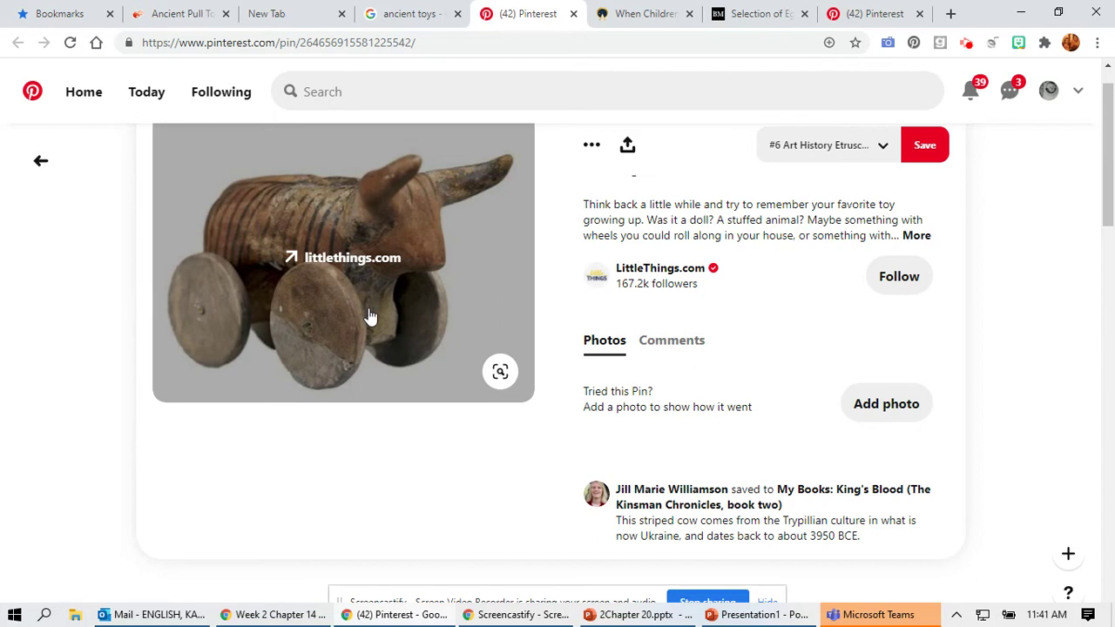
right_click(369, 315)
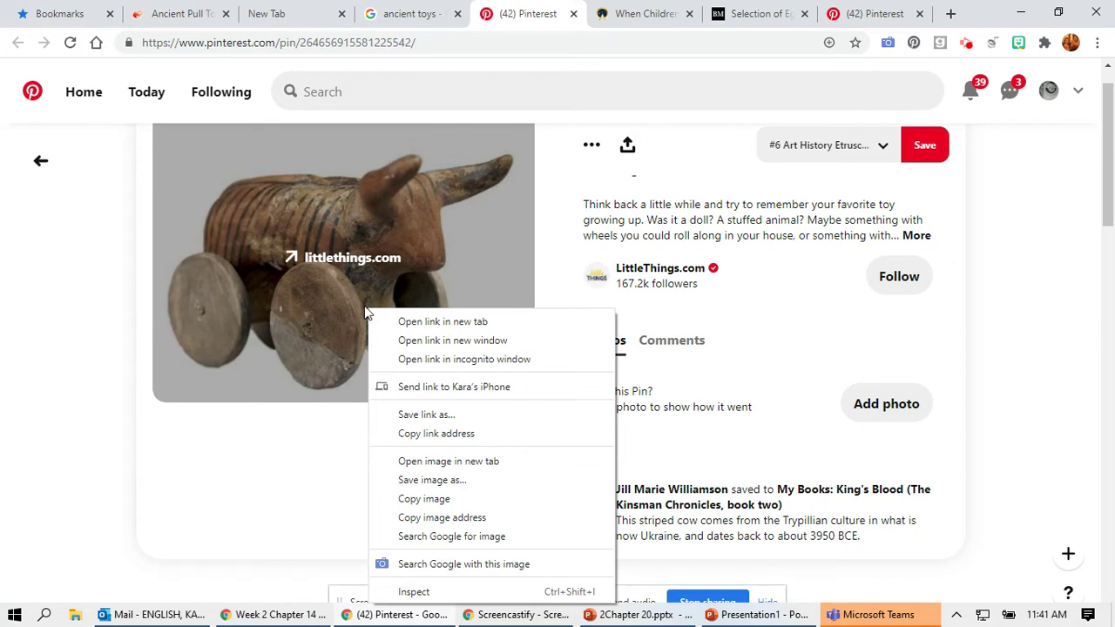
- Open Google Images in a new tab and bring up its search by image
right_click(954, 18)
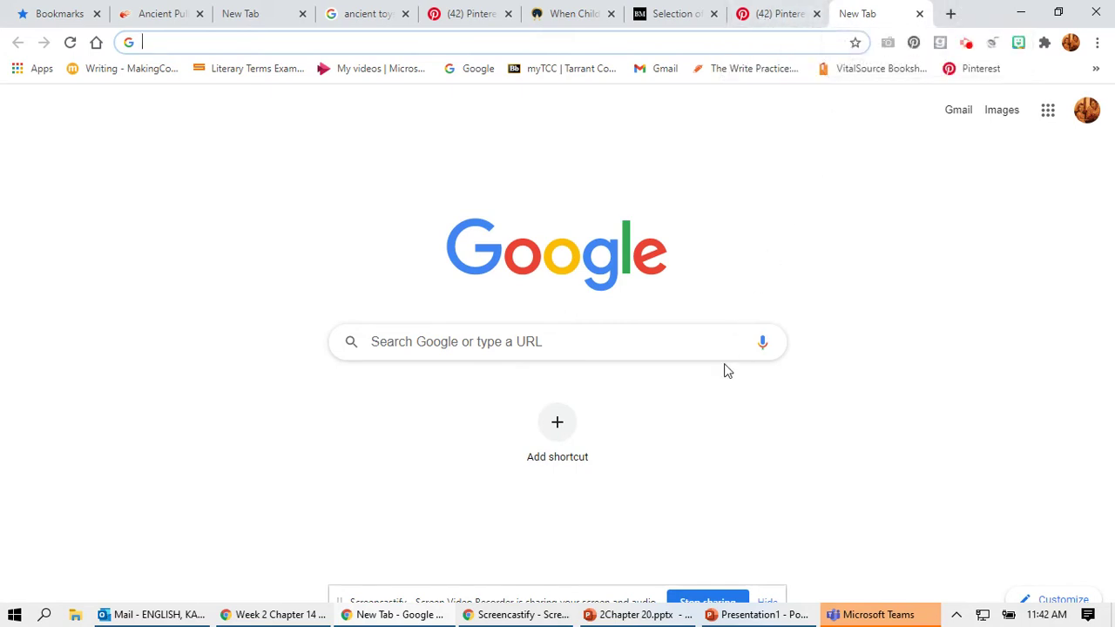
left_click(1013, 111)
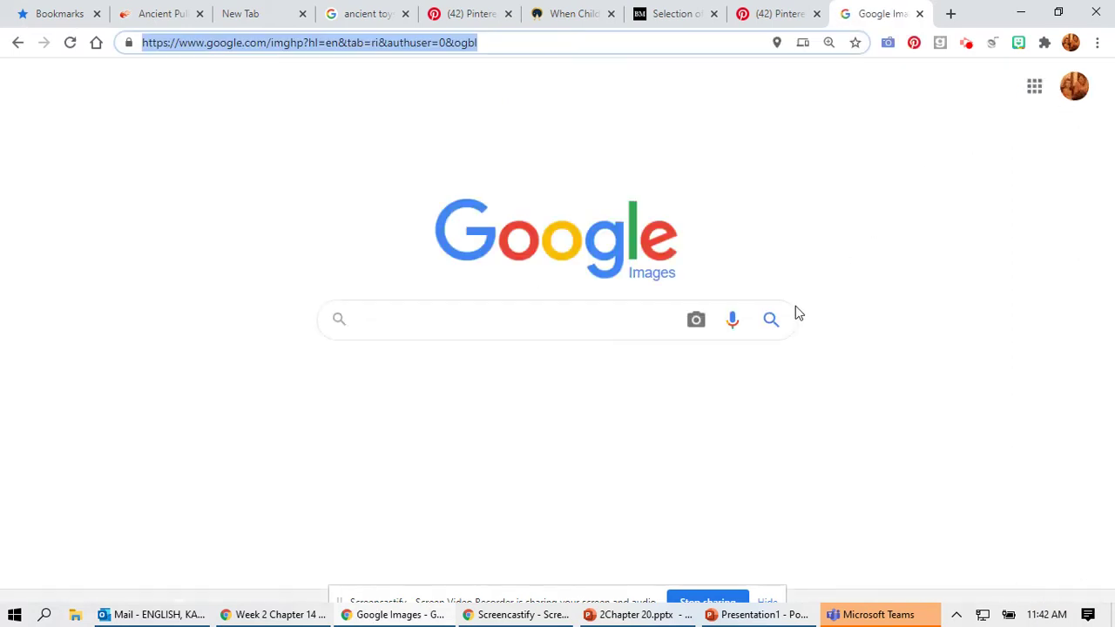
left_click(695, 320)
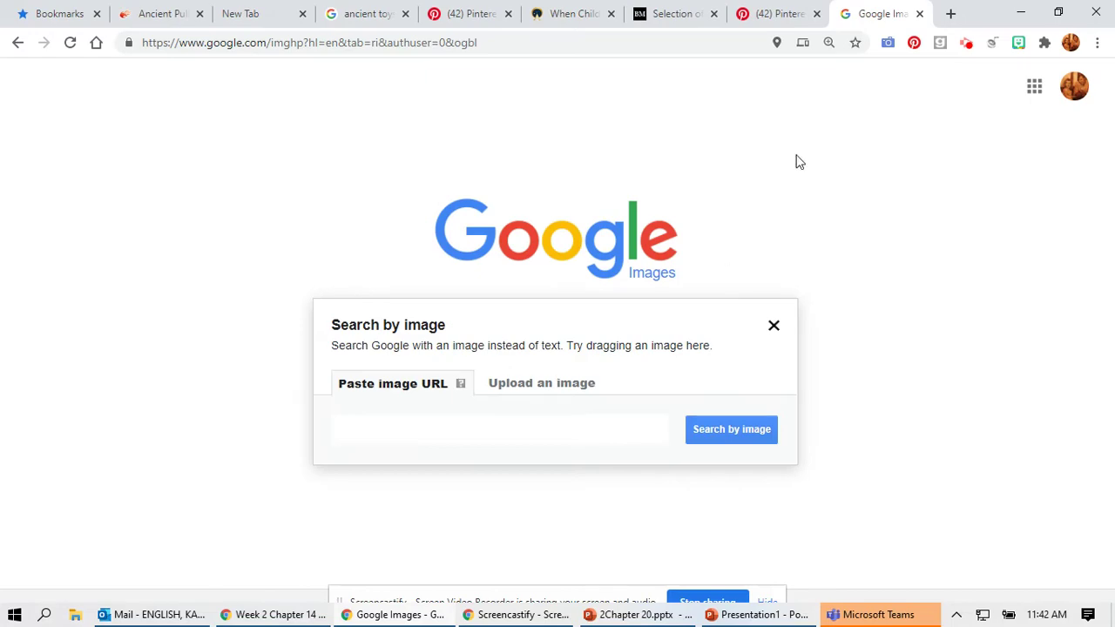
- Go back to the striped cow pin on Pinterest and copy its web address
left_click(793, 18)
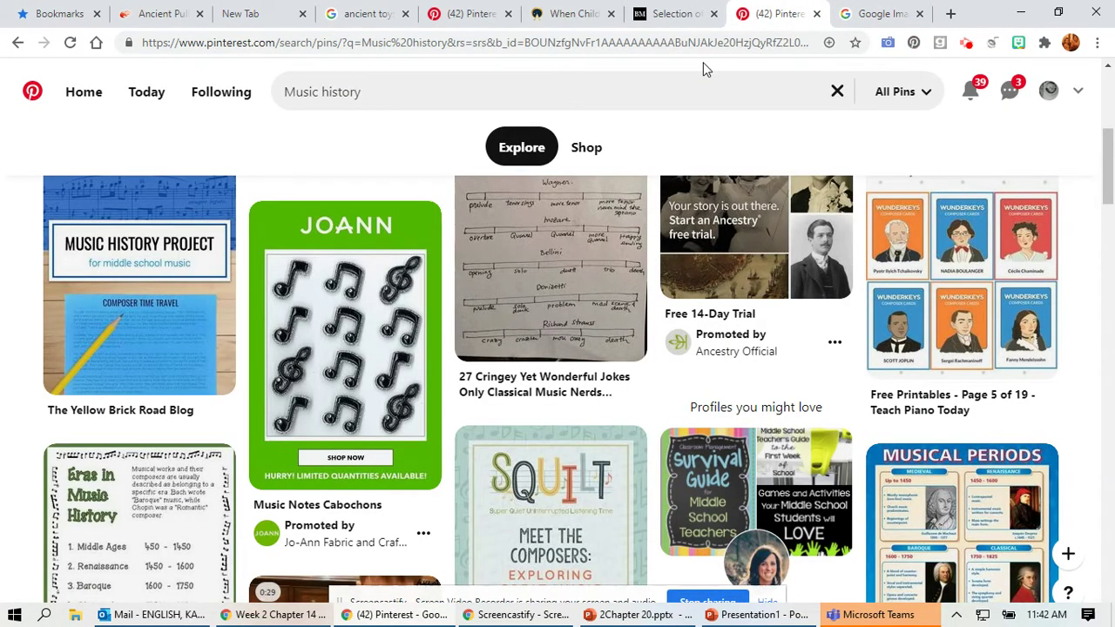
left_click(480, 14)
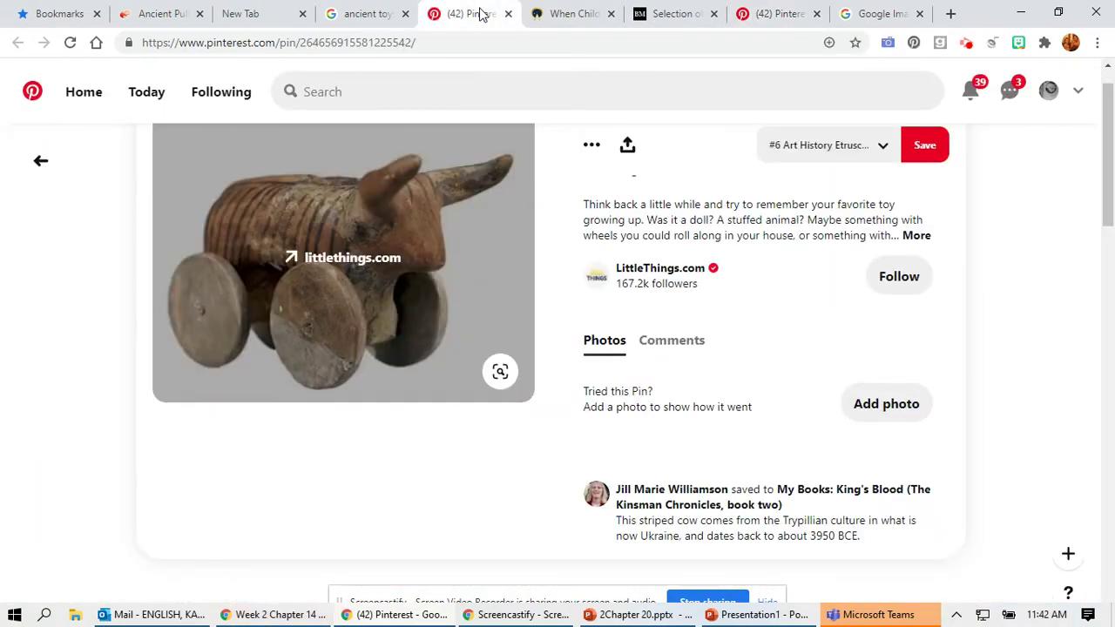
left_click(445, 40)
key("super+c")
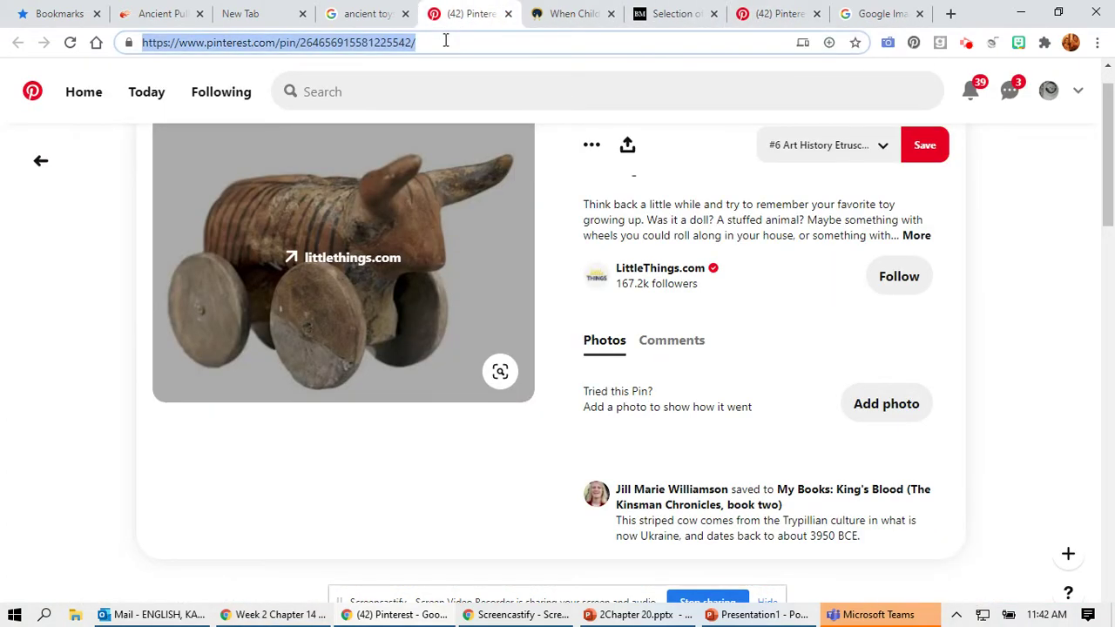
left_click(445, 40)
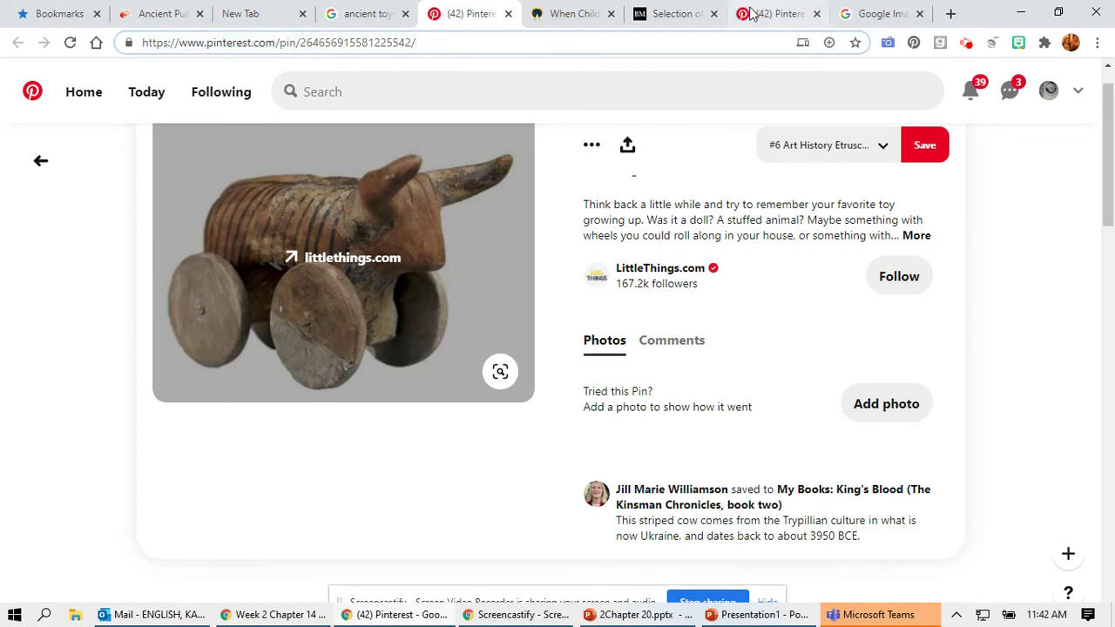
- Try a Google search by image using the copied Pinterest address of the striped cow pin
right_click(874, 19)
left_click(874, 19)
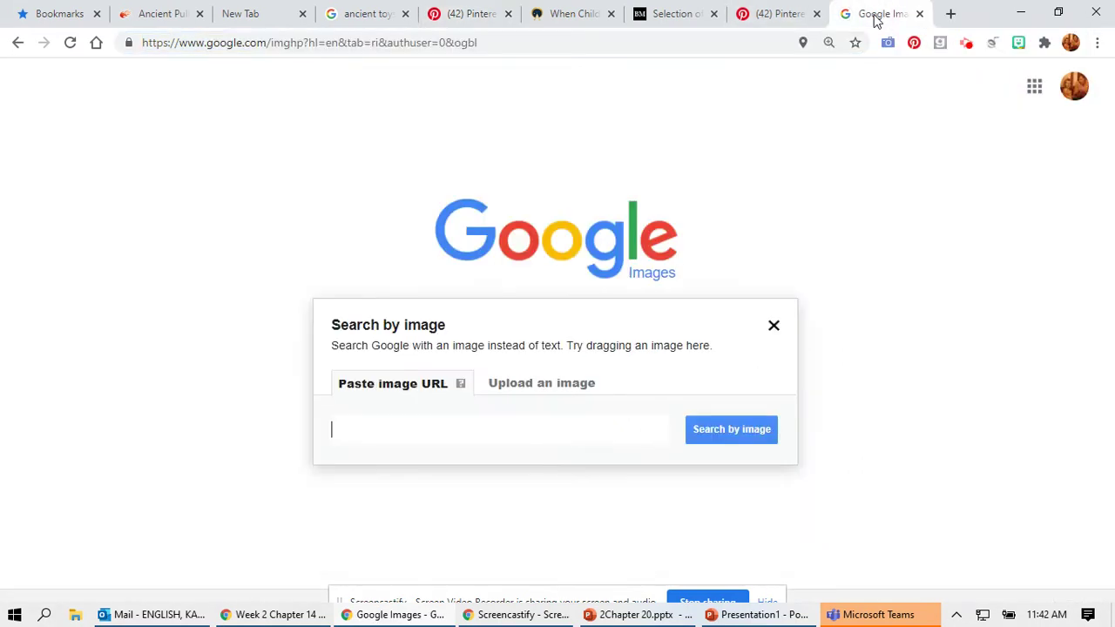
left_click(442, 441)
right_click(442, 442)
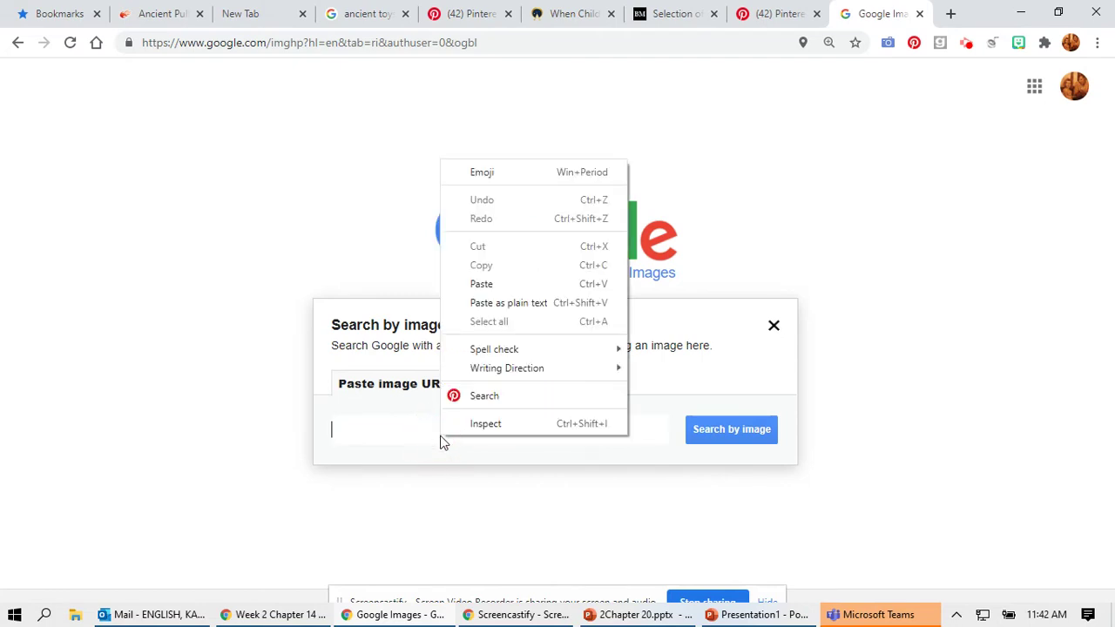
left_click(514, 286)
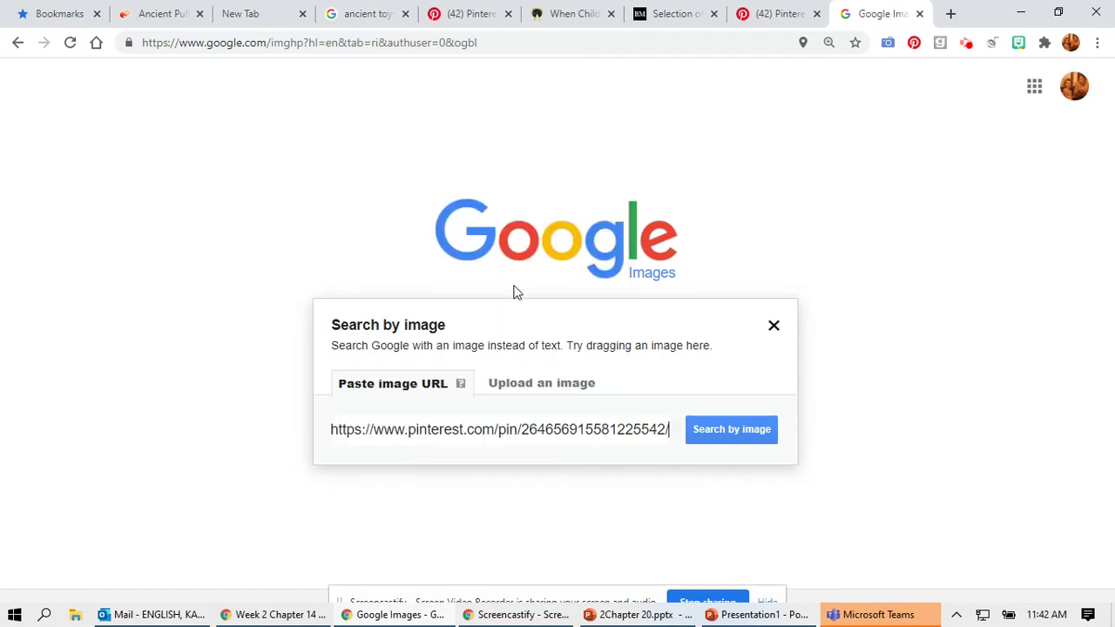
right_click(707, 440)
left_click(707, 441)
left_click(708, 441)
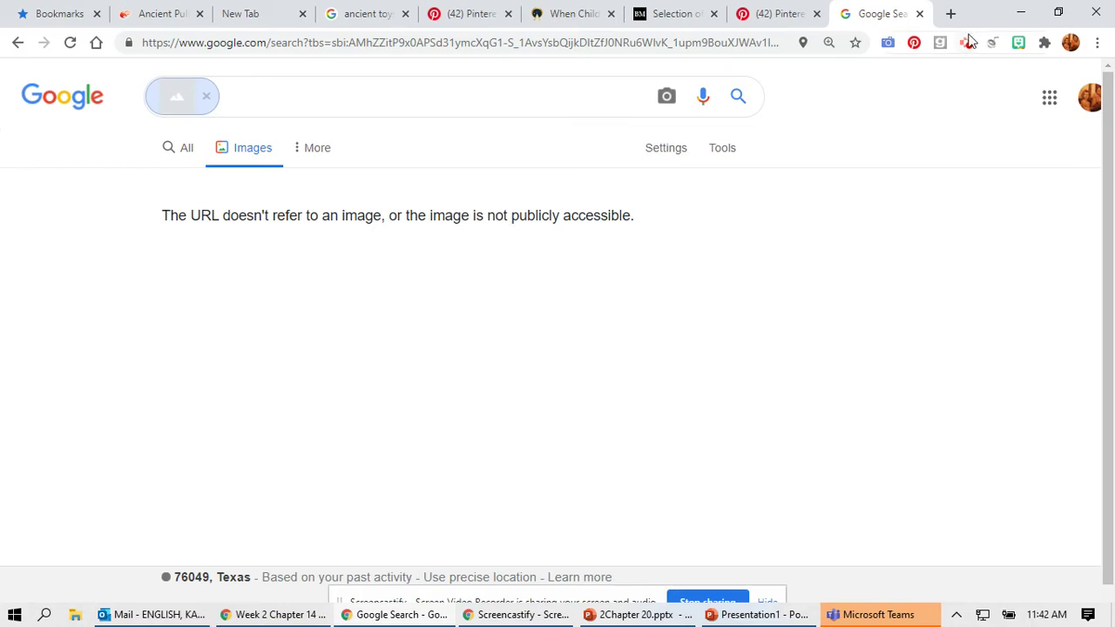
- Return to the striped cow pin and open its source article on littlethings.com in a new tab
right_click(804, 19)
left_click(804, 19)
left_click(803, 19)
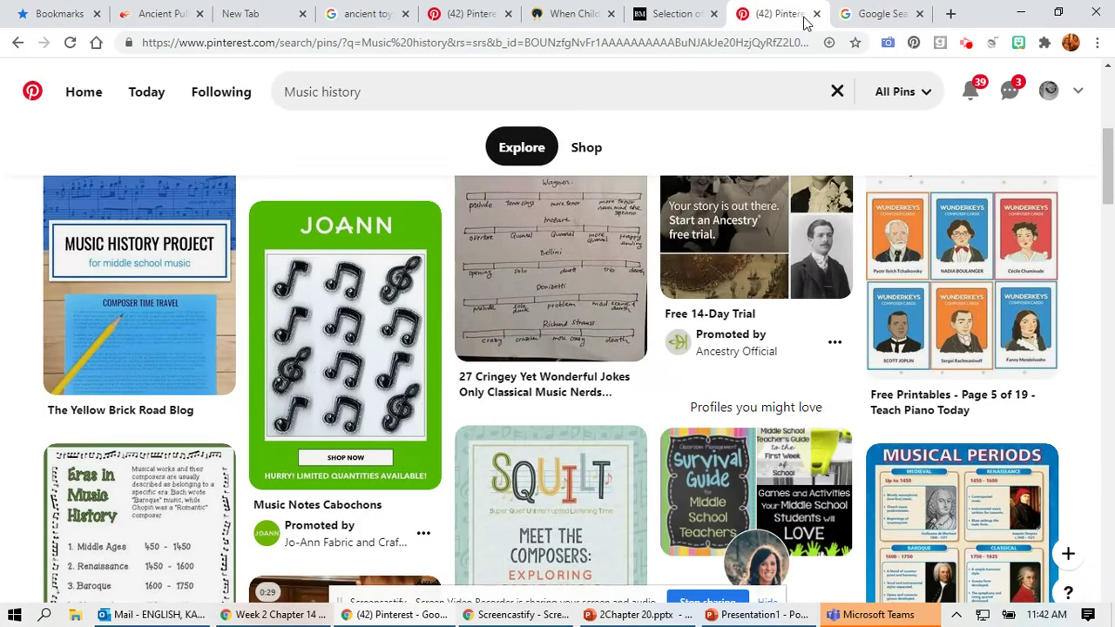
right_click(498, 17)
left_click(497, 18)
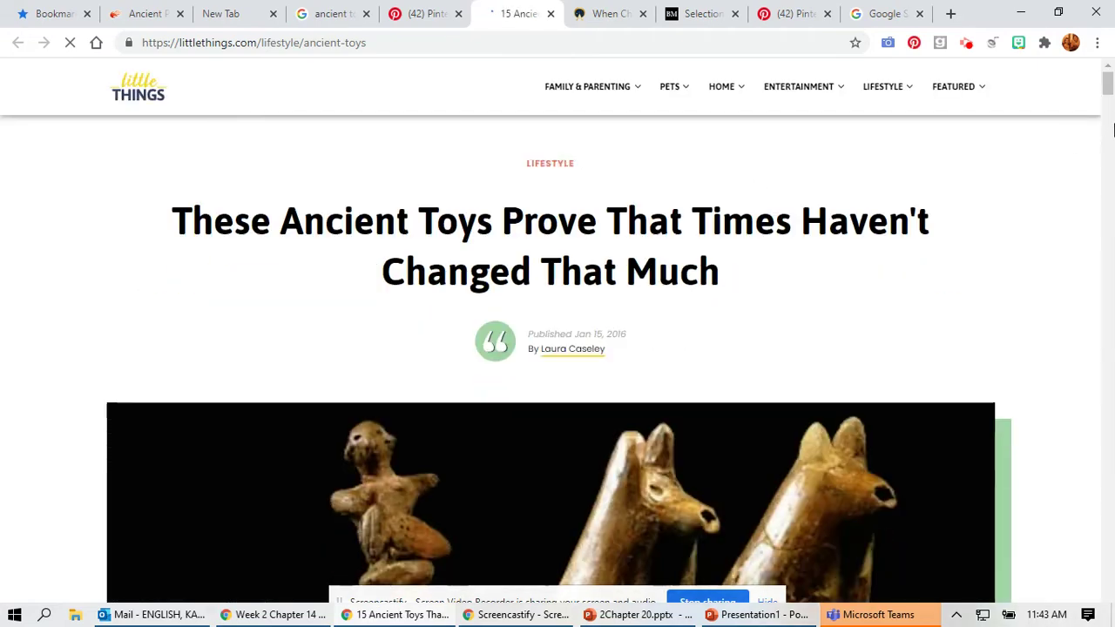
- Find the striped cow pull-toy in the LittleThings article and copy its picture
right_click(1111, 111)
left_click(1108, 94)
left_click_drag(1109, 94, 1111, 193)
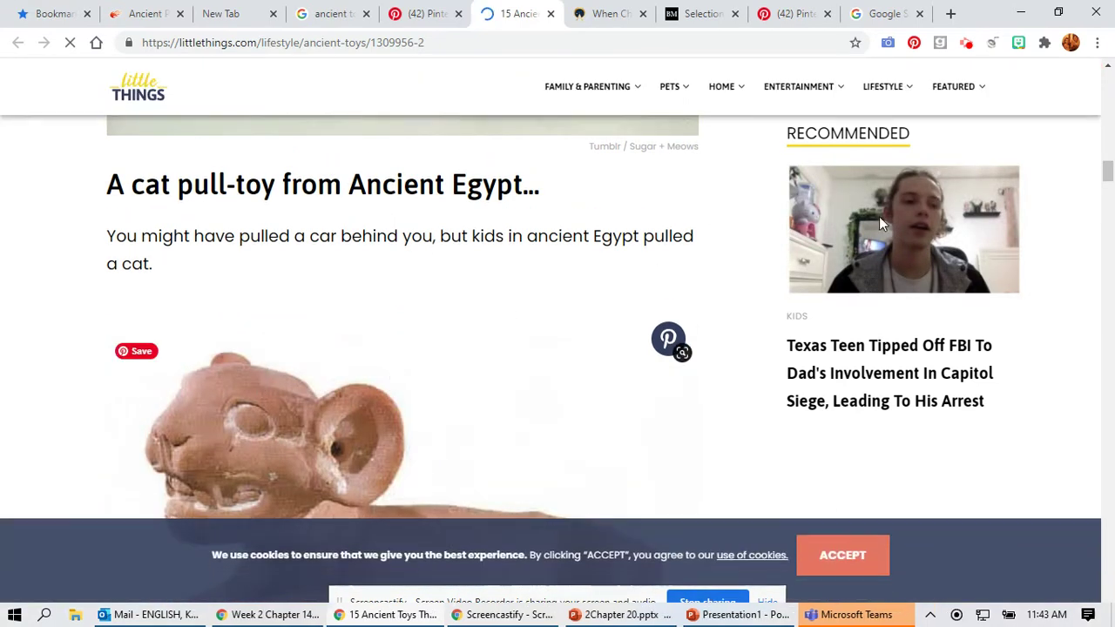
left_click(1105, 177)
right_click(1104, 198)
left_click(1104, 199)
right_click(1103, 202)
left_click_drag(1103, 202, 1106, 228)
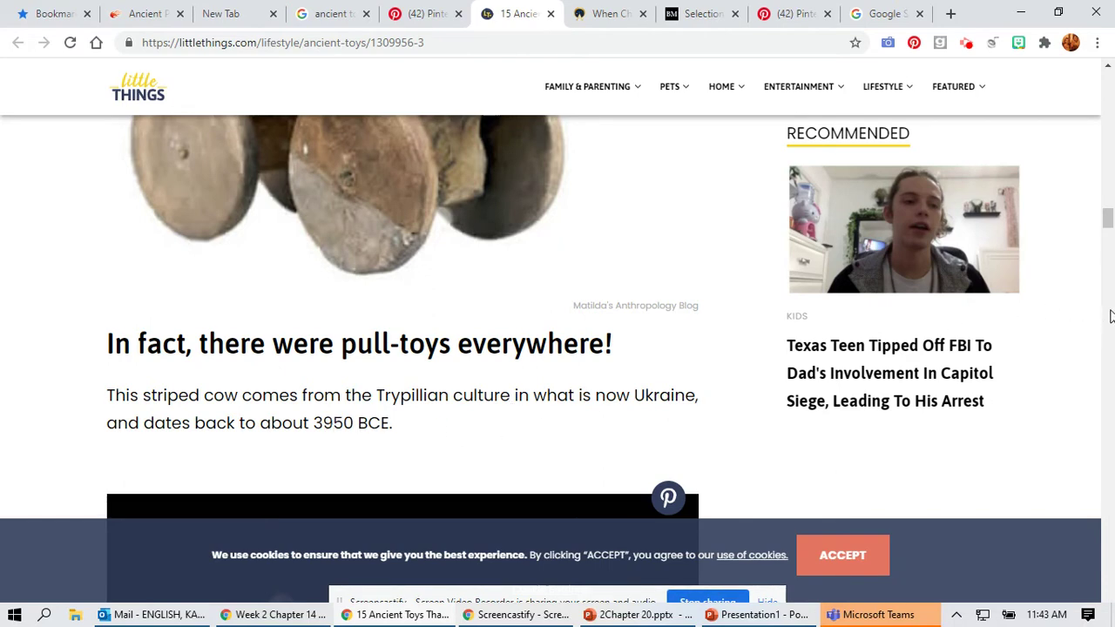
mouse_move(1109, 225)
left_mouse_down()
mouse_move(1110, 211)
mouse_move(1108, 225)
left_mouse_up()
right_click(403, 331)
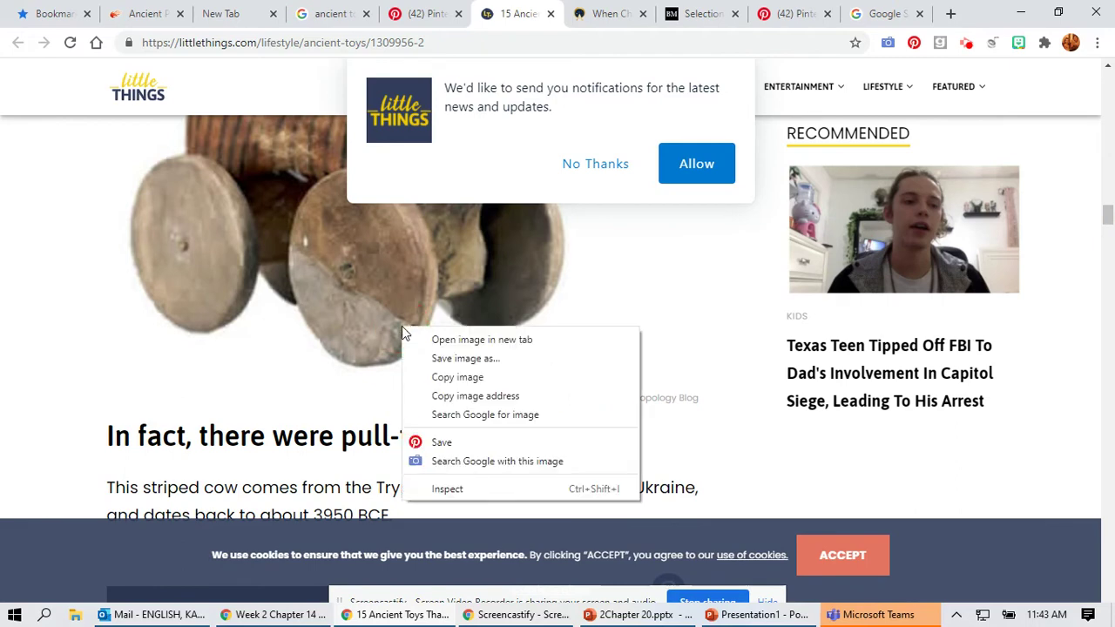
left_click(454, 377)
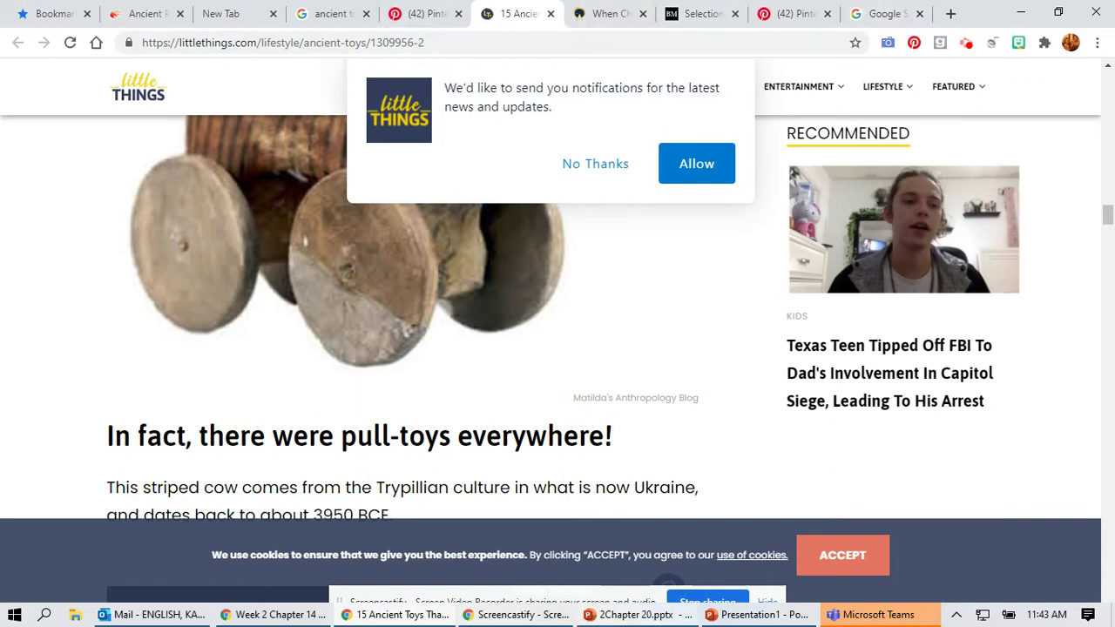
- Switch to the PowerPoint presentation, delete the ball caption's text box and paste the striped cow picture on the slide
left_click(754, 616)
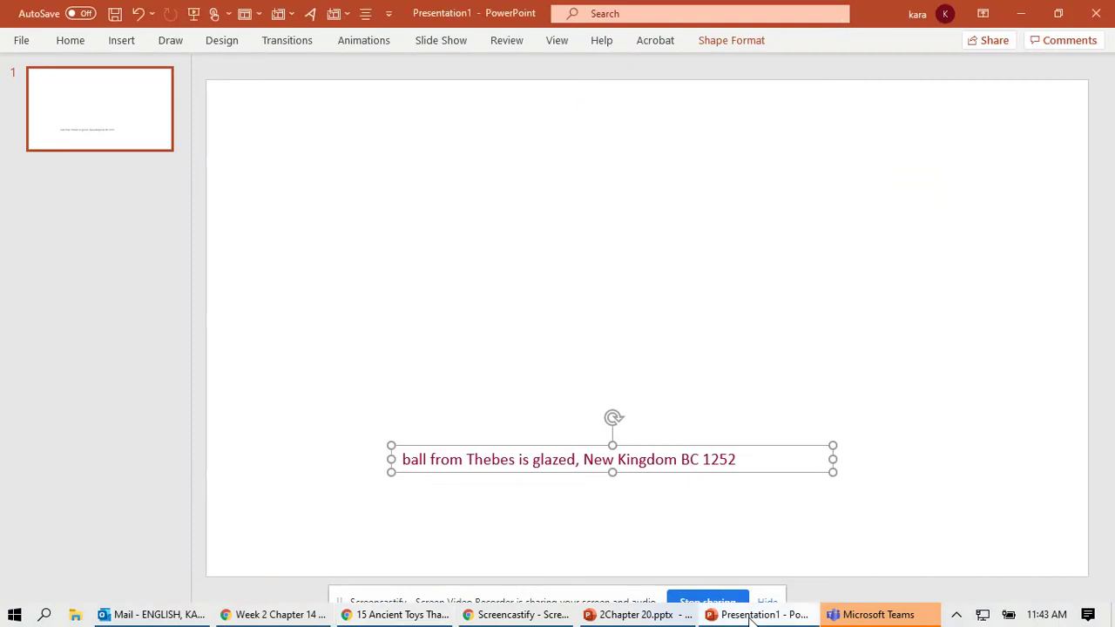
key("Delete")
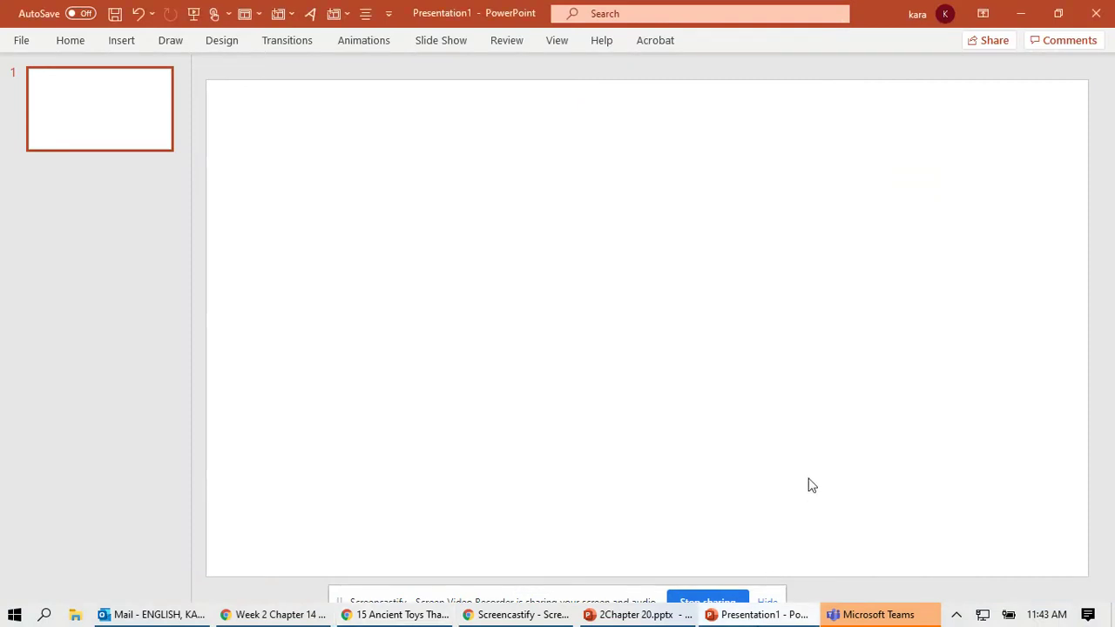
key("ctrl+v")
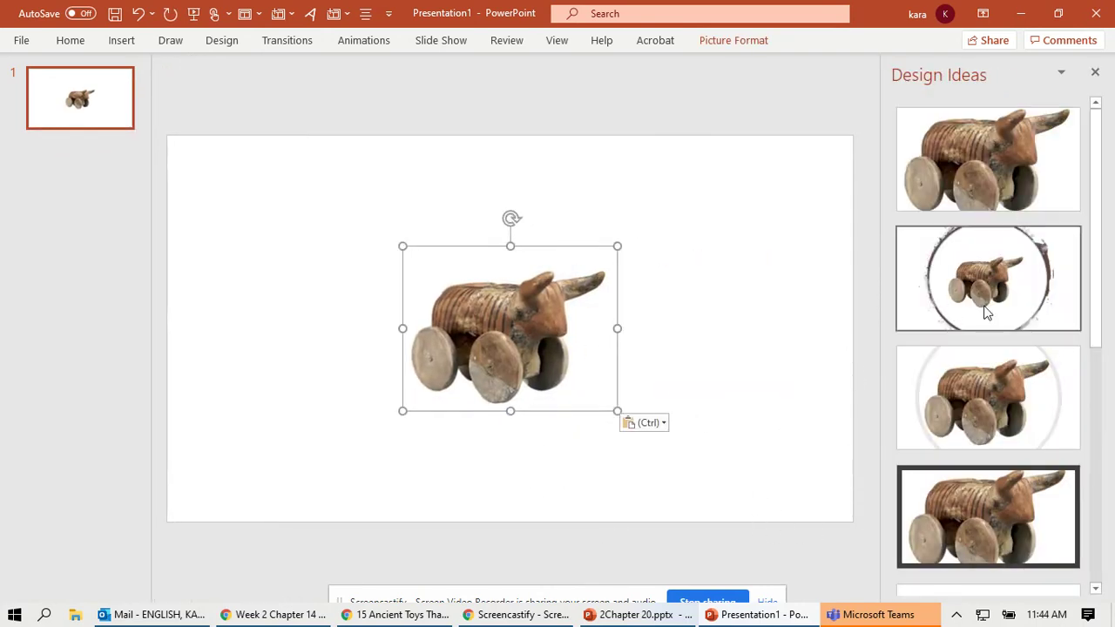
- Return to the LittleThings article and copy the sentence describing the striped cow from the Trypillian culture
left_click(1016, 21)
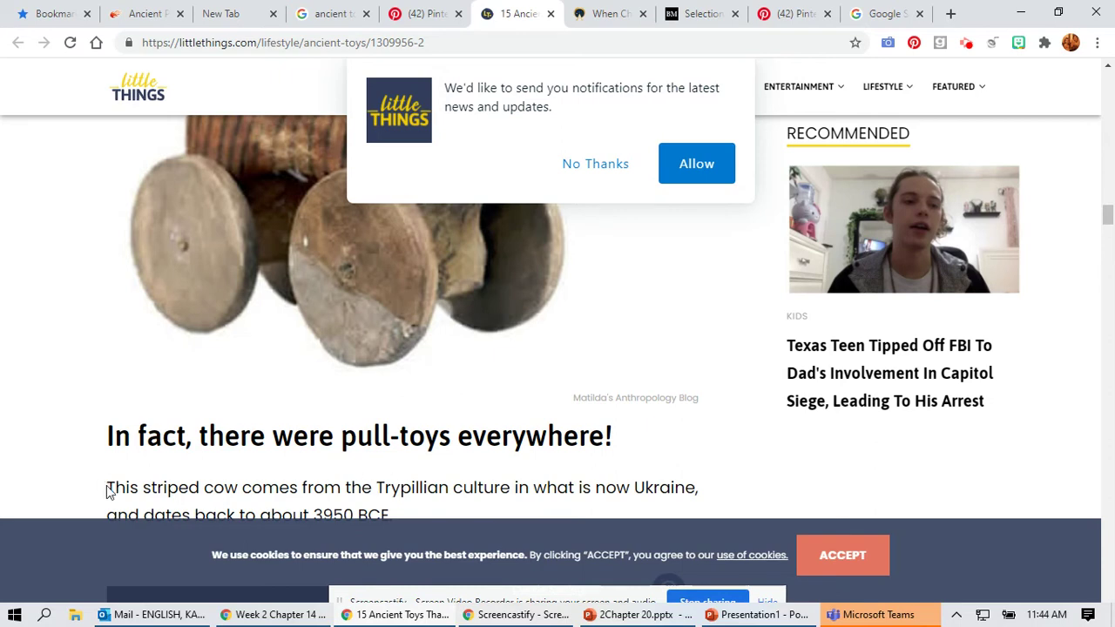
left_click_drag(109, 487, 402, 514)
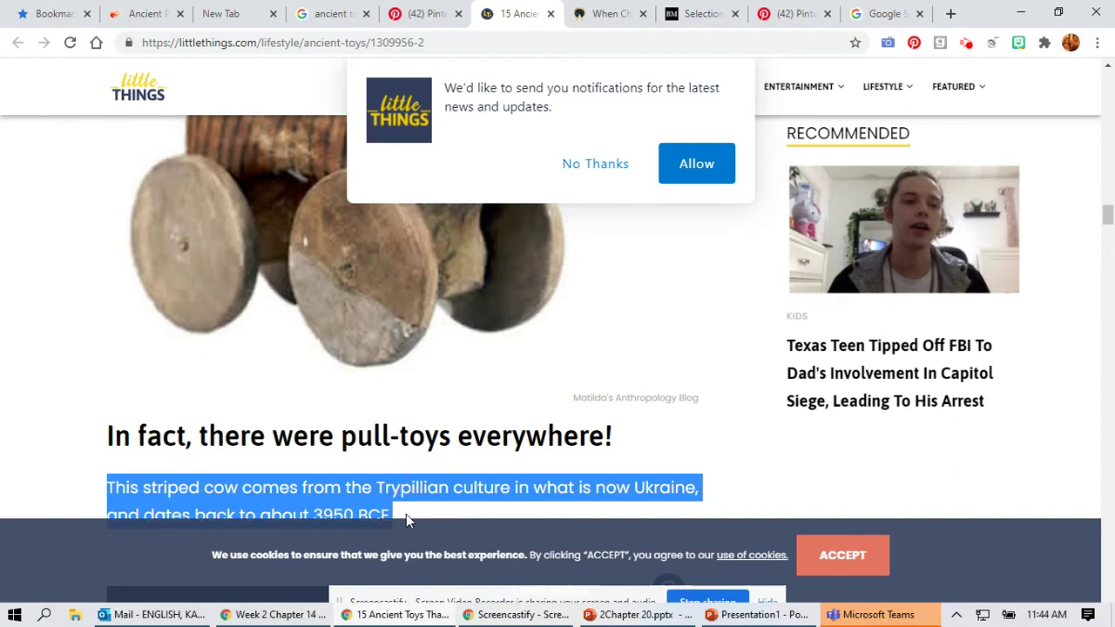
left_click(406, 514)
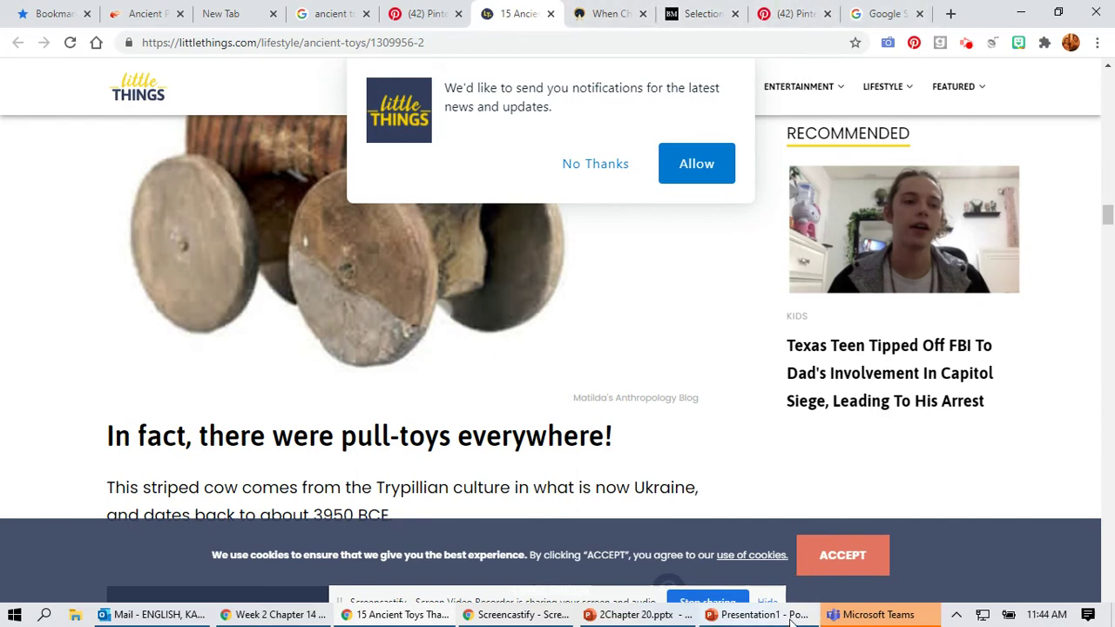
- Switch to the PowerPoint presentation, paste the copied striped cow sentence and place its text box below the cow picture
mouse_move(751, 622)
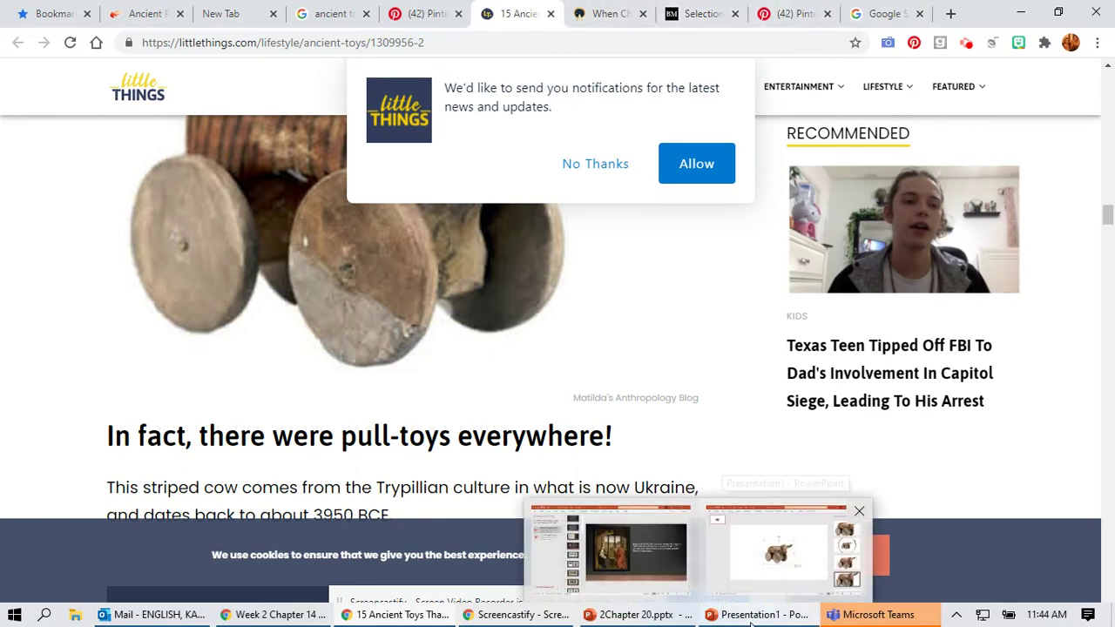
left_click(751, 623)
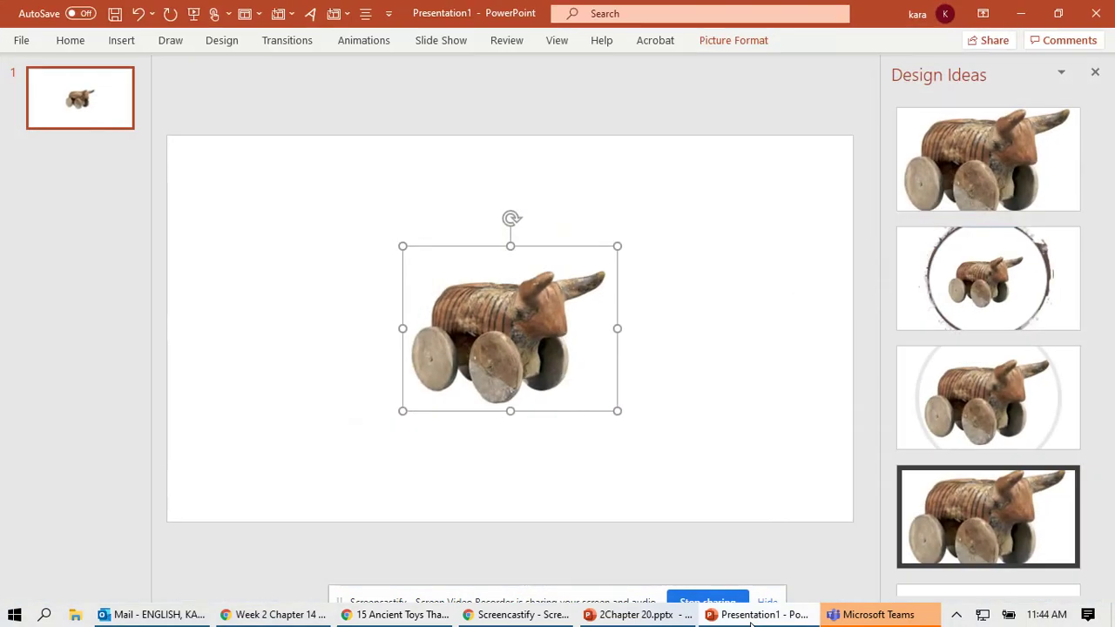
left_click(617, 496)
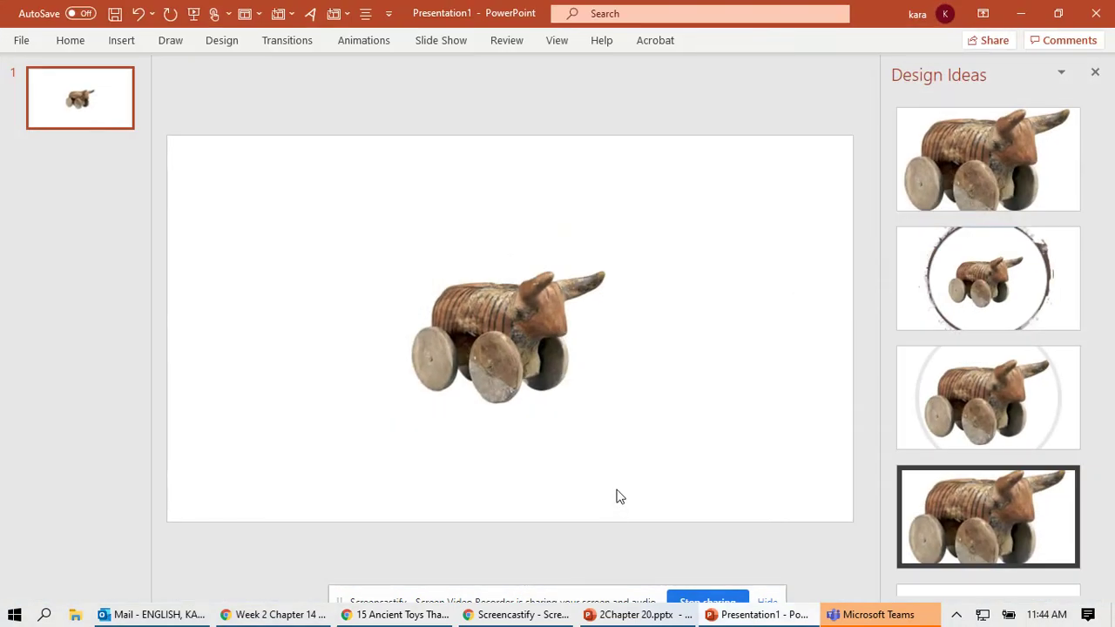
key("ctrl+v")
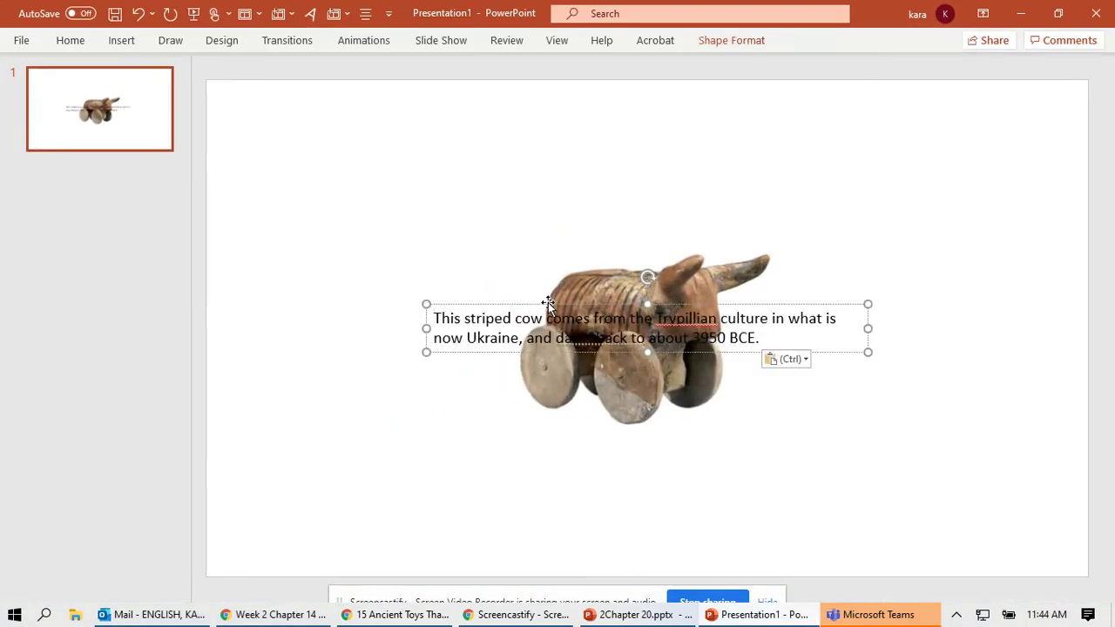
left_click_drag(548, 303, 522, 445)
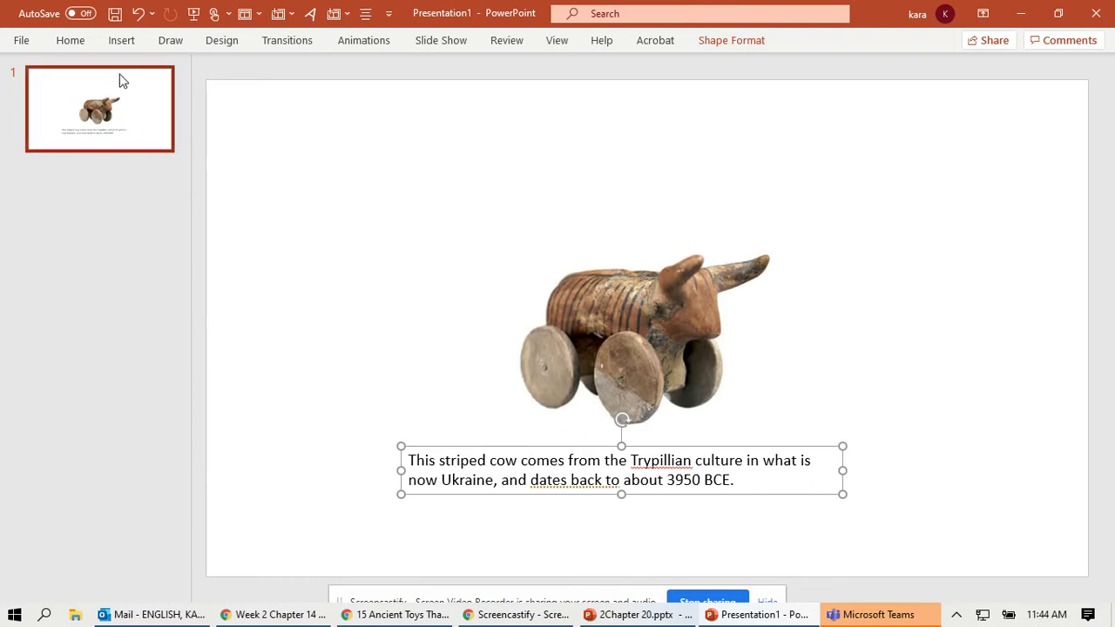
- Add a second slide and delete its title and content placeholders
left_click(222, 40)
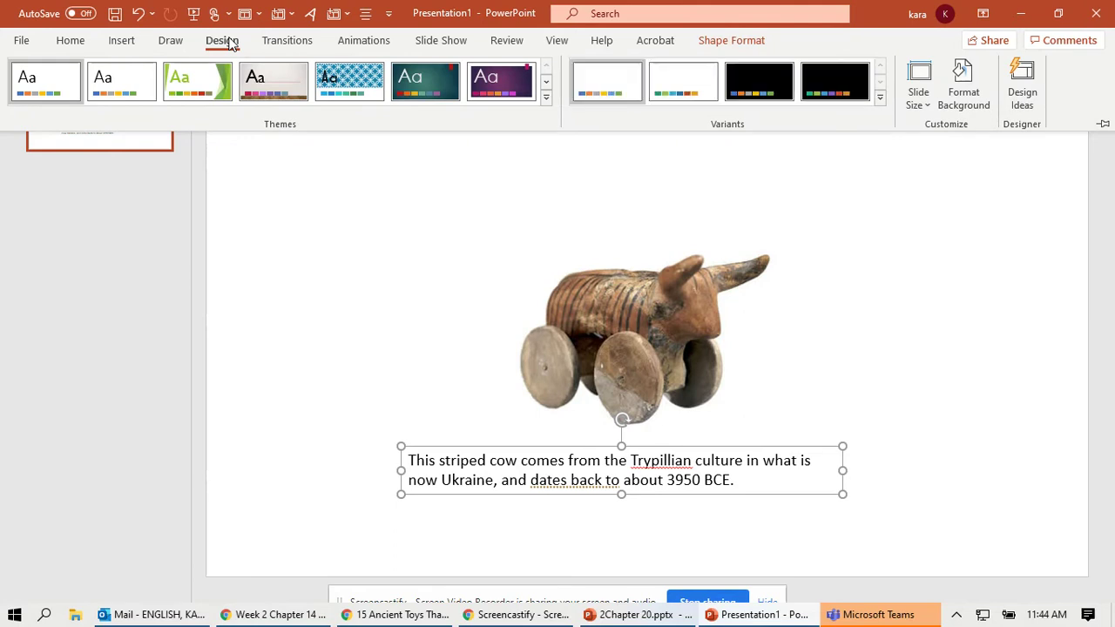
left_click(723, 207)
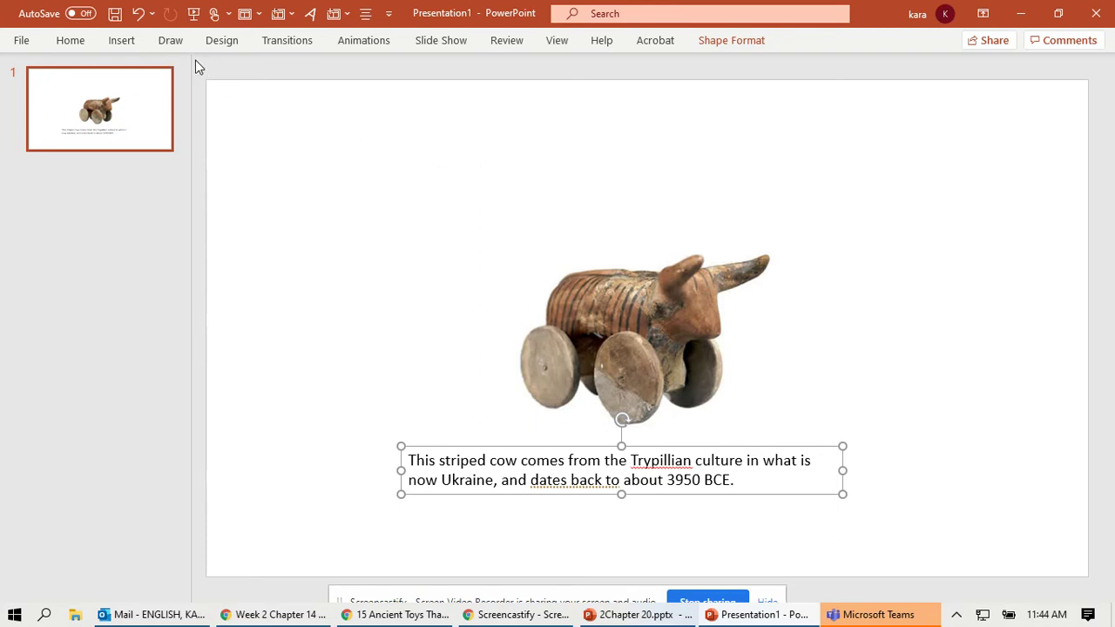
left_click(121, 41)
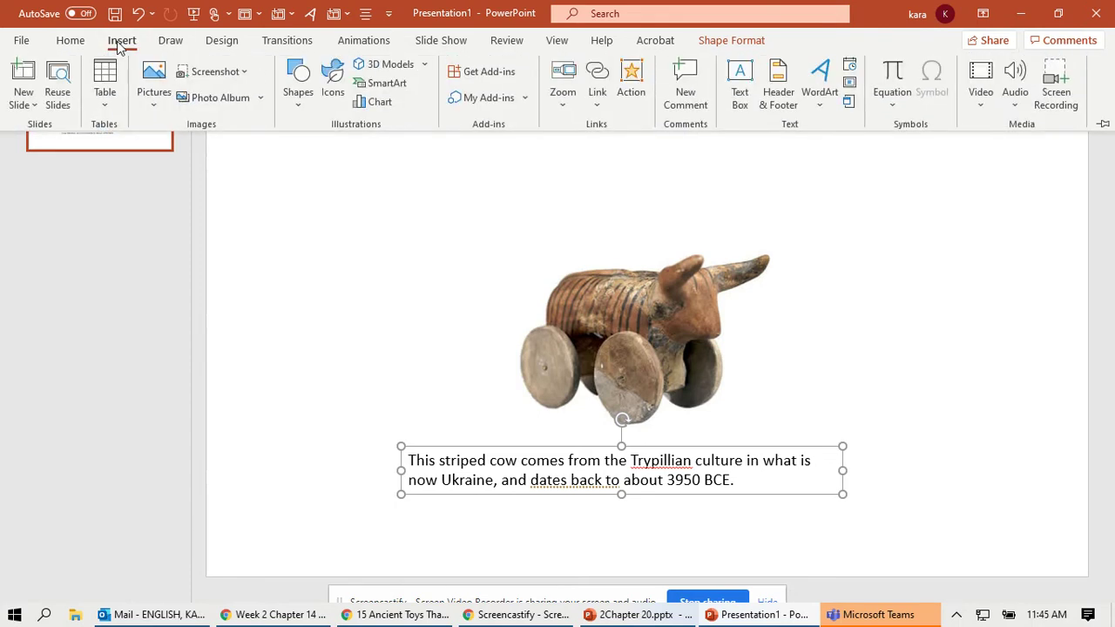
left_click(22, 72)
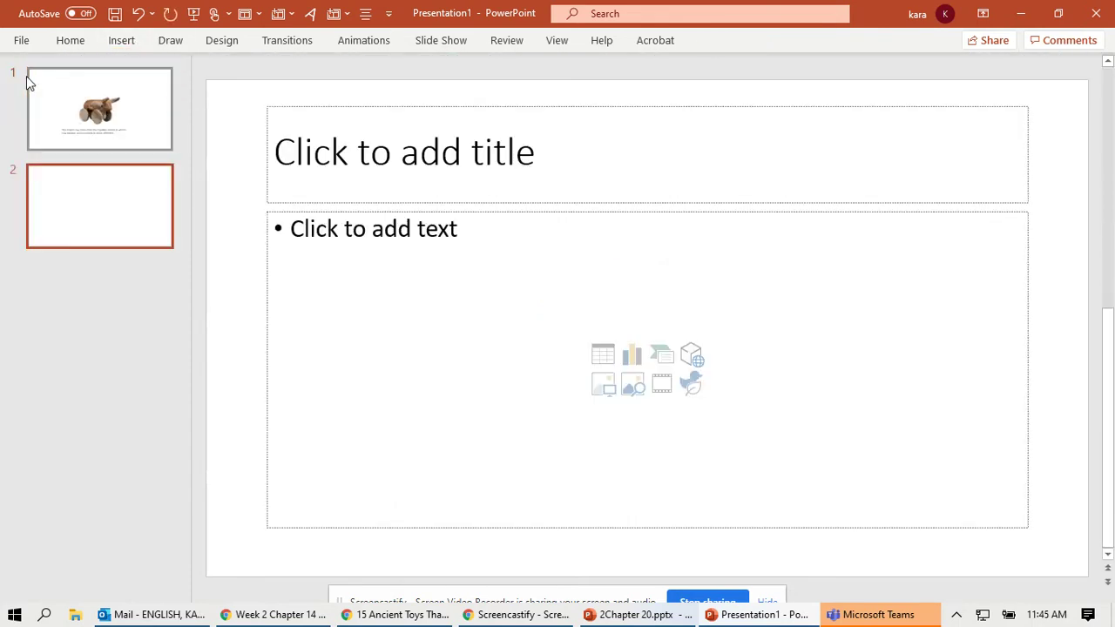
left_click_drag(262, 93, 1099, 600)
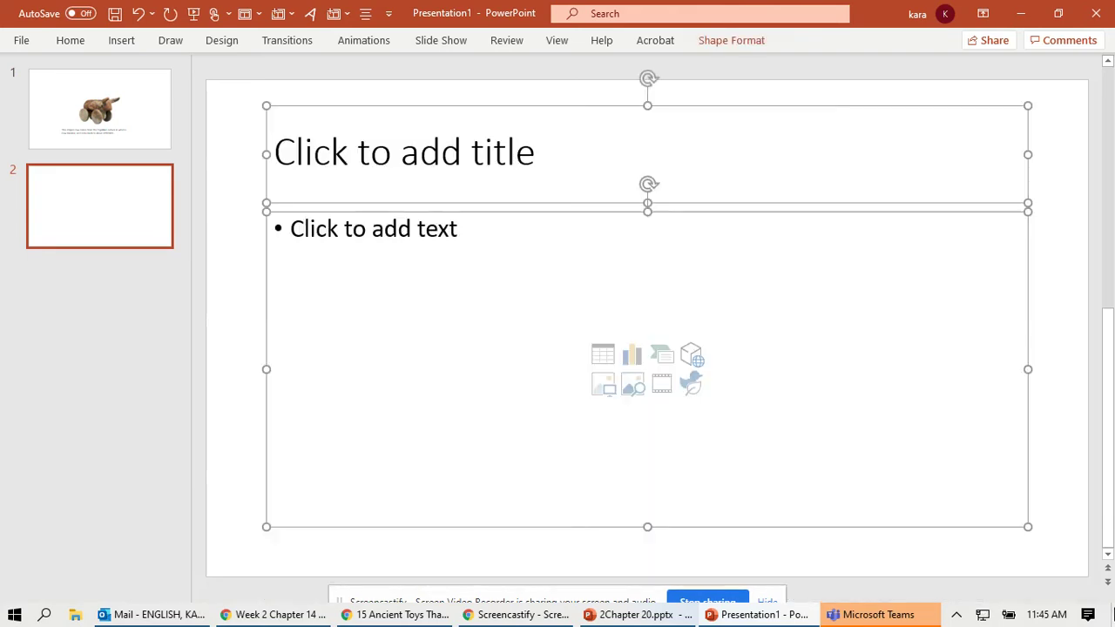
key("Delete")
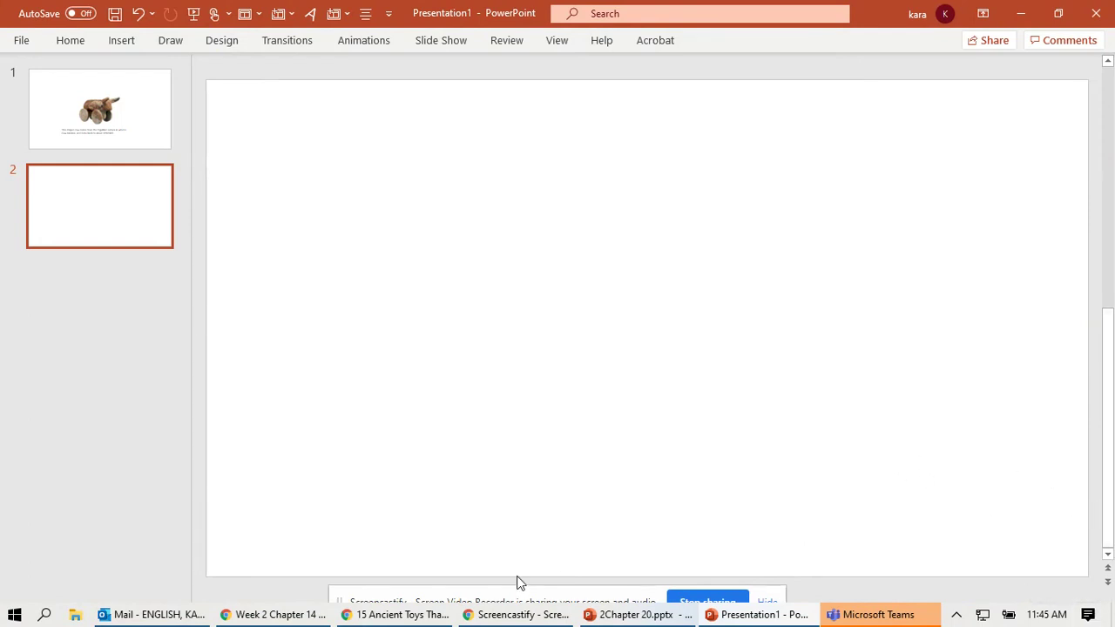
- Return to the LittleThings article, decline its notification request and copy the page's web address
left_click(428, 615)
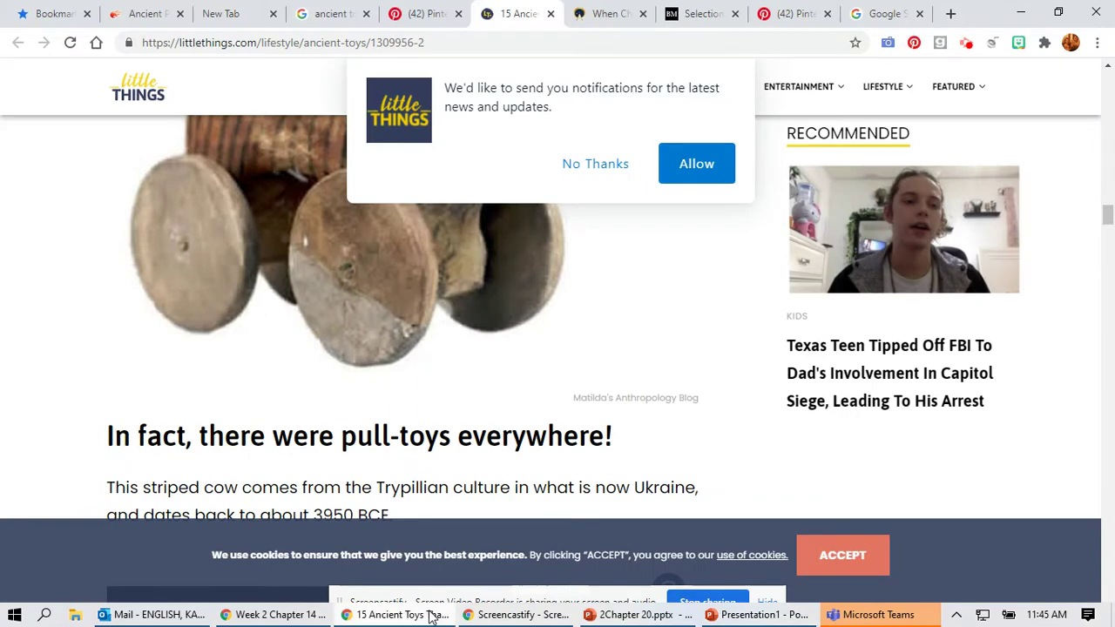
left_click(600, 165)
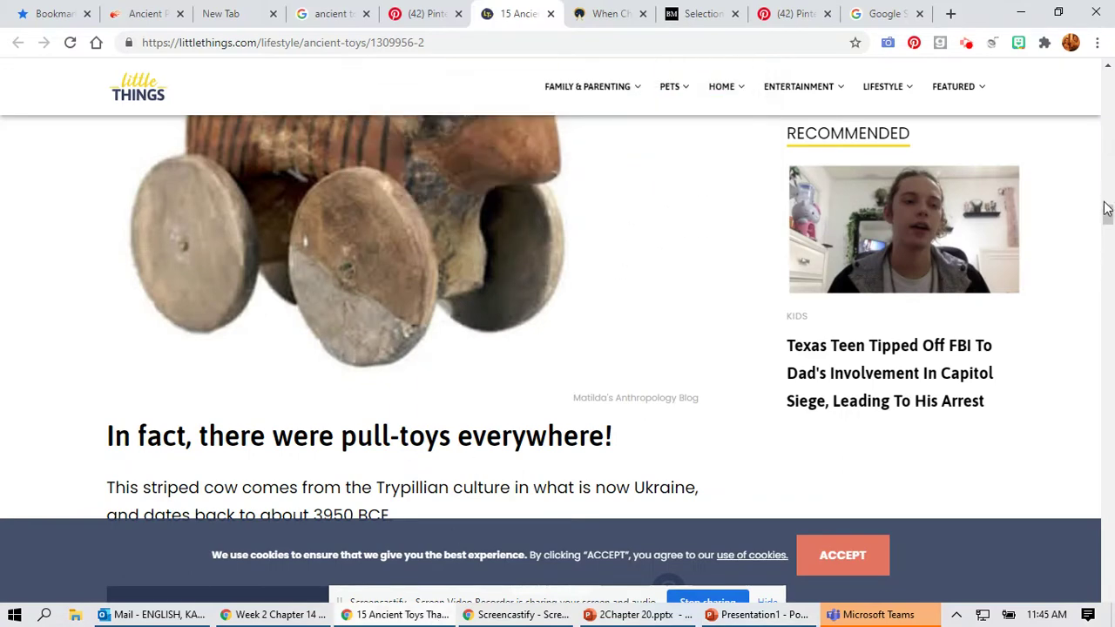
left_click_drag(1106, 214, 1109, 61)
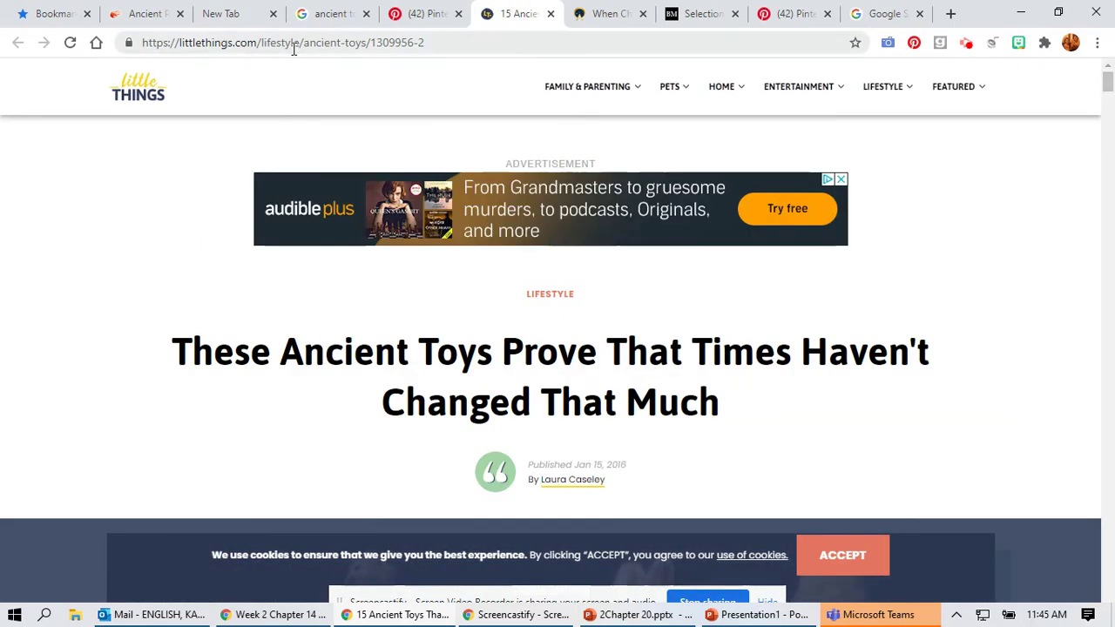
left_click(424, 42)
key("super+c")
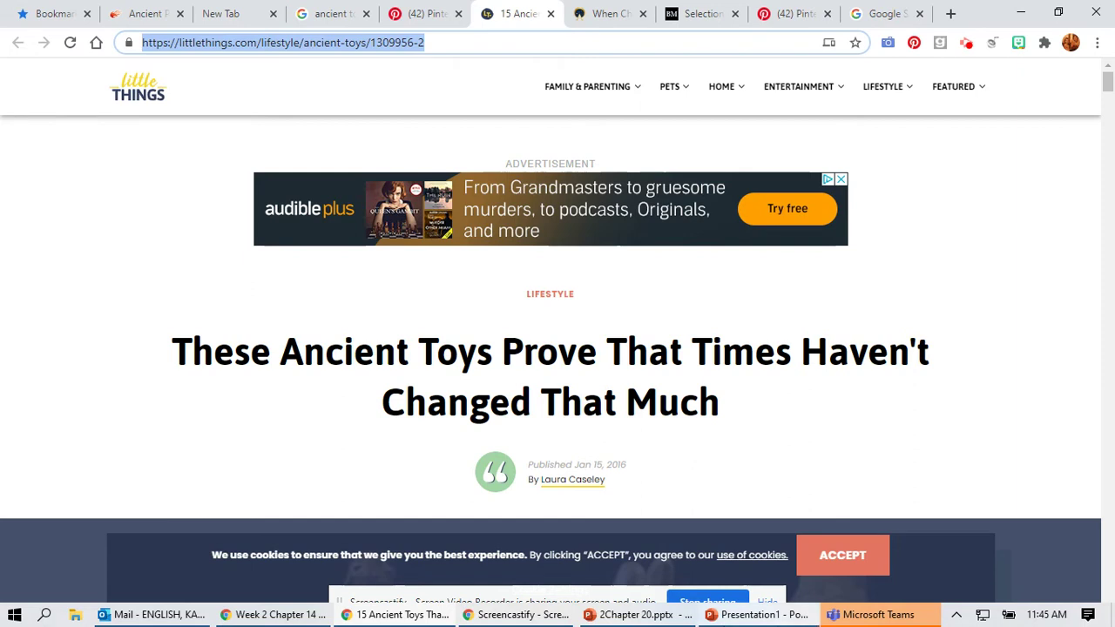
- Switch to the PowerPoint presentation and paste the article's address as plain text on the blank second slide
mouse_move(749, 614)
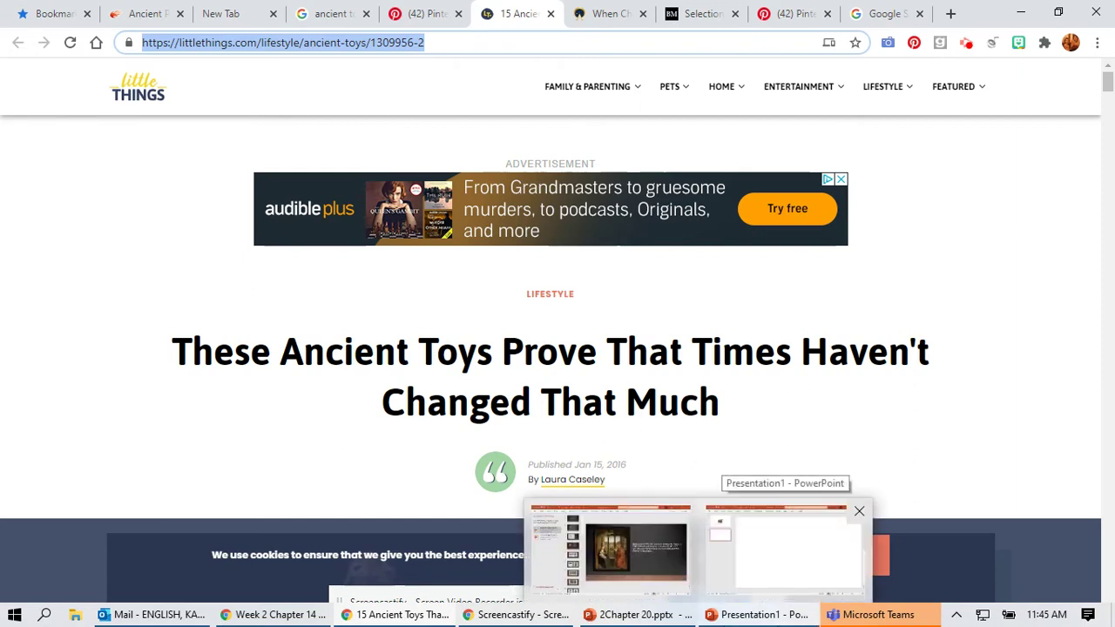
left_click(791, 614)
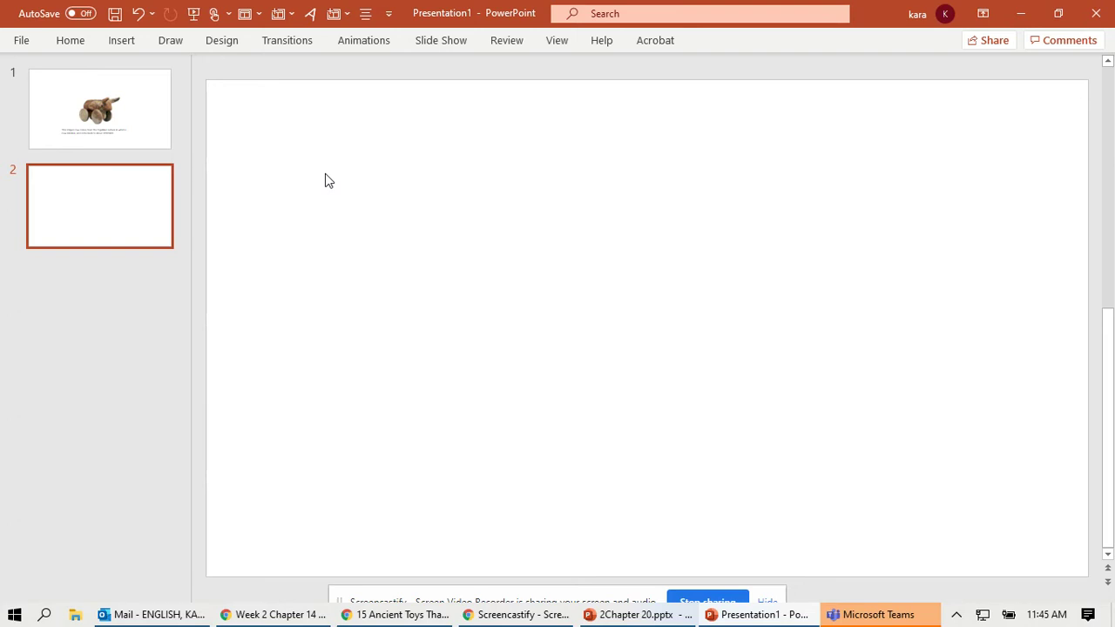
right_click(325, 177)
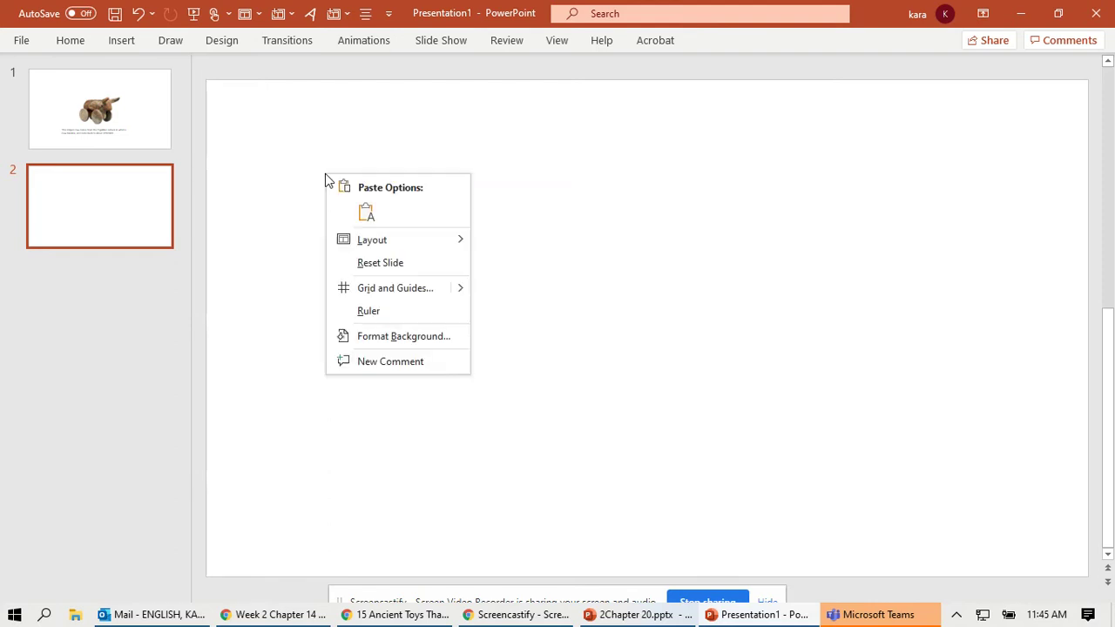
left_click(365, 214)
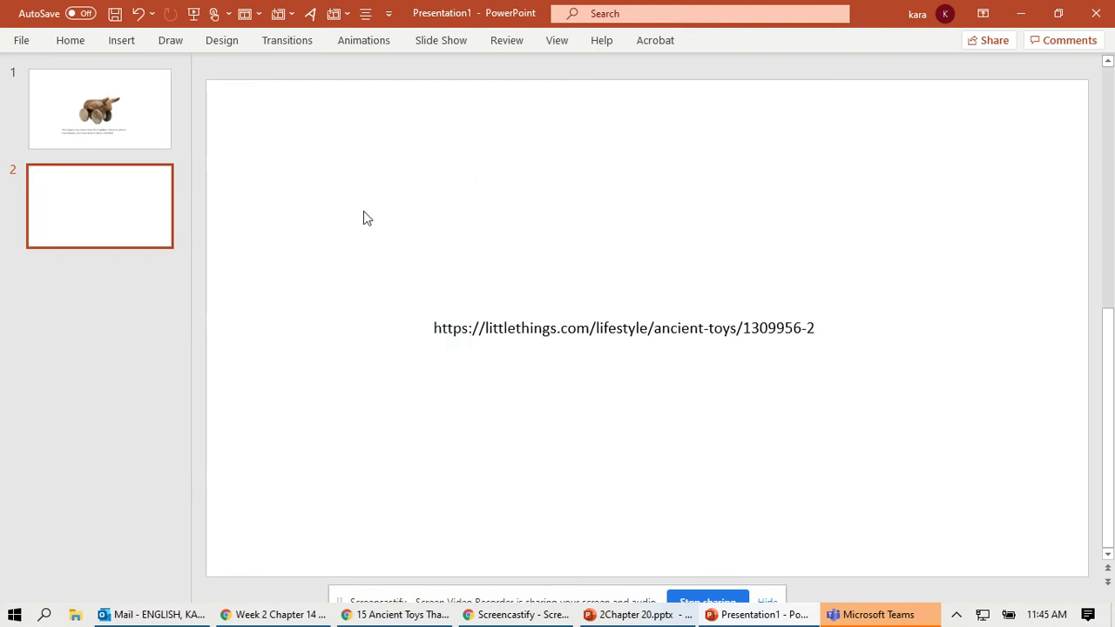
- Copy the headline "These Ancient Toys Prove That Times Haven't Changed That Much" from the LittleThings article and go back to the presentation
left_click(405, 615)
left_click_drag(168, 353, 761, 405)
key("super+c")
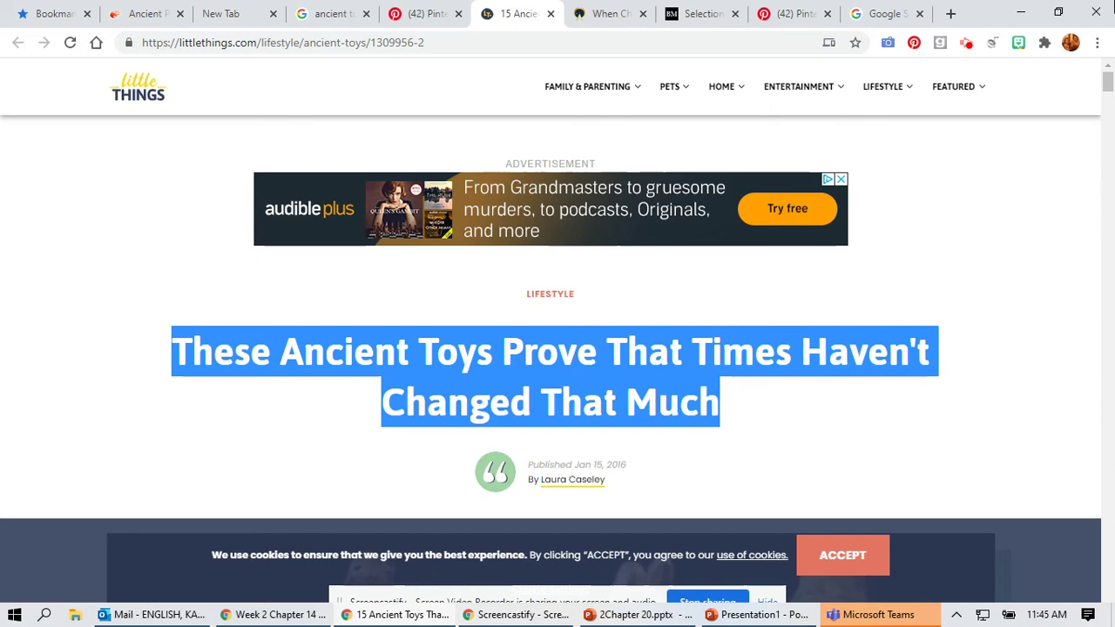
left_click(1018, 10)
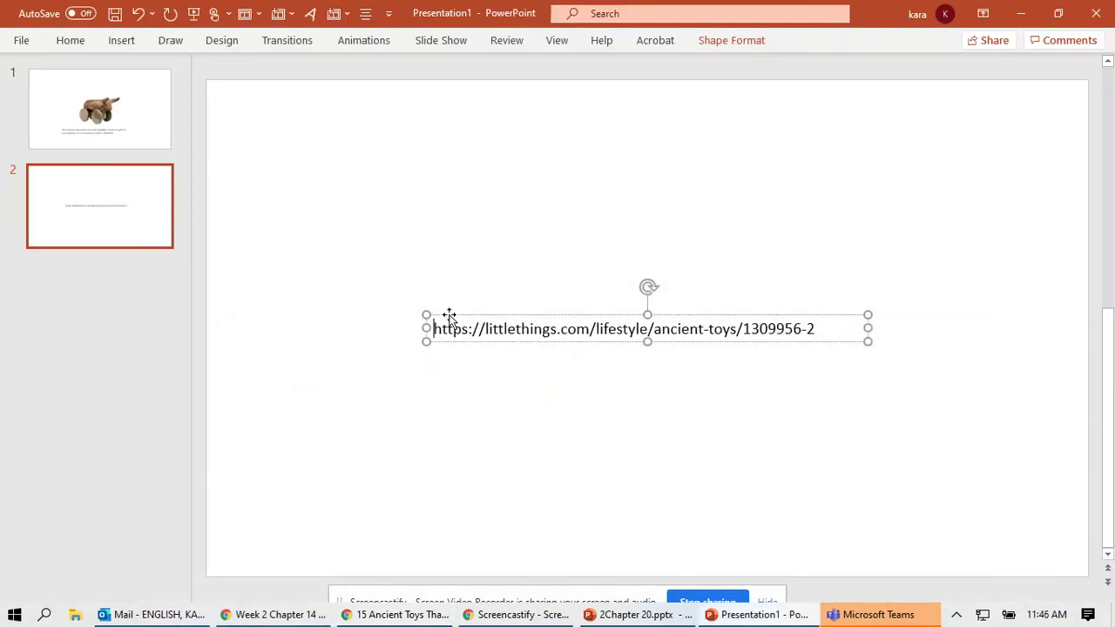
- Try pasting the headline as a separate text box with an extra line on the second slide, and undo it
left_click(417, 292)
right_click(417, 293)
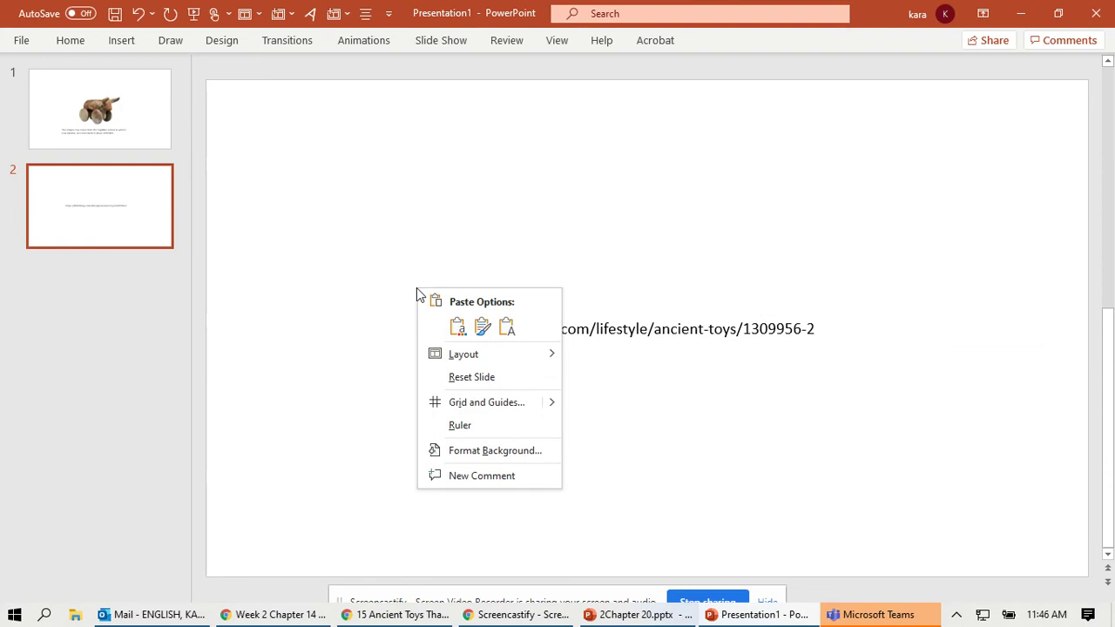
left_click(457, 327)
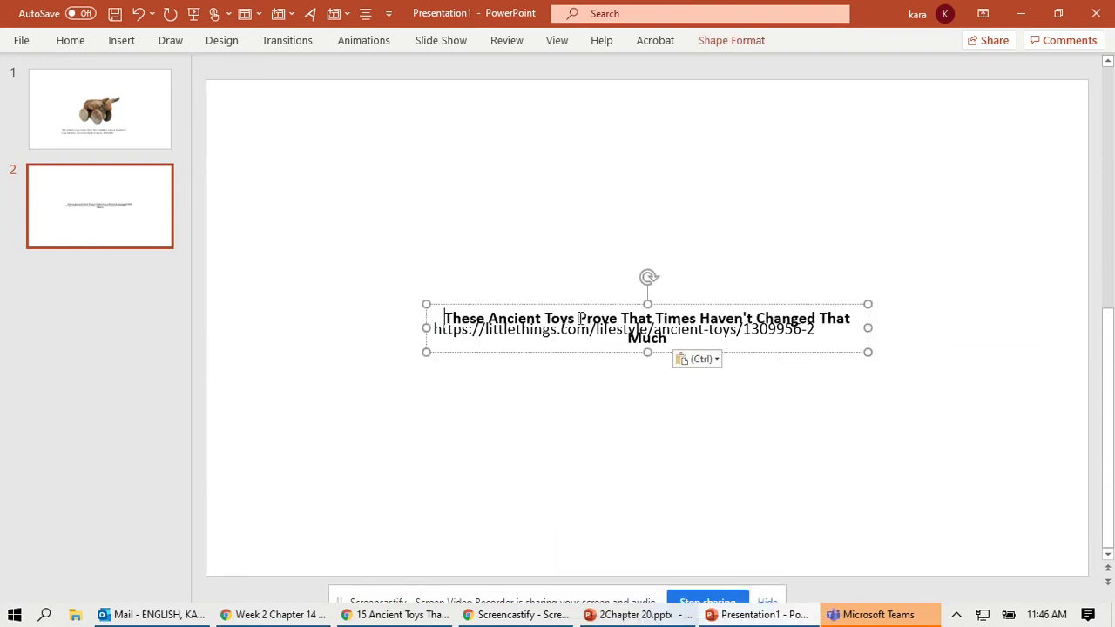
left_click(668, 340)
key("Return")
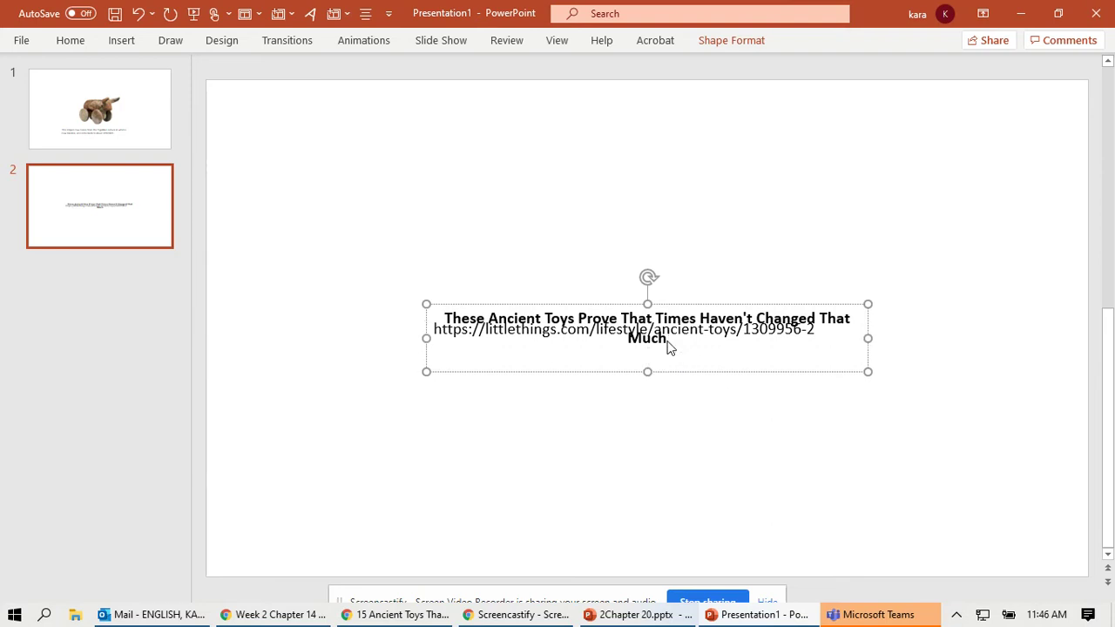
left_click(136, 15)
left_click(136, 15)
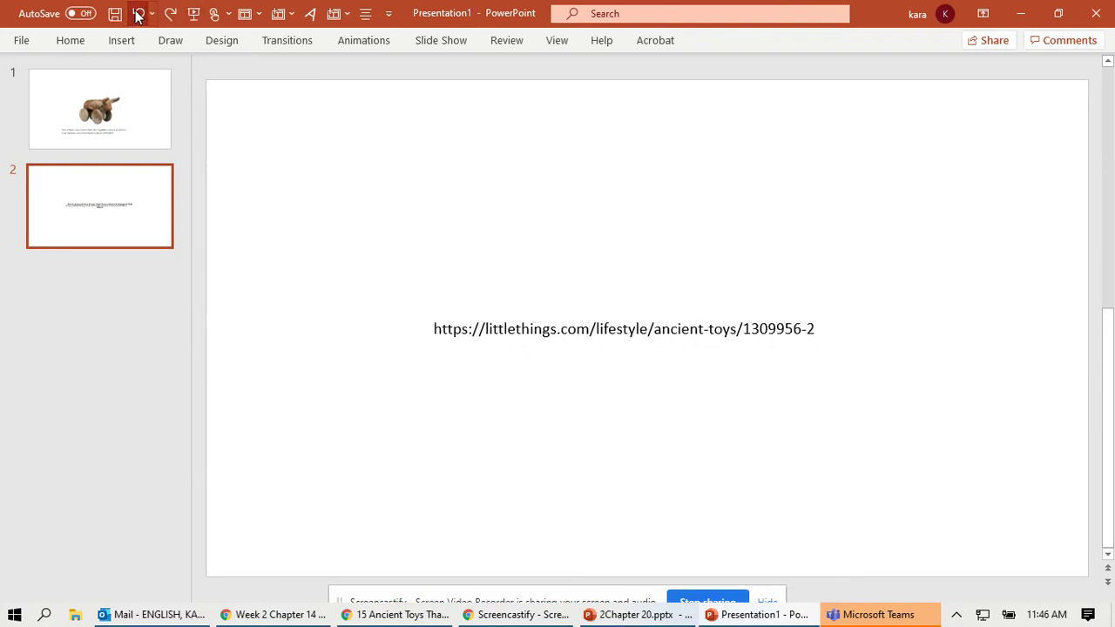
- Insert a line above the web address in its text box and paste the article headline there
left_click(434, 329)
key("Return")
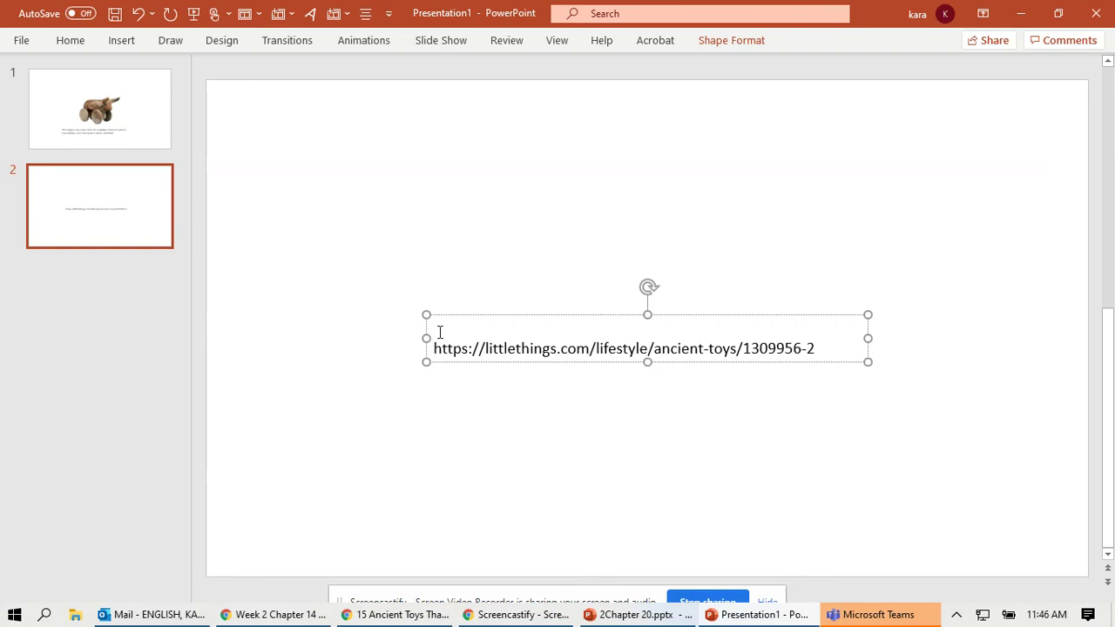
key("ctrl+v")
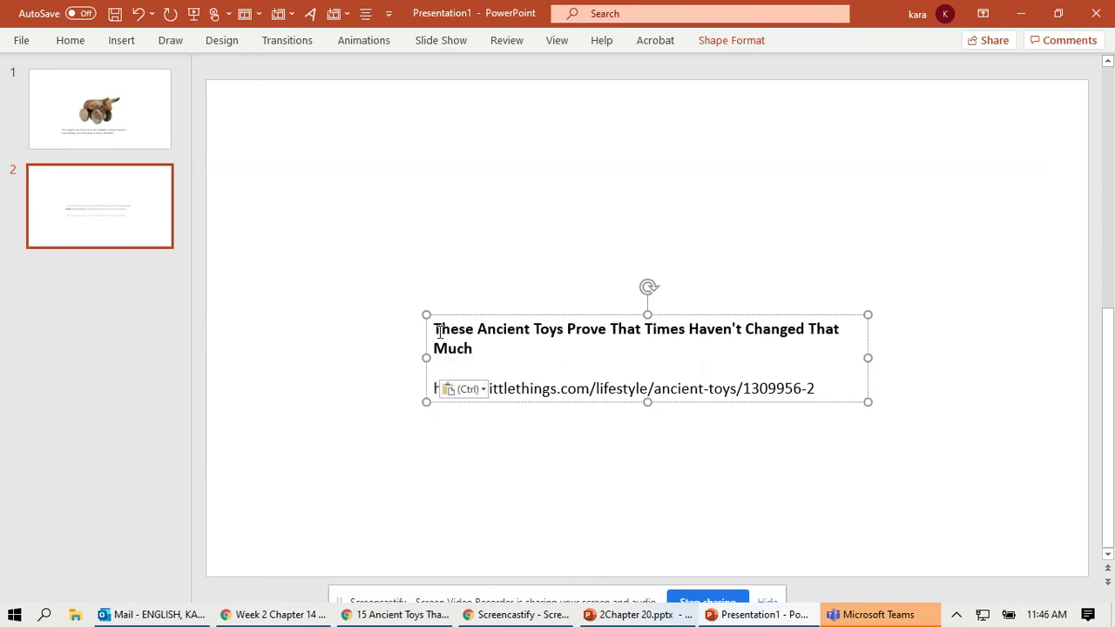
- Add the line "Striped pulltoy." below the web address in the source text box
left_click(837, 387)
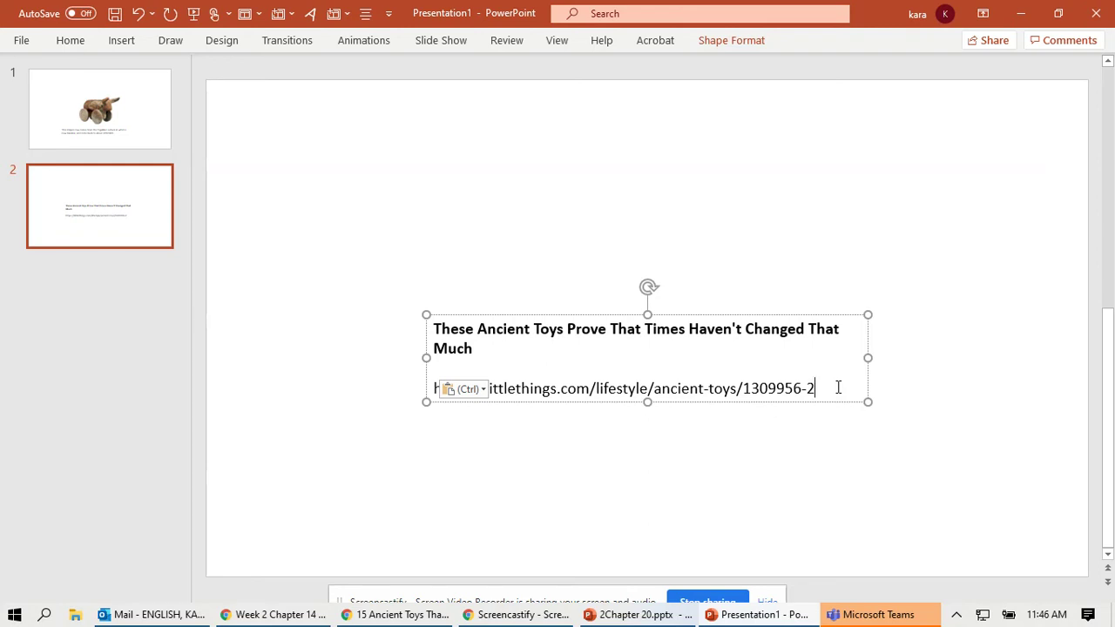
key("Return")
type("s/1309956-2 Striped")
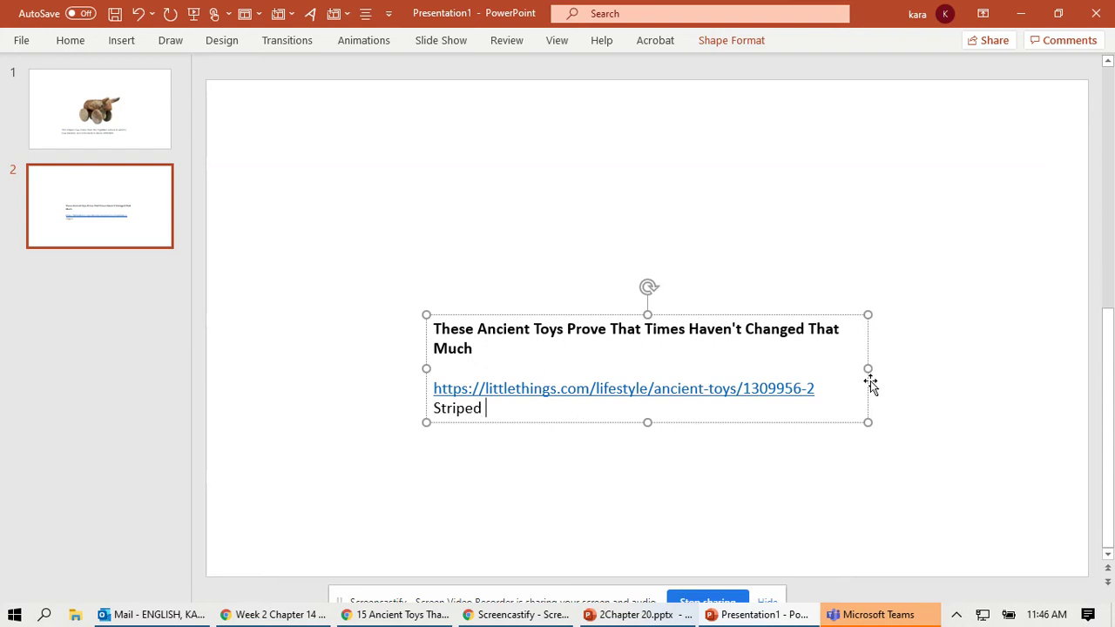
type(" pulltoy.")
left_click(415, 342)
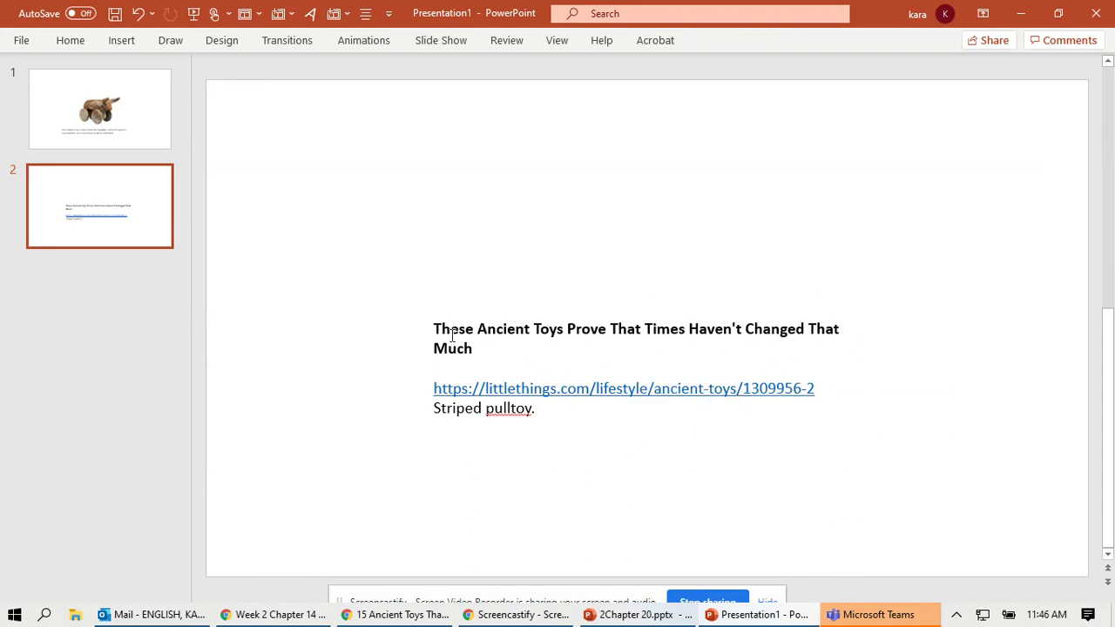
double_click(452, 335)
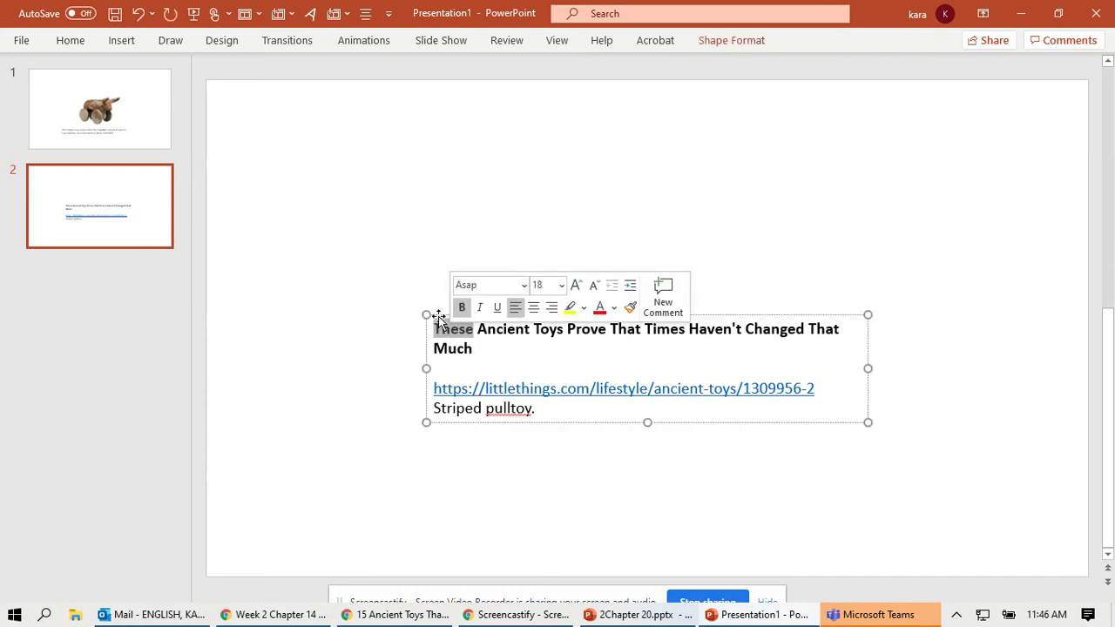
left_click_drag(435, 315, 323, 130)
right_click(374, 314)
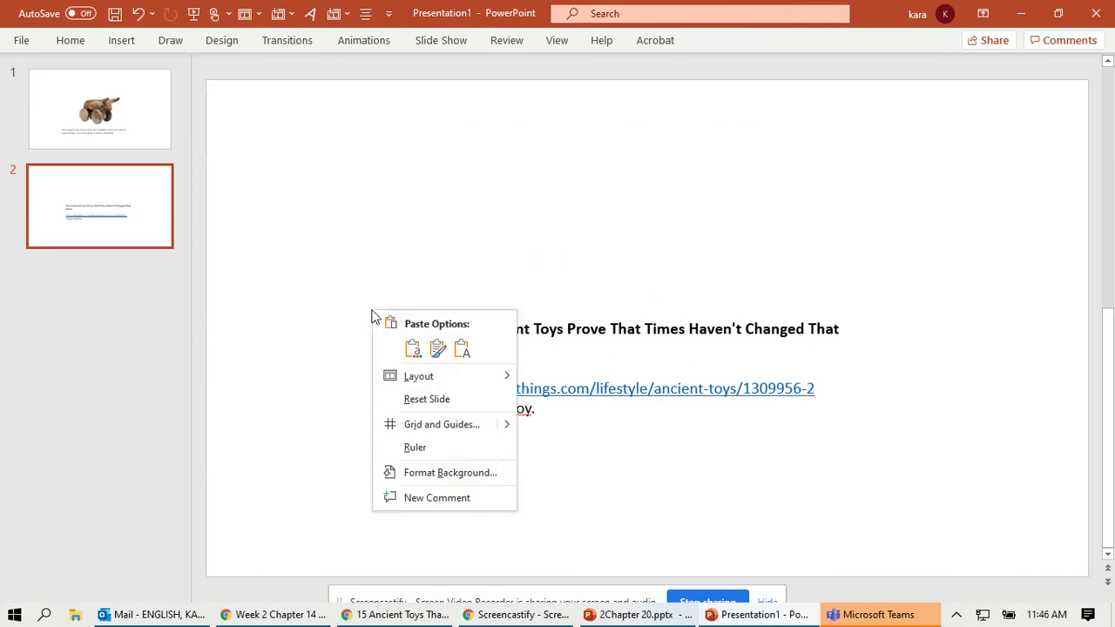
left_click(433, 252)
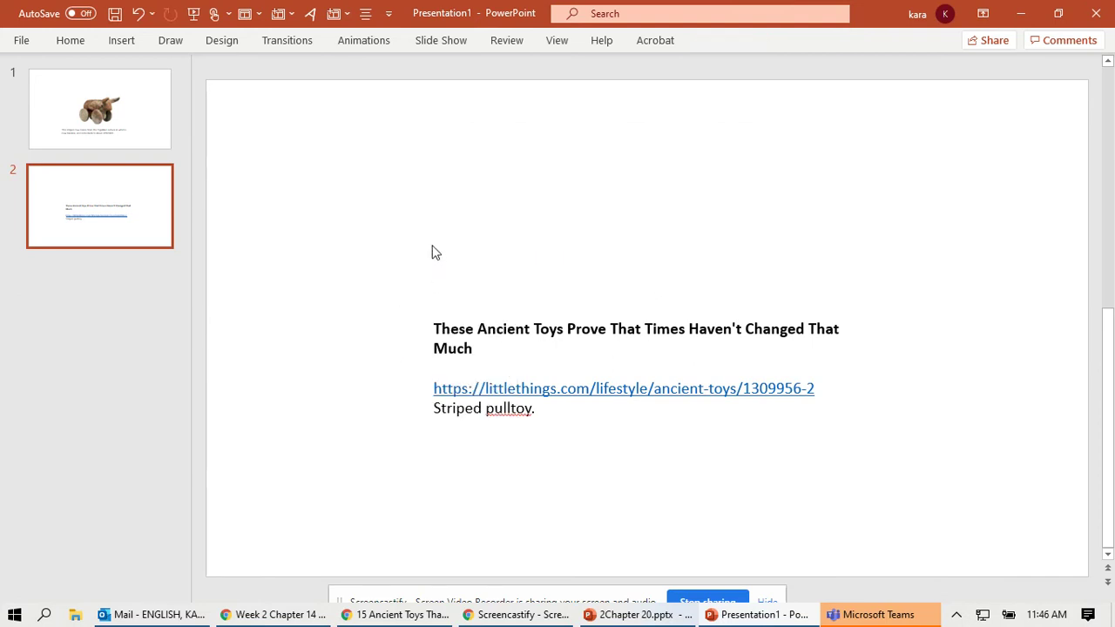
- Remove the blank line between the headline and the web address in the source text box
left_click(470, 369)
right_click(470, 372)
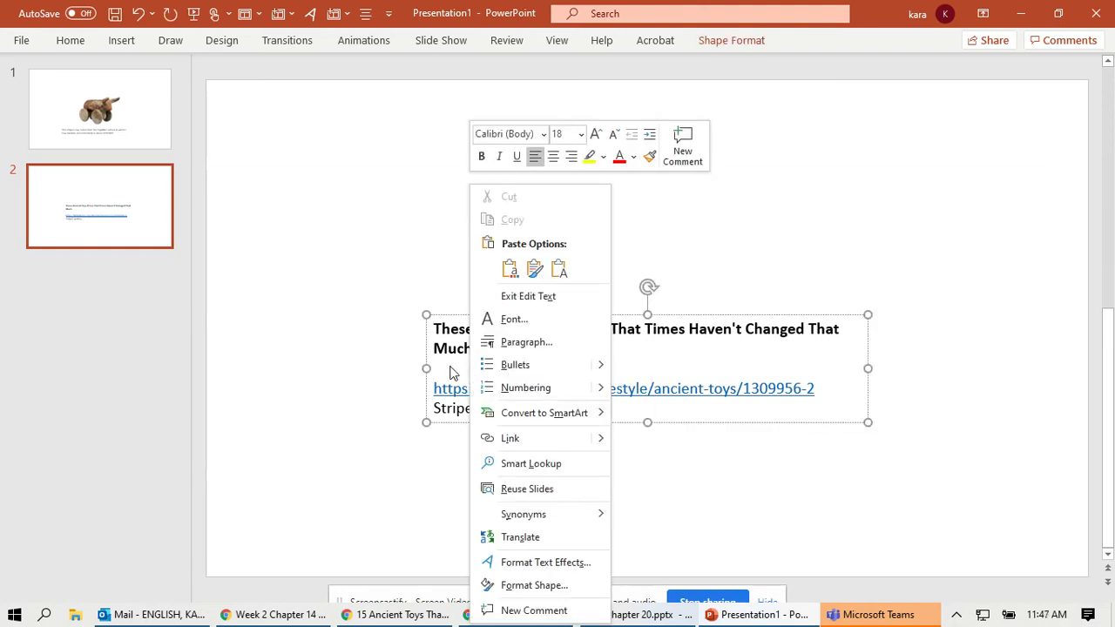
left_click(444, 368)
key("BackSpace")
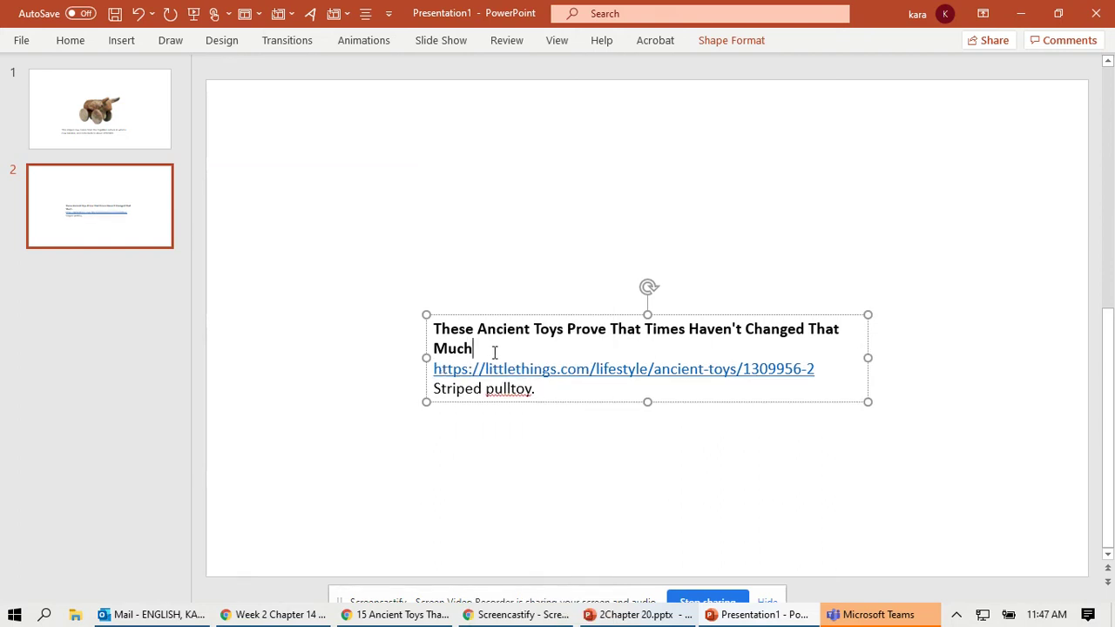
mouse_move(383, 614)
left_click(610, 47)
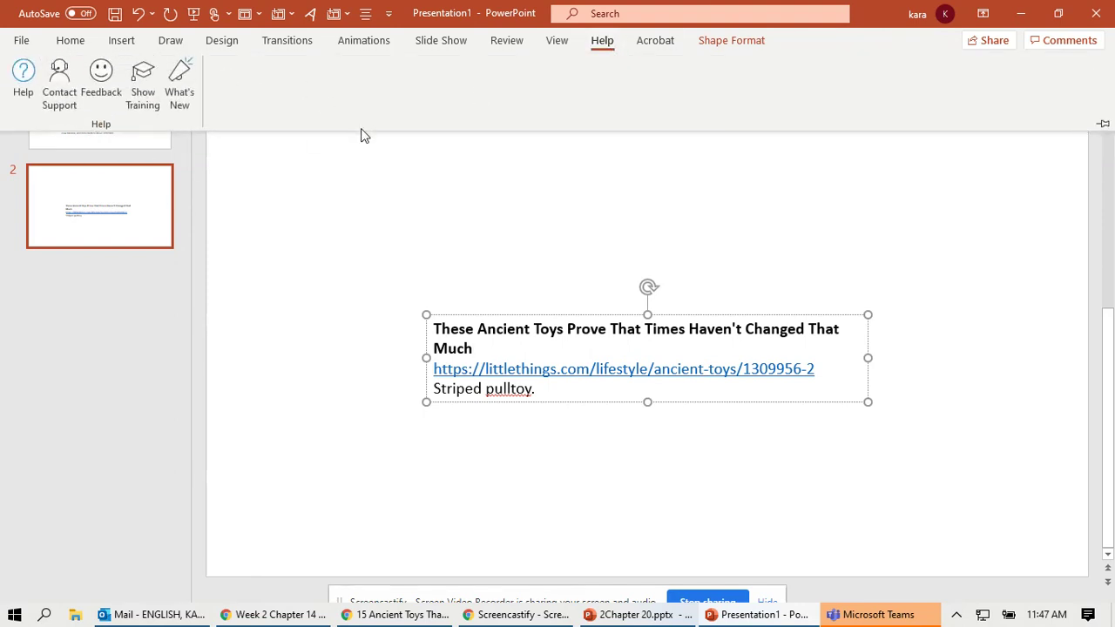
left_click(409, 172)
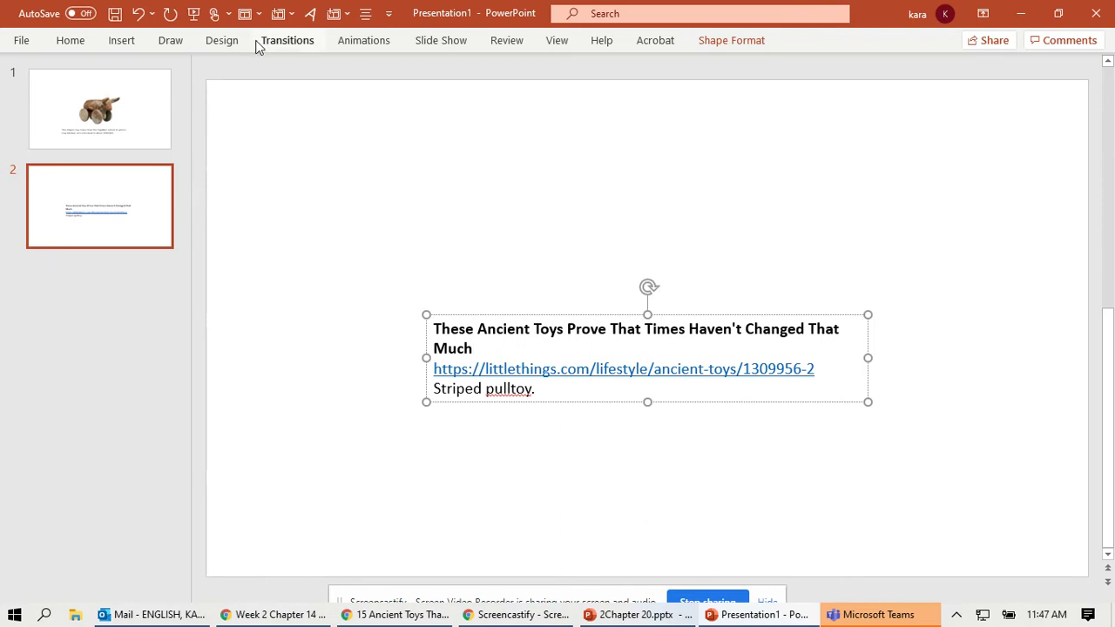
left_click(431, 49)
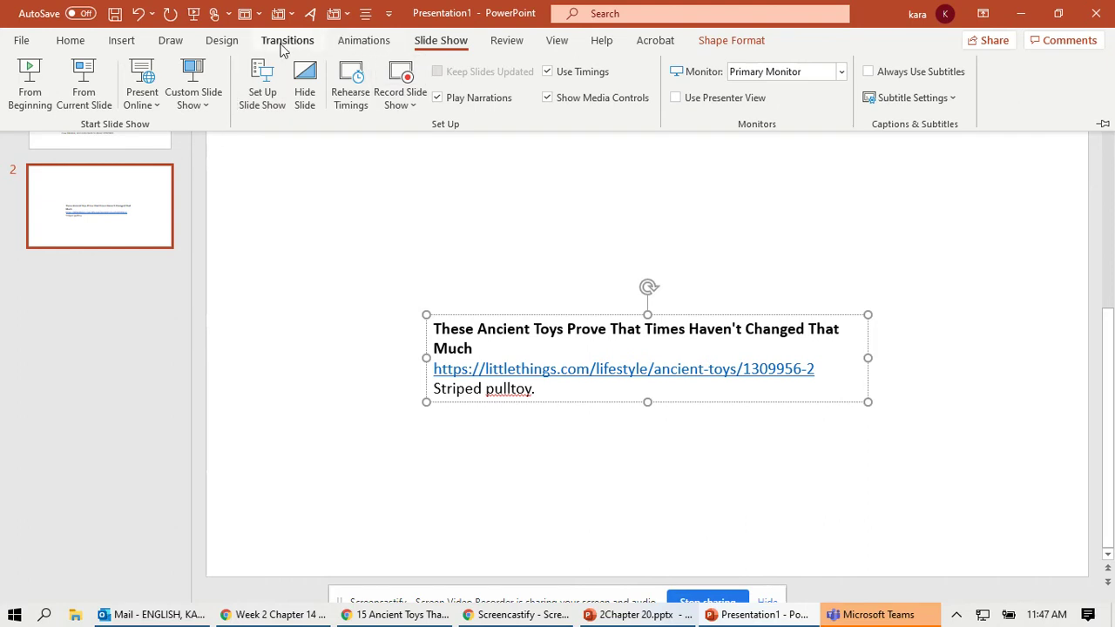
left_click(505, 41)
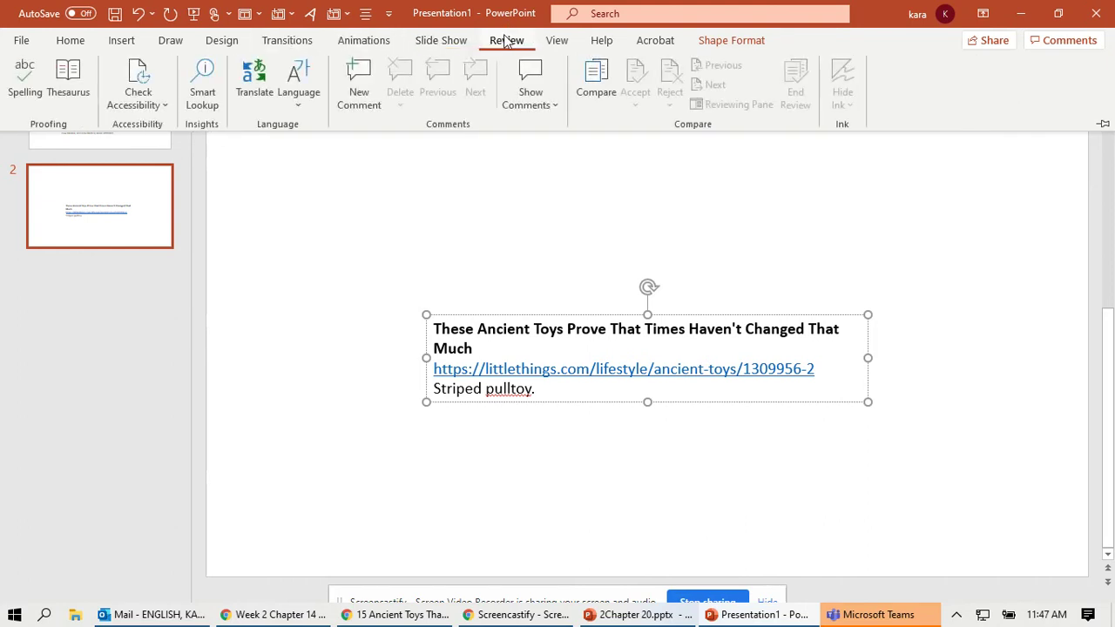
left_click(464, 41)
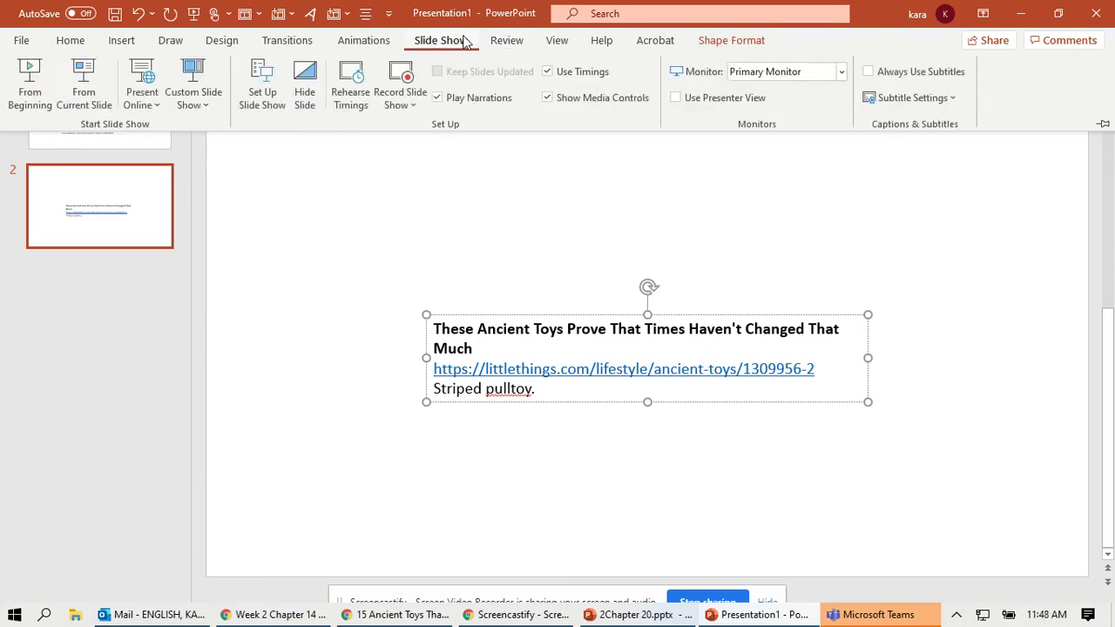
left_click(382, 42)
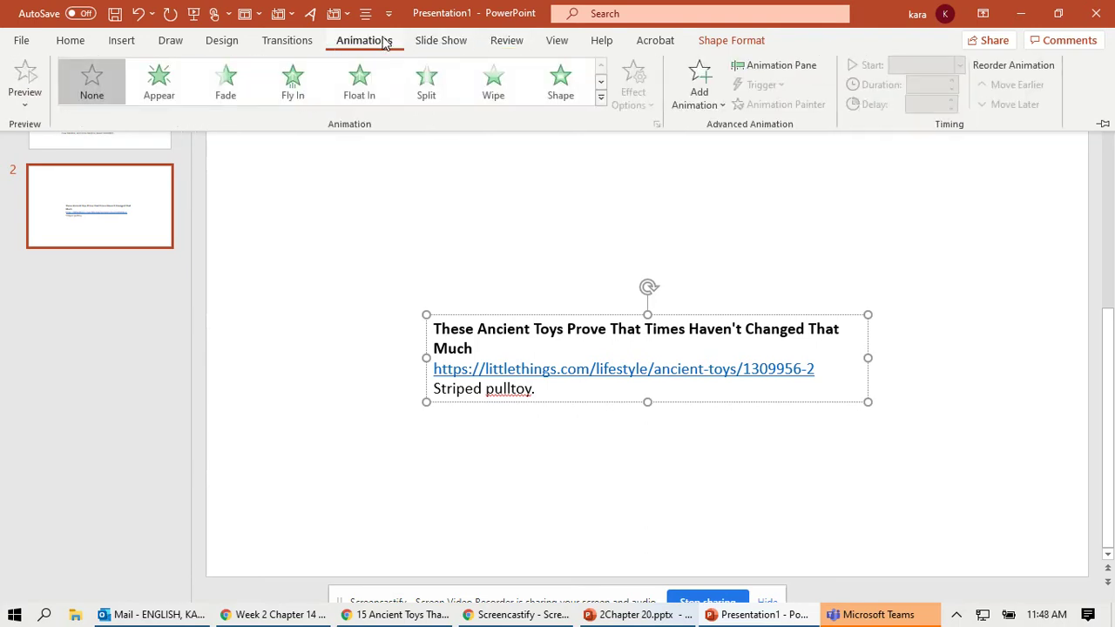
left_click(303, 45)
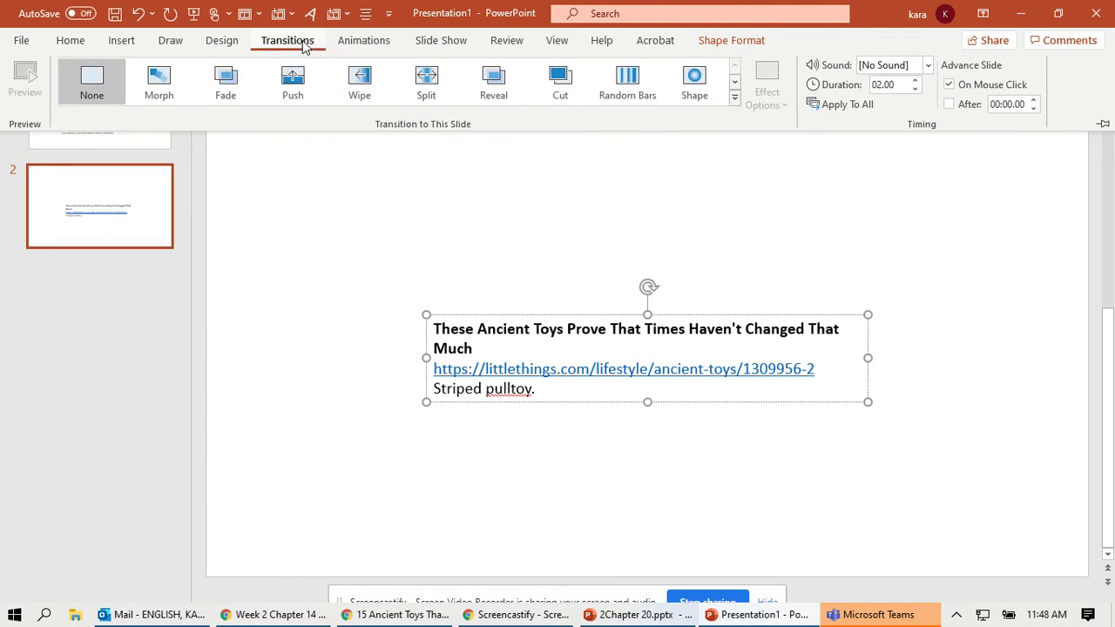
left_click(225, 45)
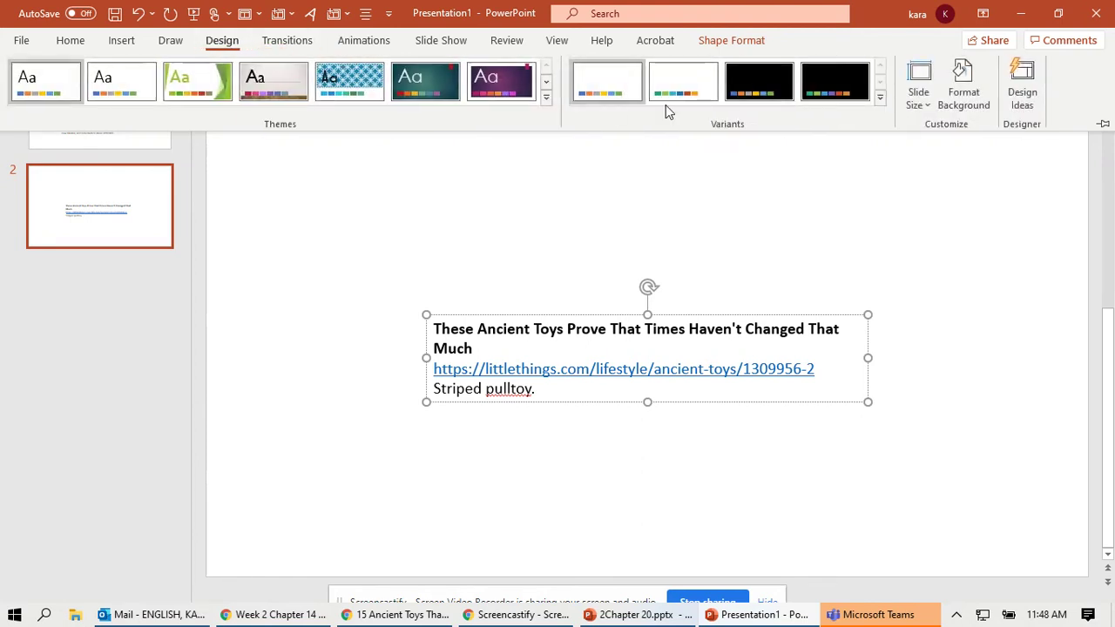
left_click(567, 44)
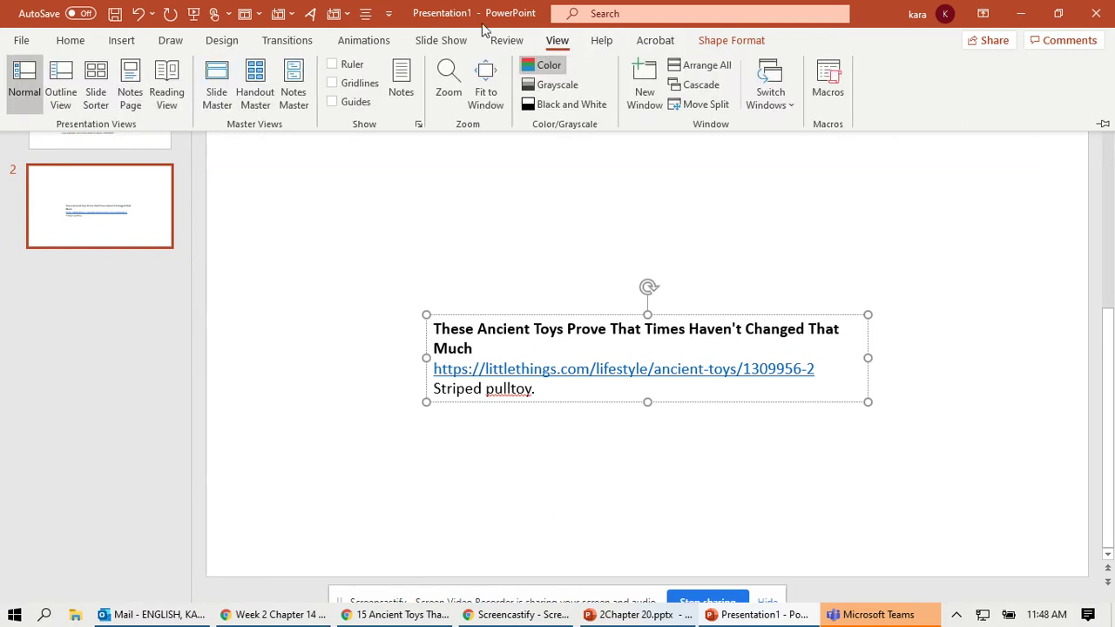
- Look at the options for inserting audio into the presentation, without adding any
left_click(124, 44)
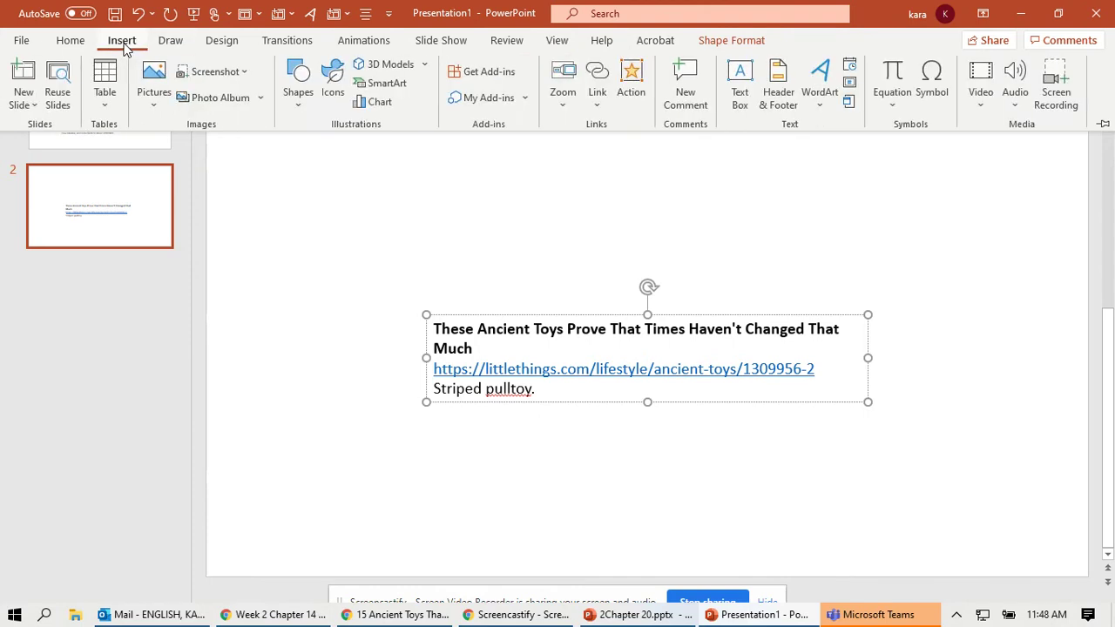
left_click(1012, 73)
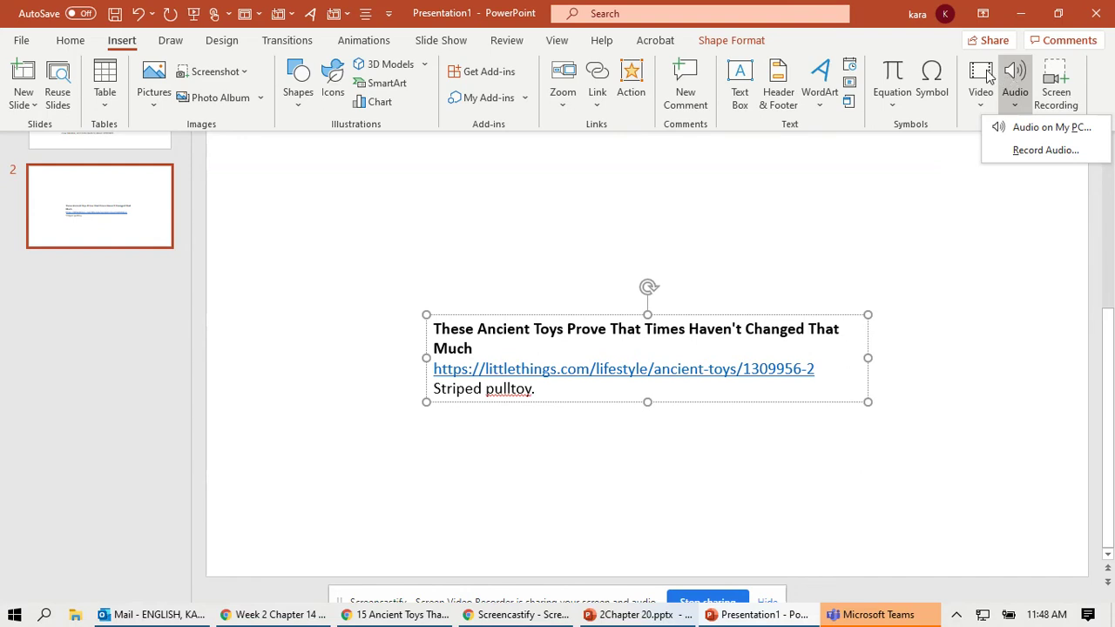
left_click(864, 262)
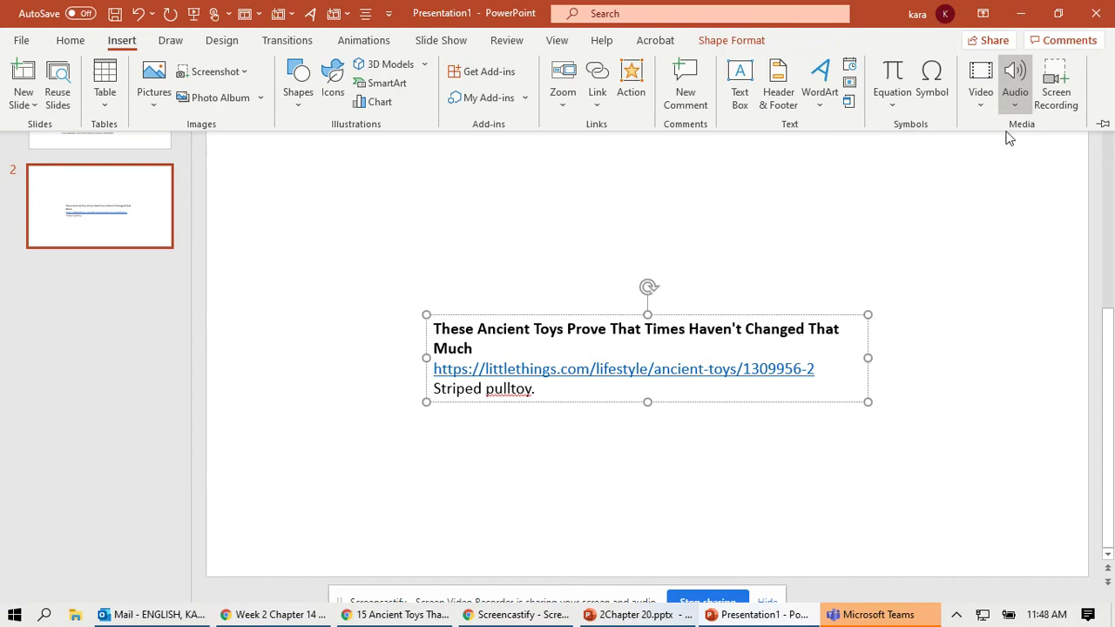
- Switch to Chrome and open youtube.com in a new tab
left_click(1020, 13)
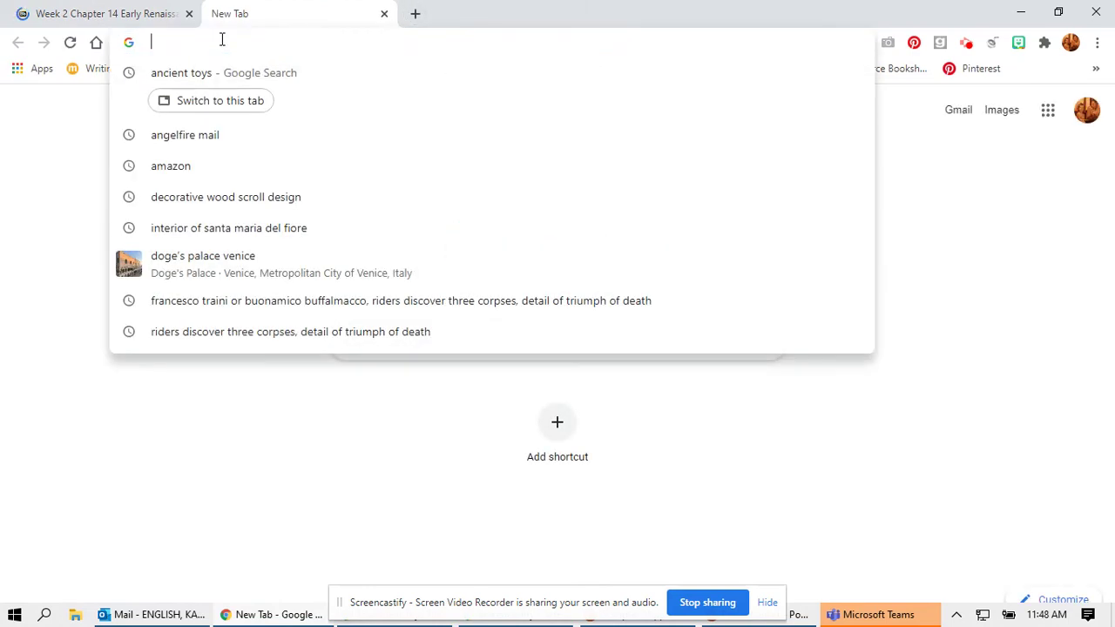
type("youtube.com")
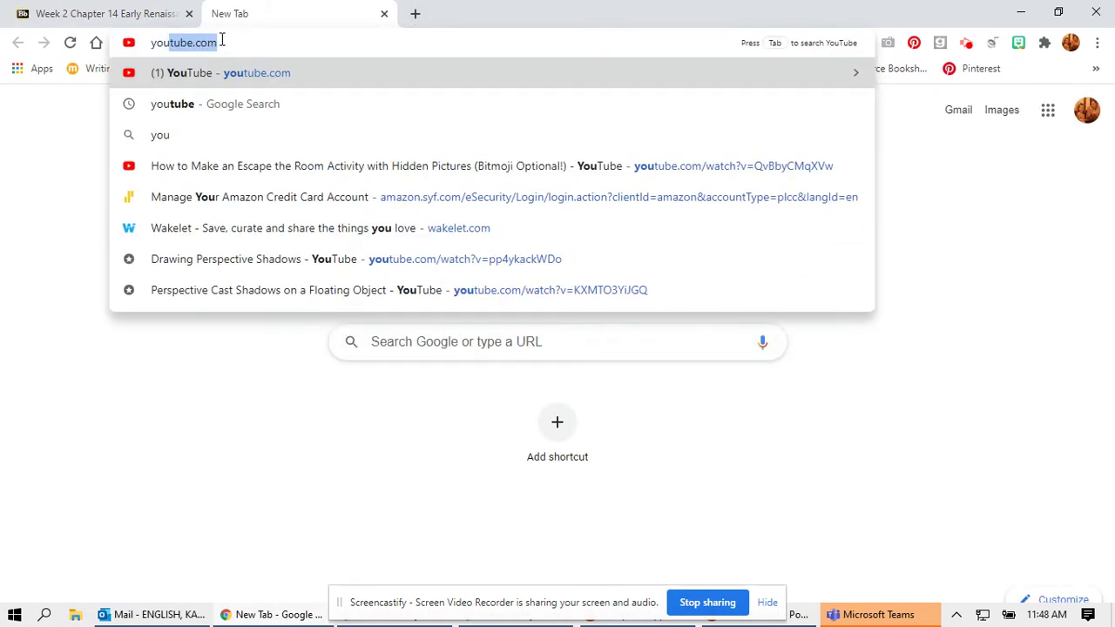
key("Right")
key("Return")
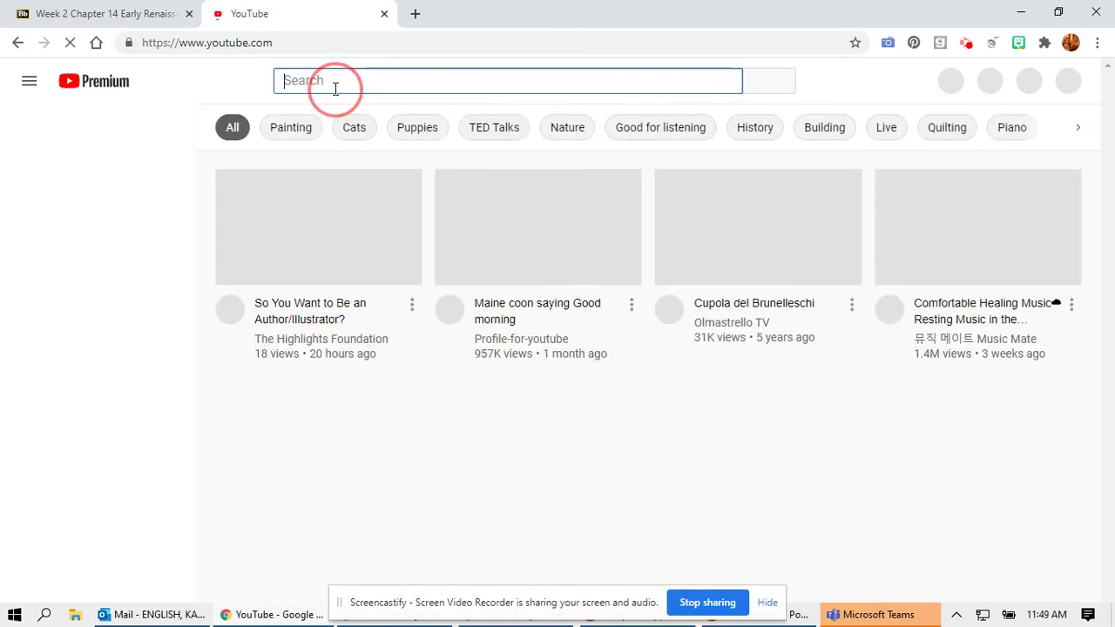
- Search YouTube for "renaissance music" using the suggested query
type("re")
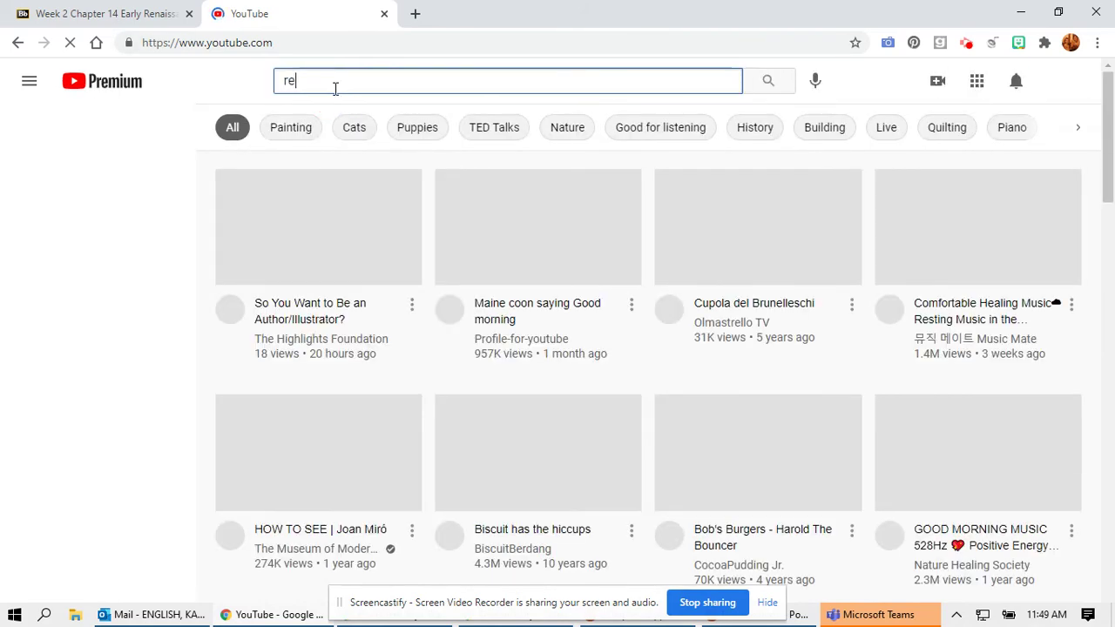
type("na")
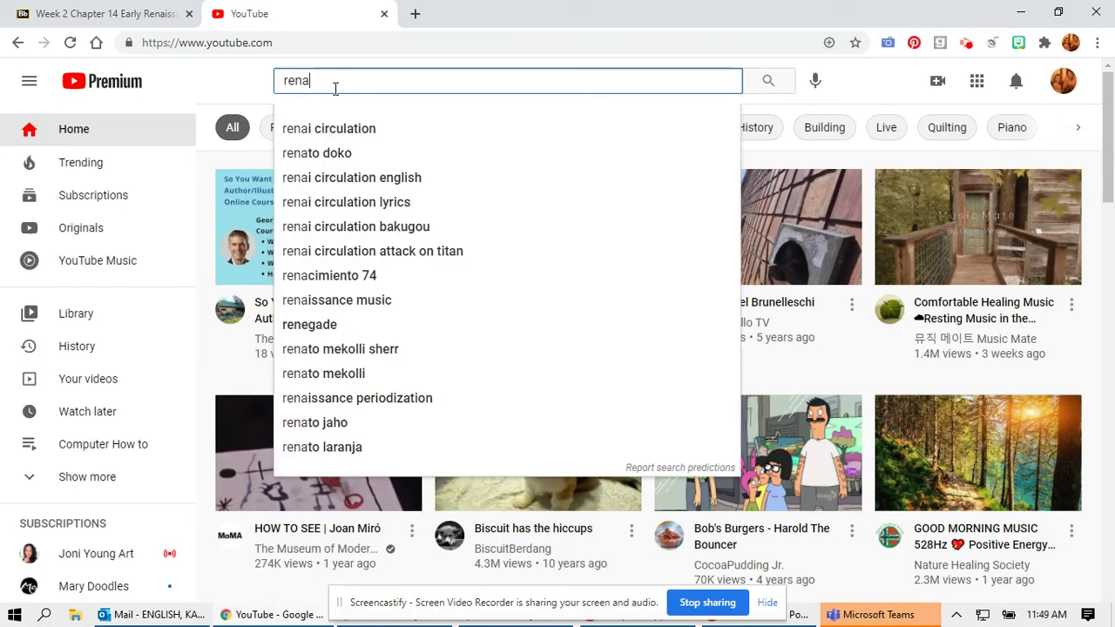
key("BackSpace")
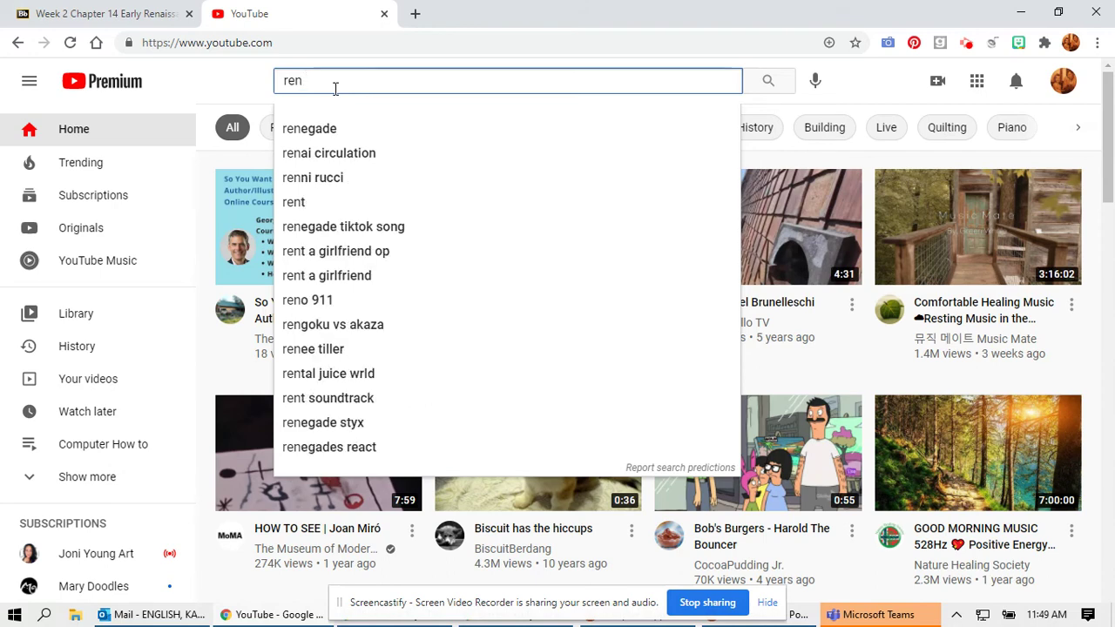
type("nisa")
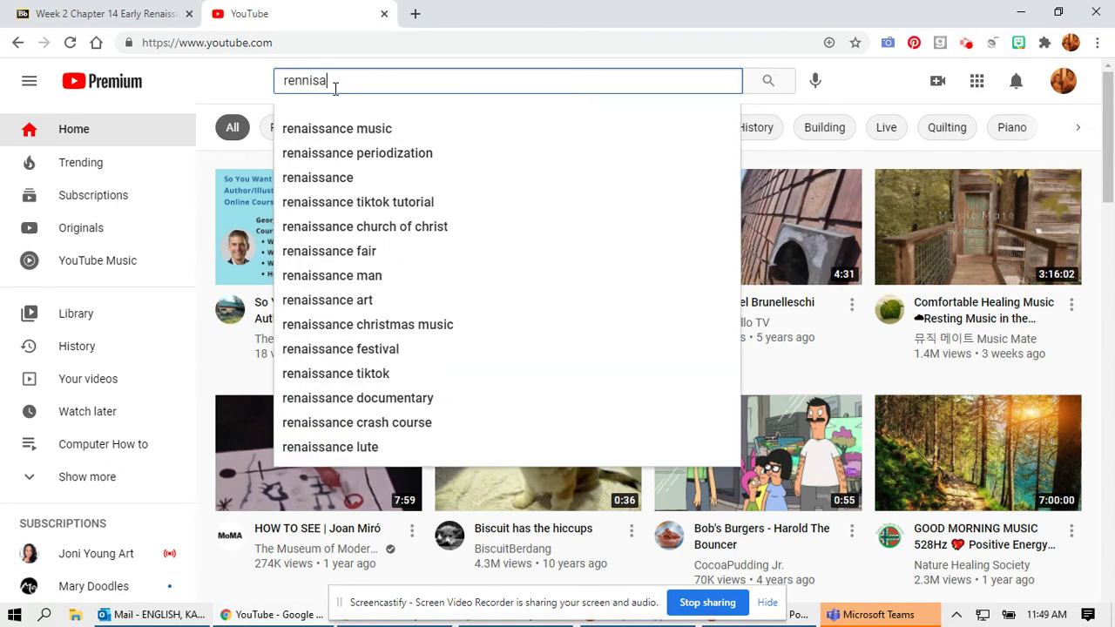
left_click(369, 128)
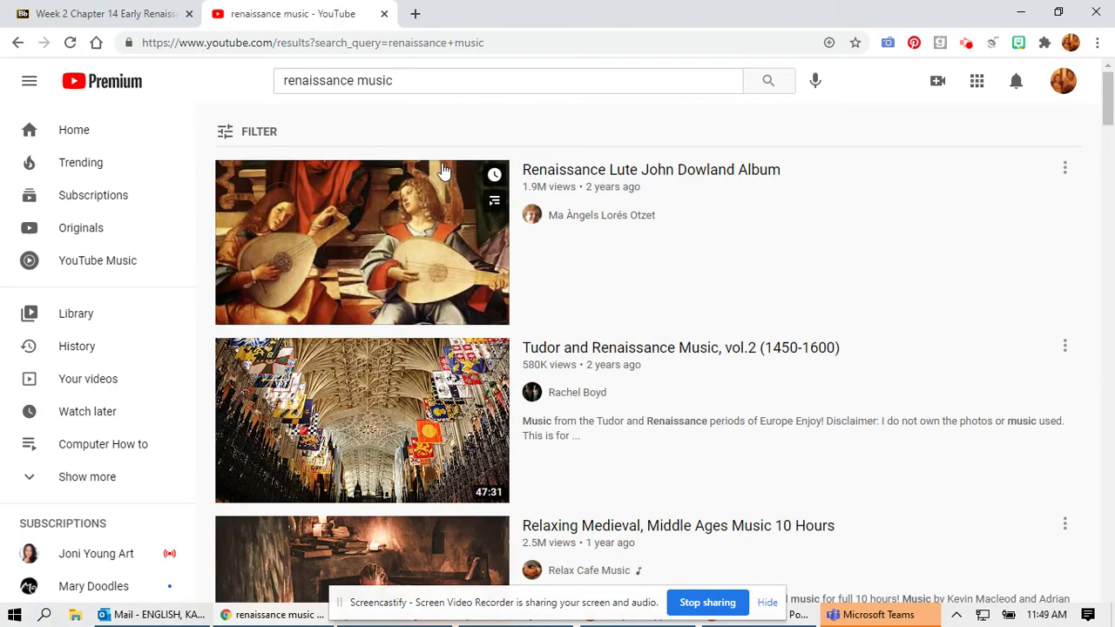
- Open the video "Renaissance Lute John Dowland Album" and copy its share link
left_click(309, 296)
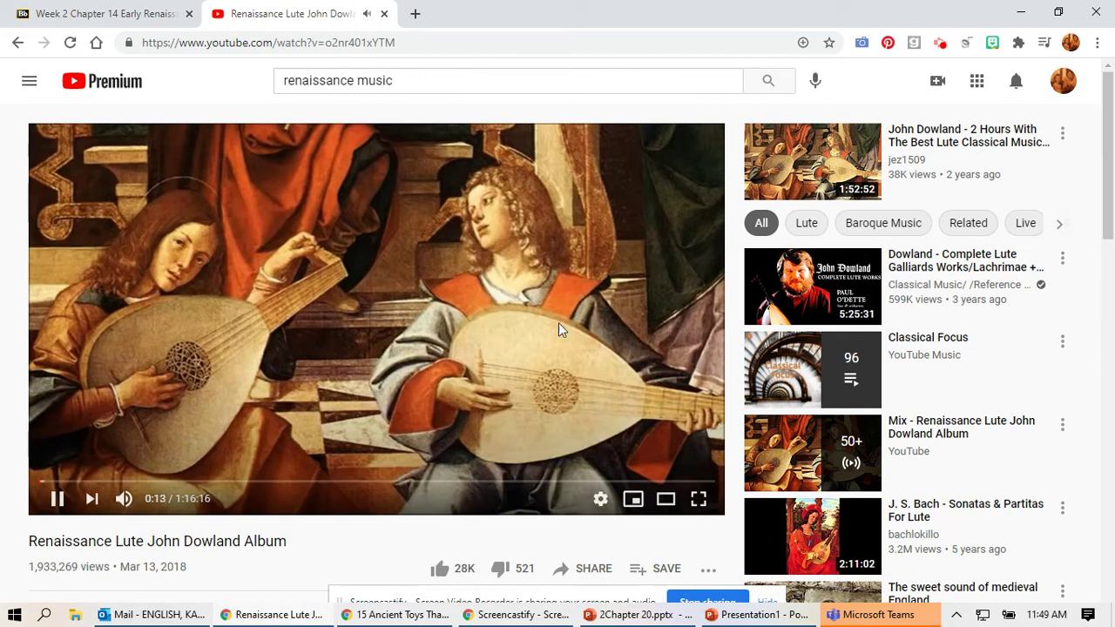
mouse_move(1109, 156)
left_mouse_down()
mouse_move(1112, 201)
mouse_move(1112, 131)
mouse_move(1110, 156)
left_mouse_up()
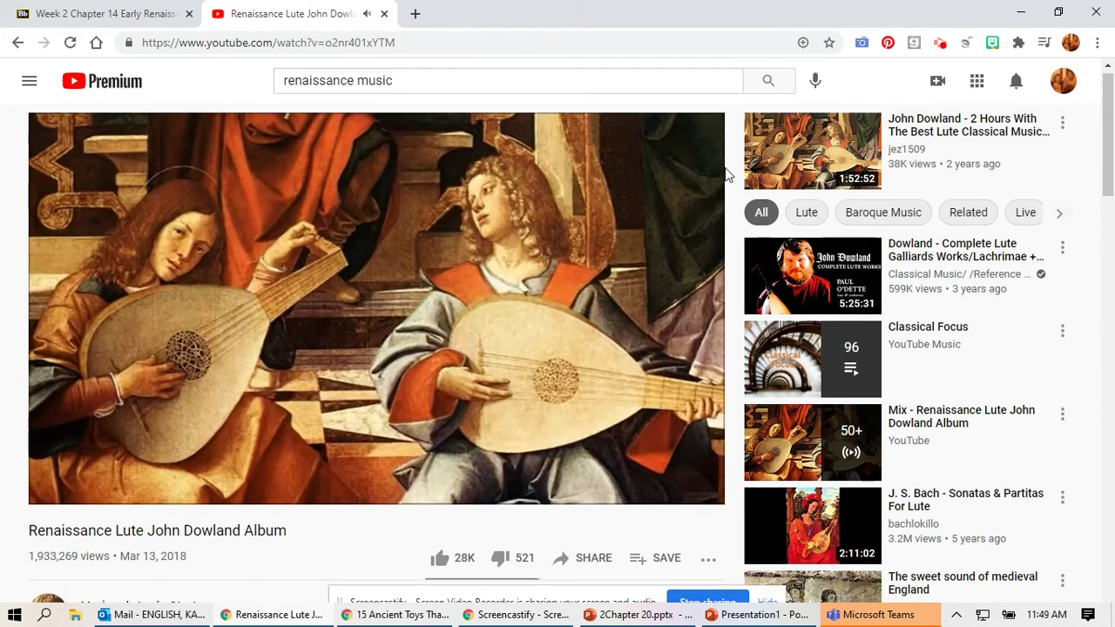
mouse_move(669, 235)
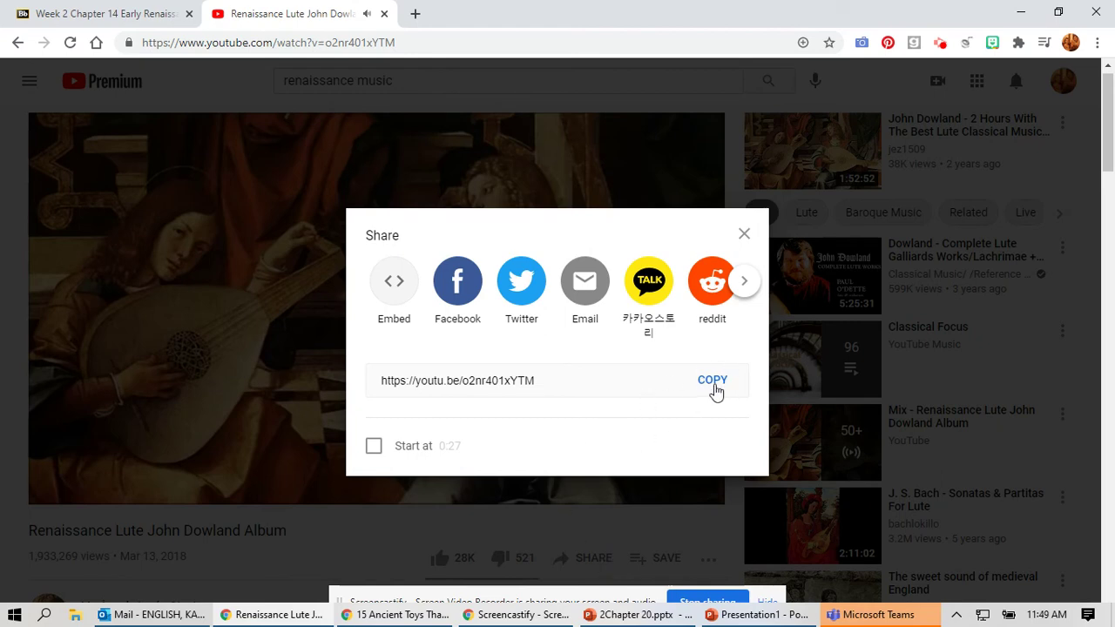
left_click(712, 383)
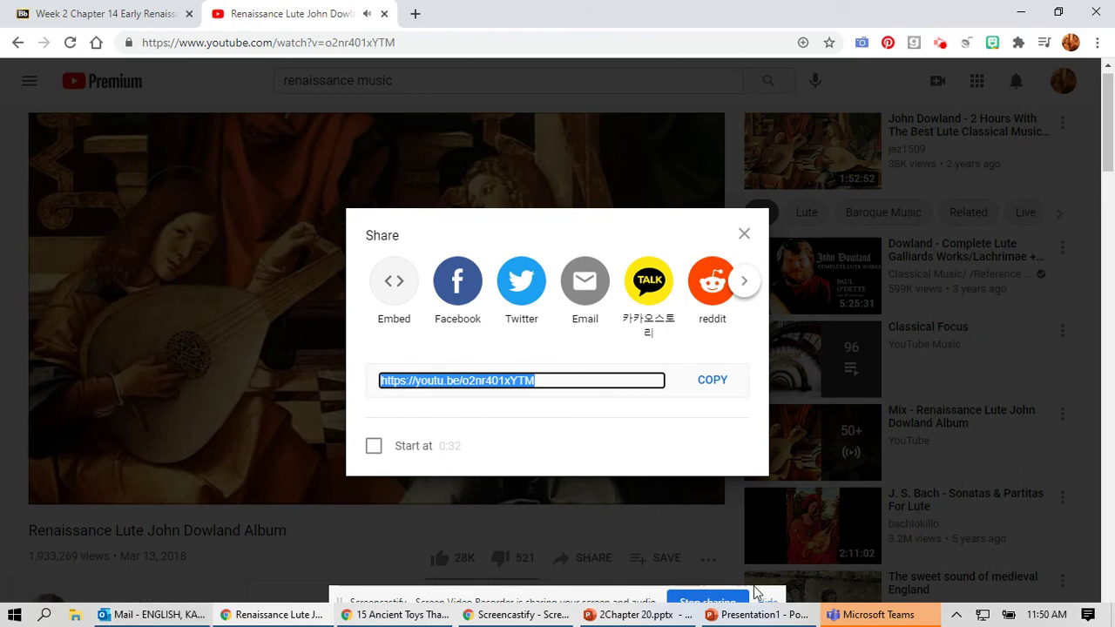
left_click(781, 615)
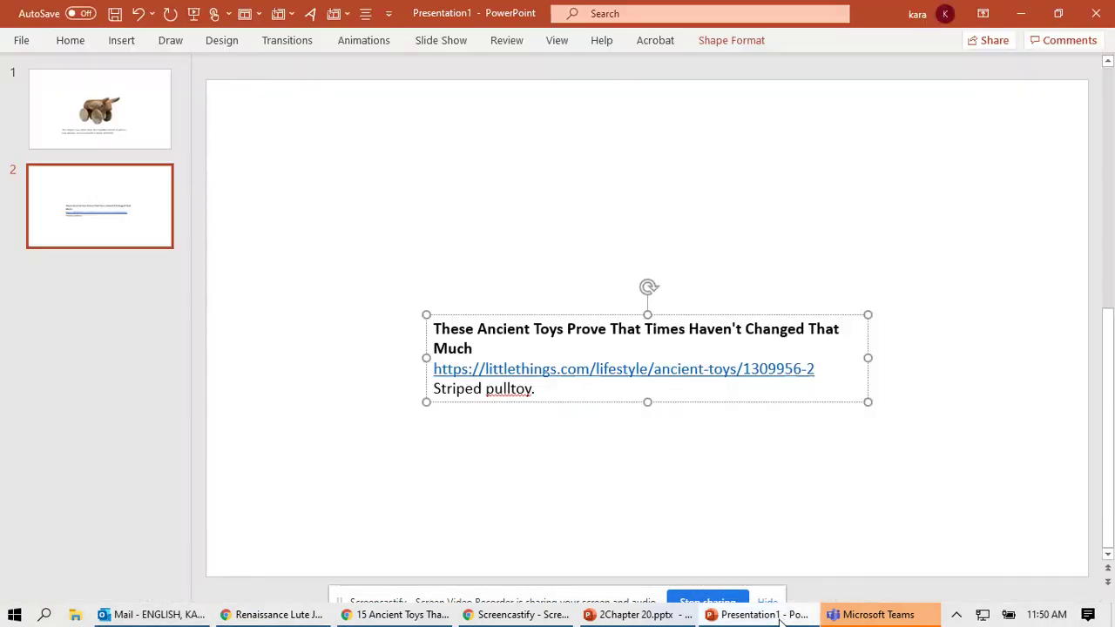
left_click(781, 614)
left_click(781, 614)
left_click(732, 552)
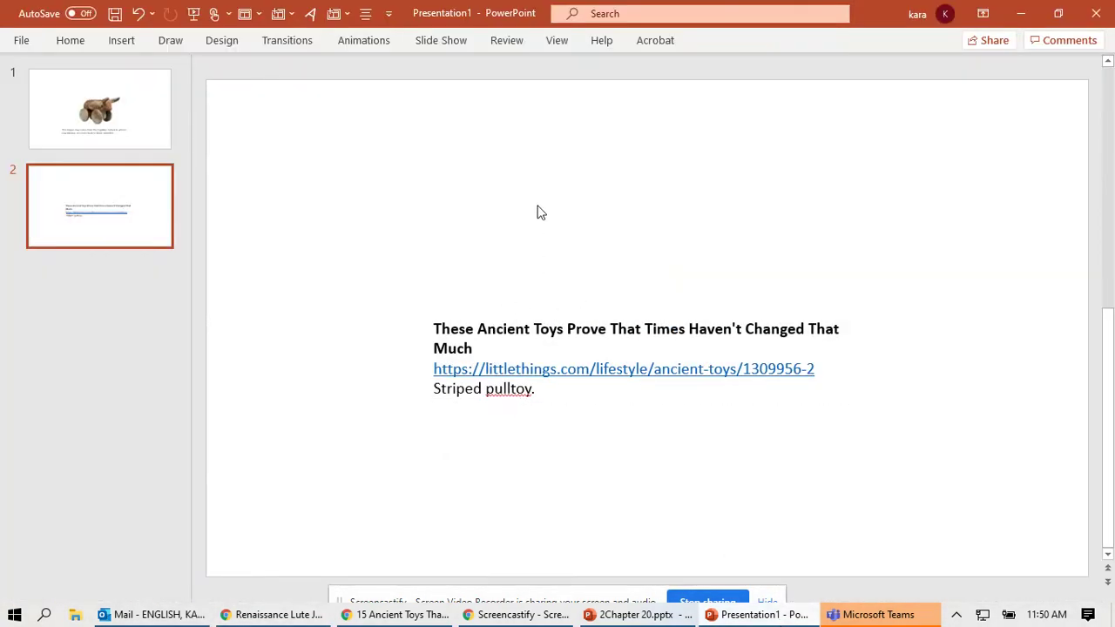
left_click(126, 45)
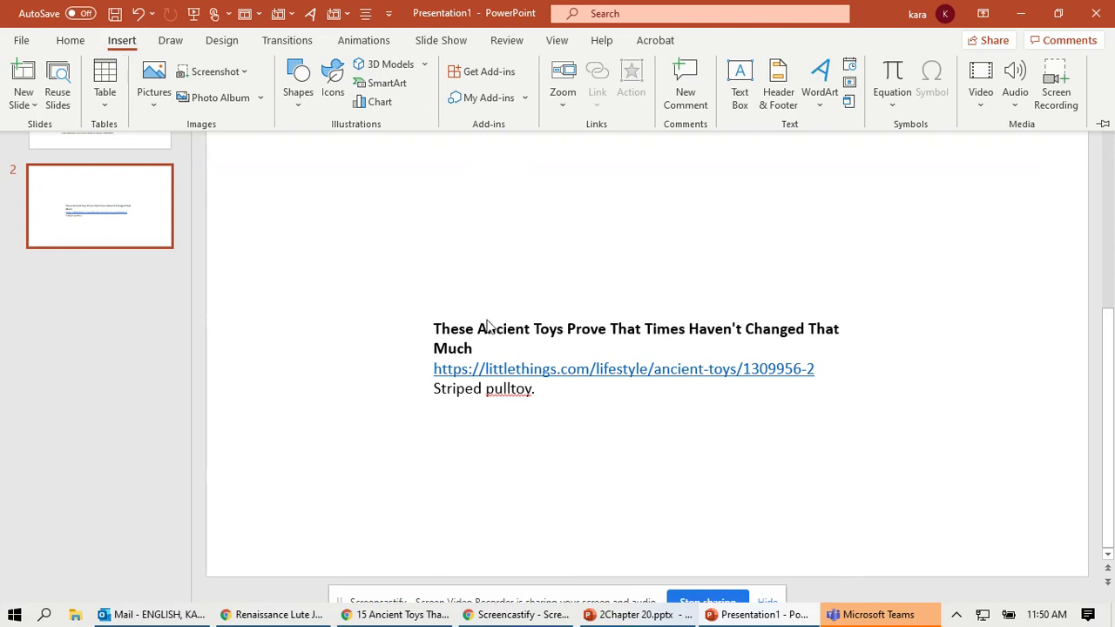
left_click(430, 324)
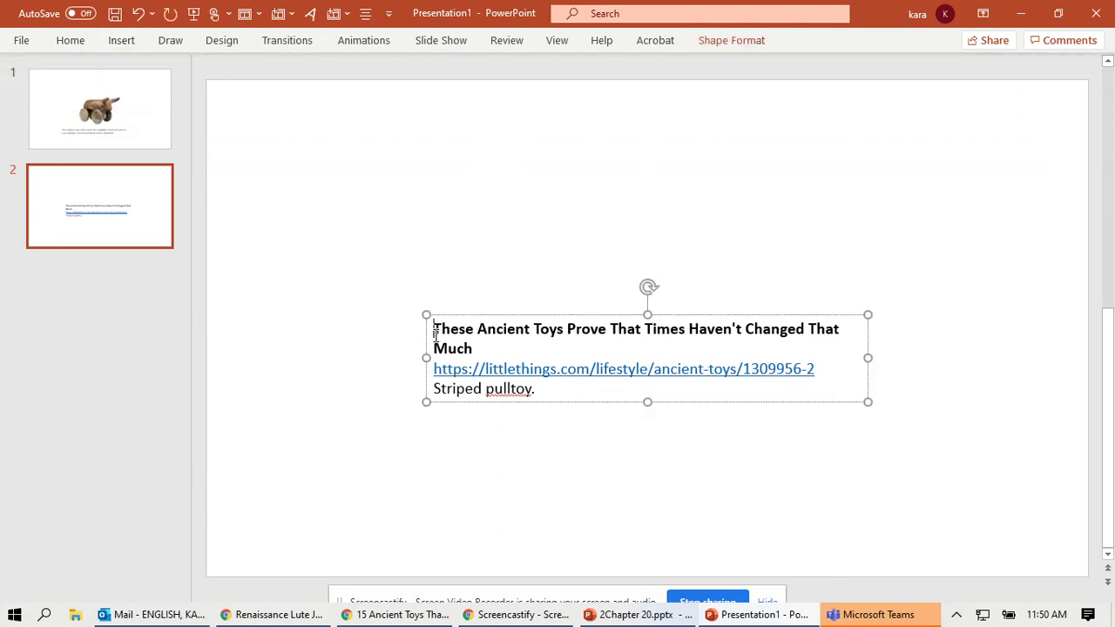
left_click_drag(435, 333, 477, 350)
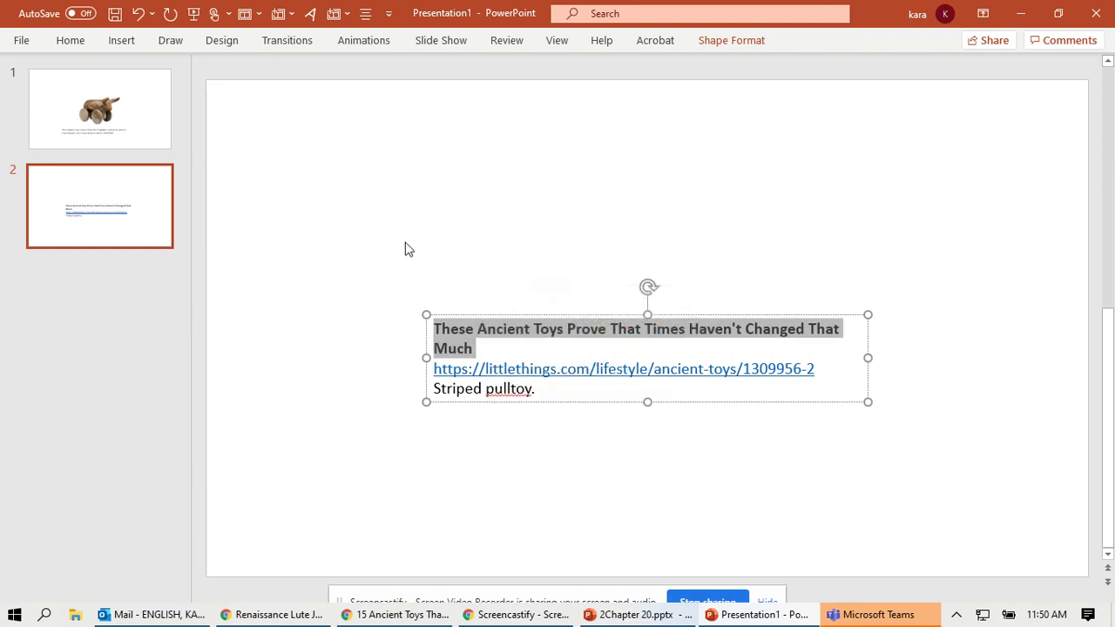
left_click(122, 41)
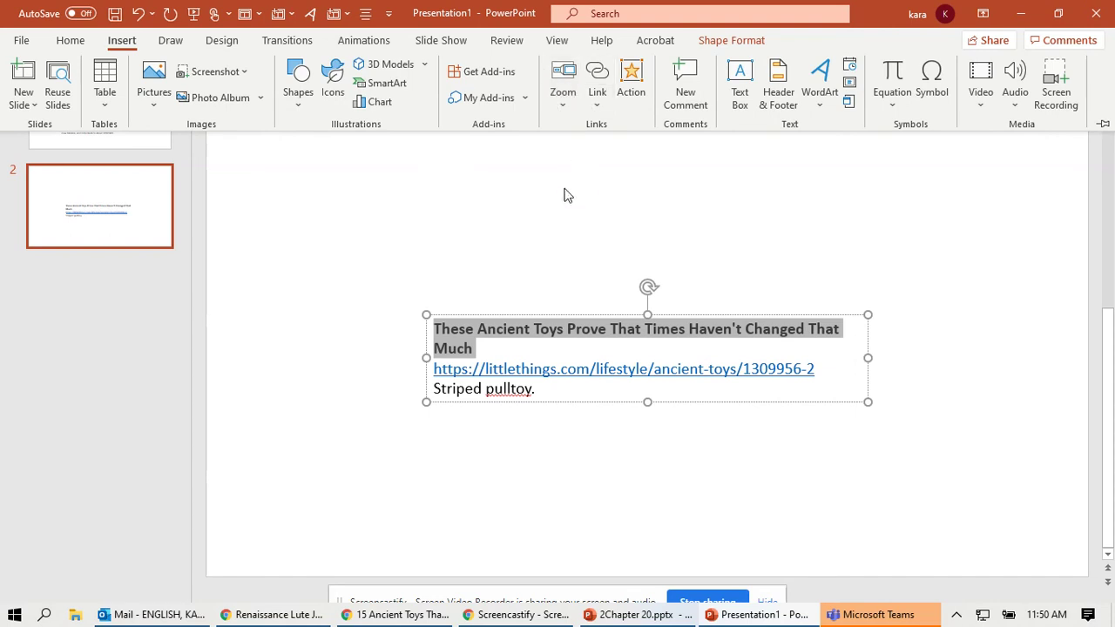
left_click(597, 77)
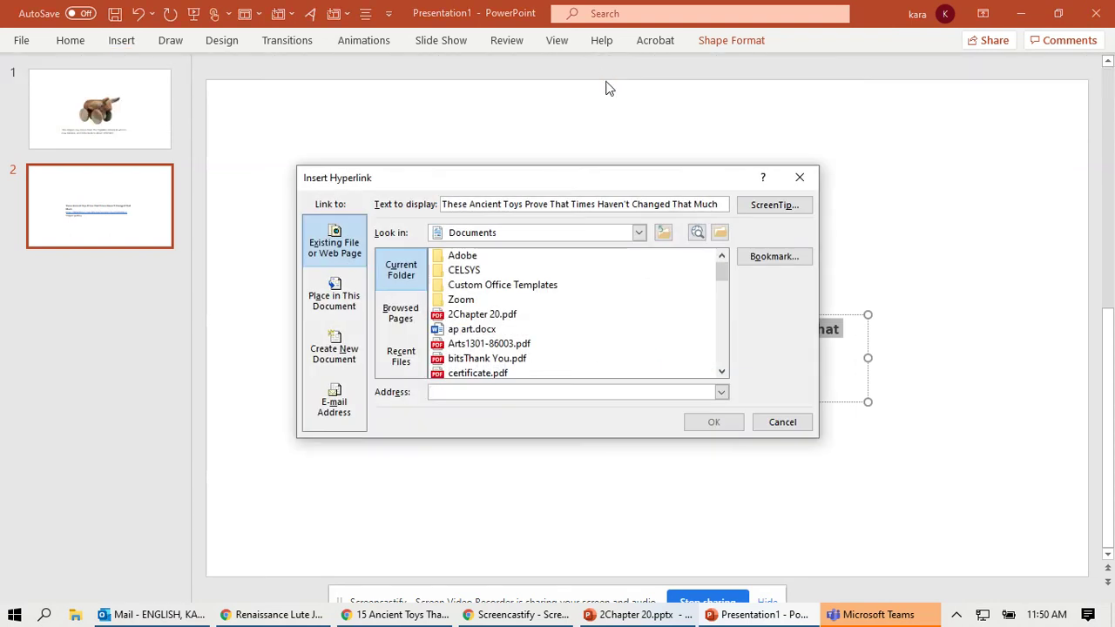
key("ctrl+v")
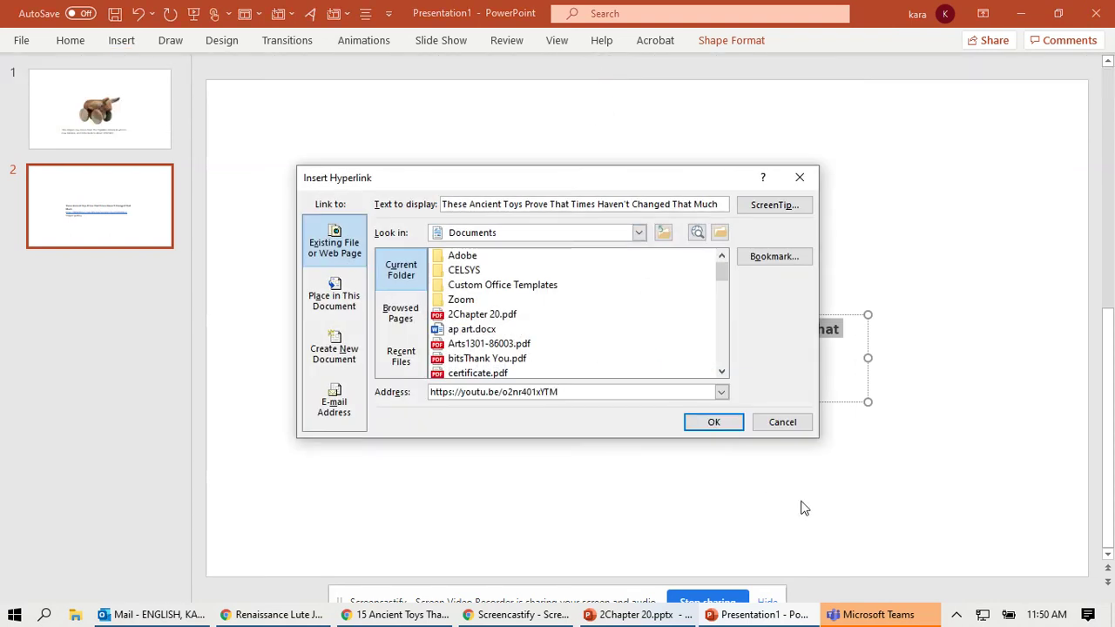
left_click(710, 428)
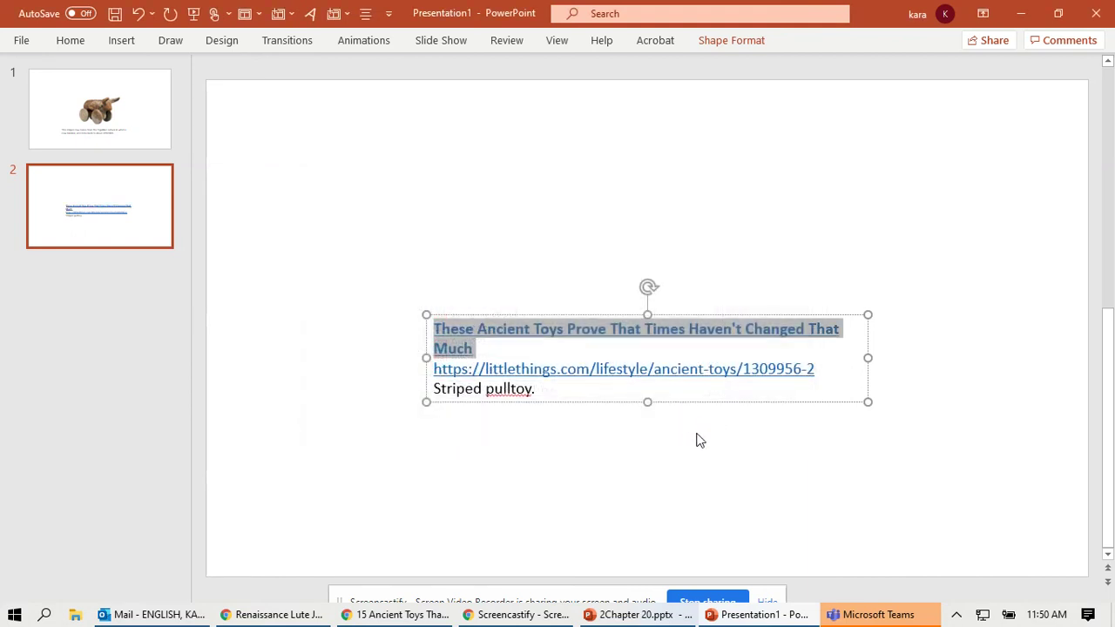
left_click(672, 438)
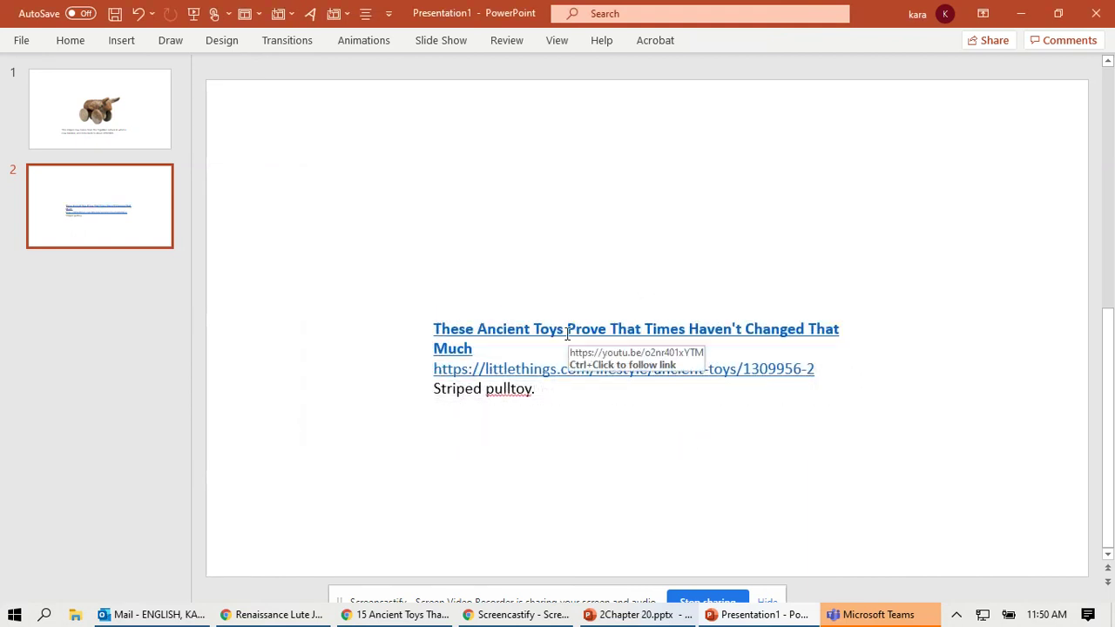
- Play the slide show from the current slide to test the headline's YouTube link, closing the duplicate video tab it opens in Chrome
left_click(556, 43)
left_click(458, 41)
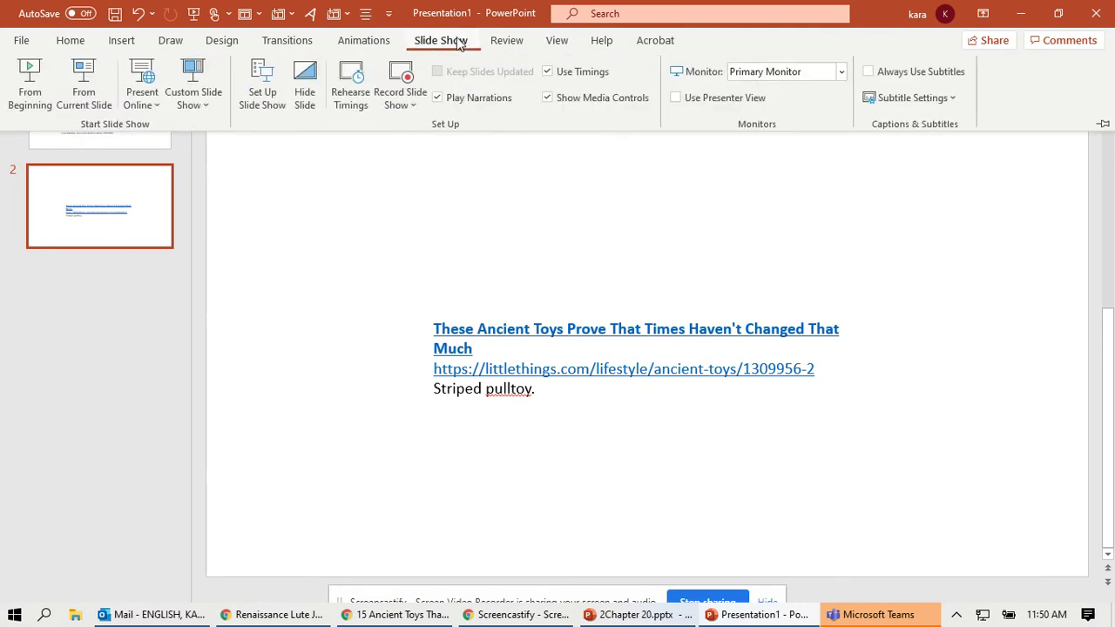
left_click(84, 94)
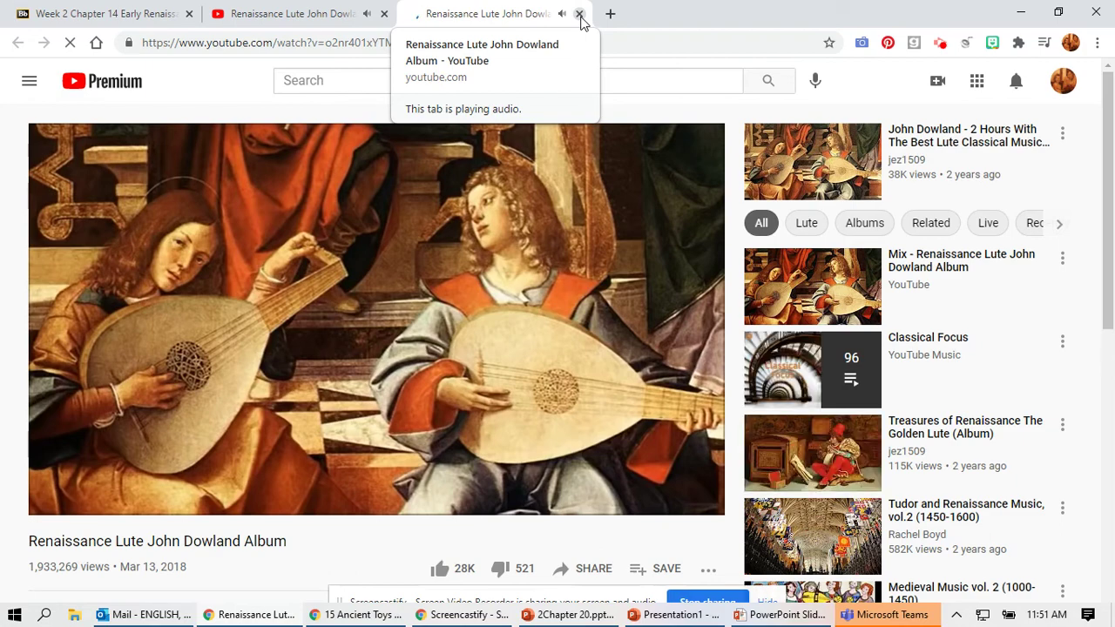
left_click(580, 15)
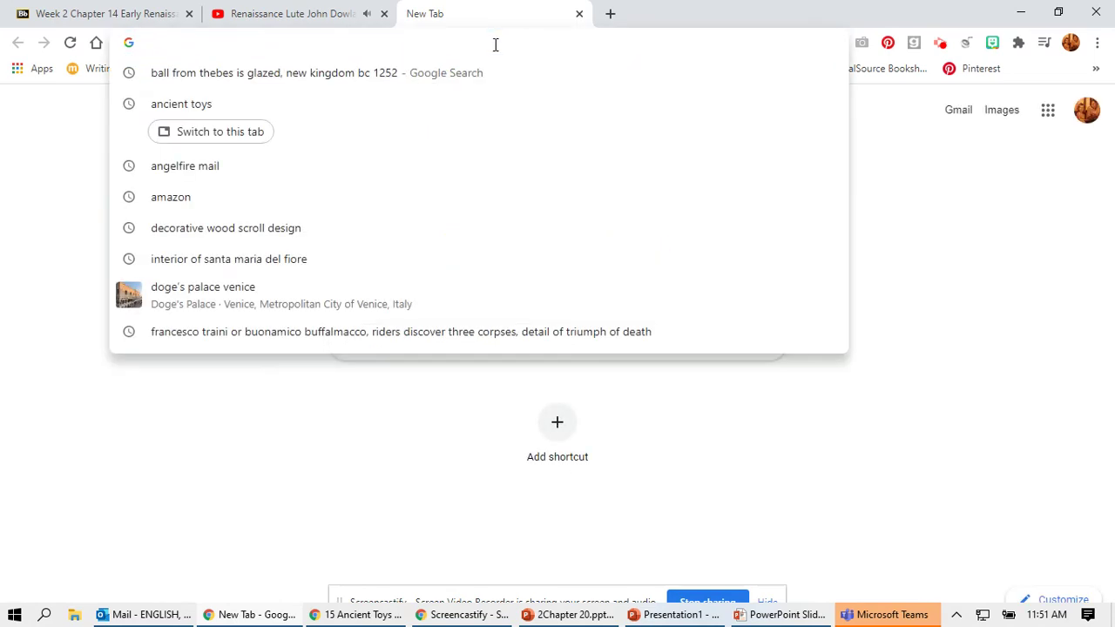
- Search Google for "short music sound files rennaissance" in a new tab
type("shor ")
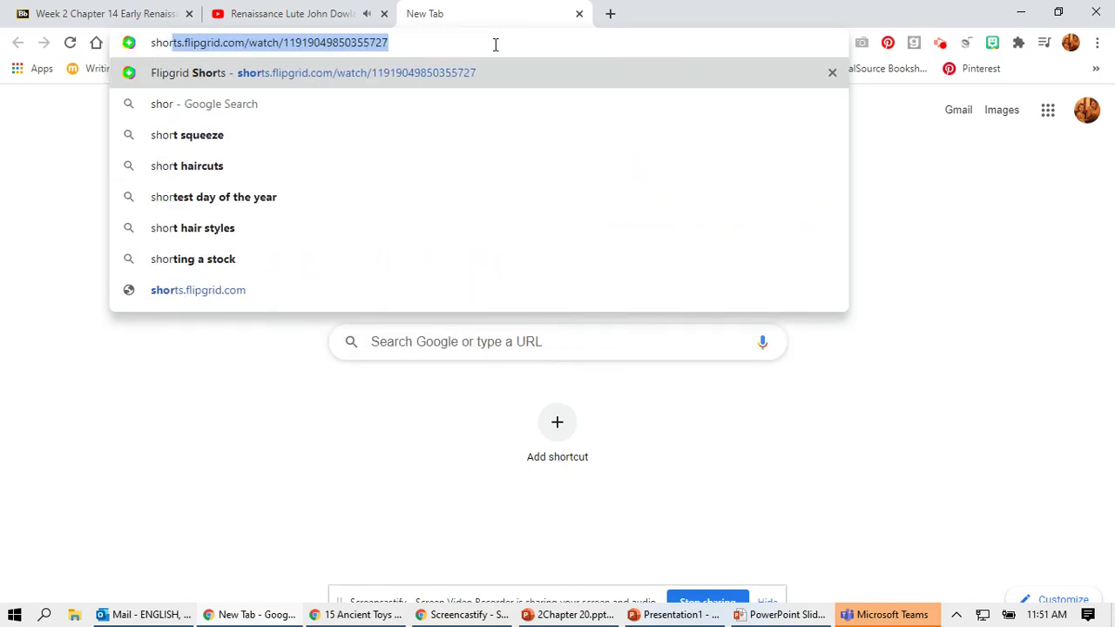
type("t")
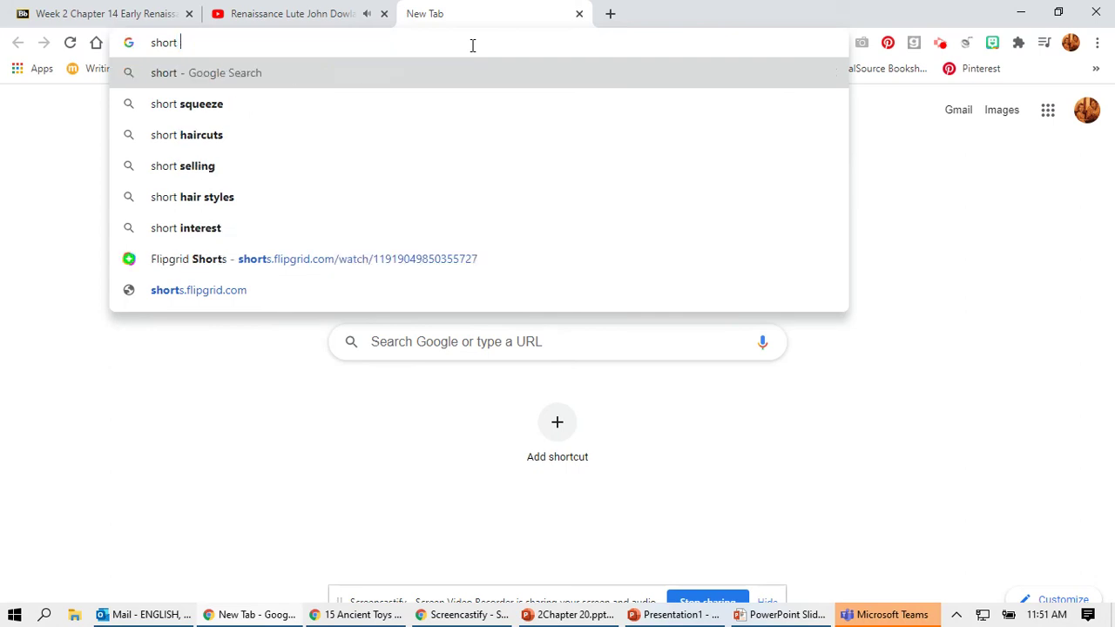
type(" musi")
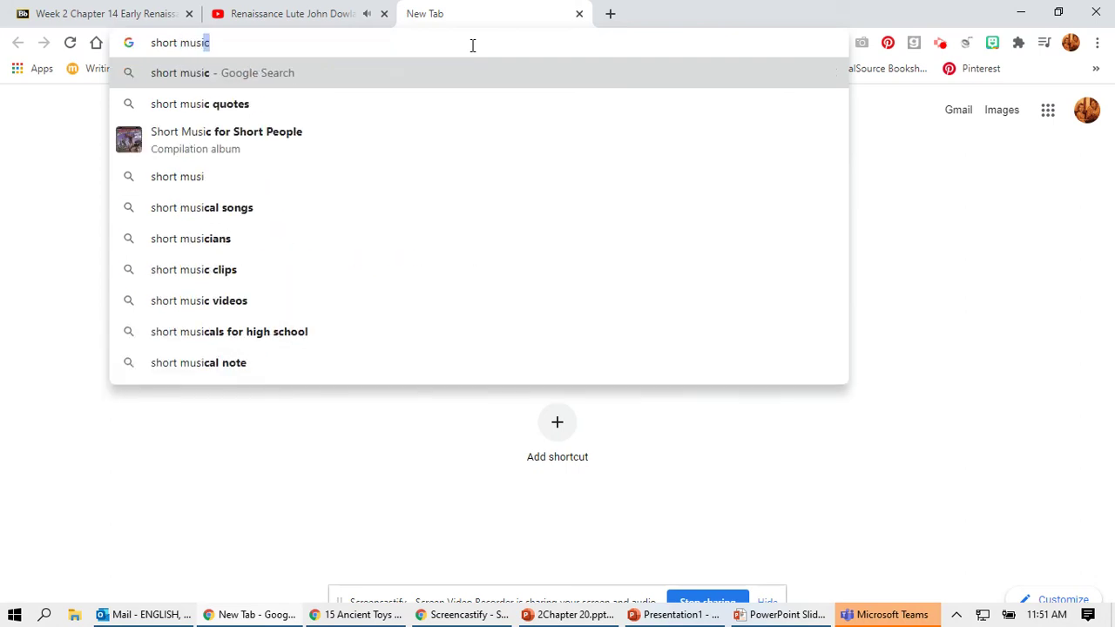
type("c sou")
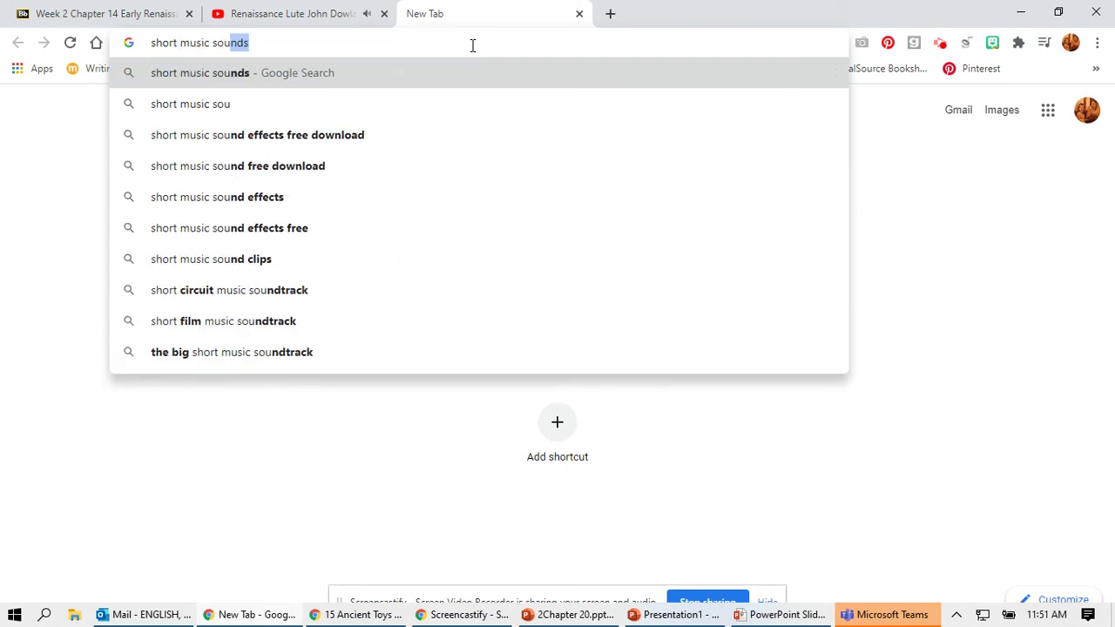
type("nd fi")
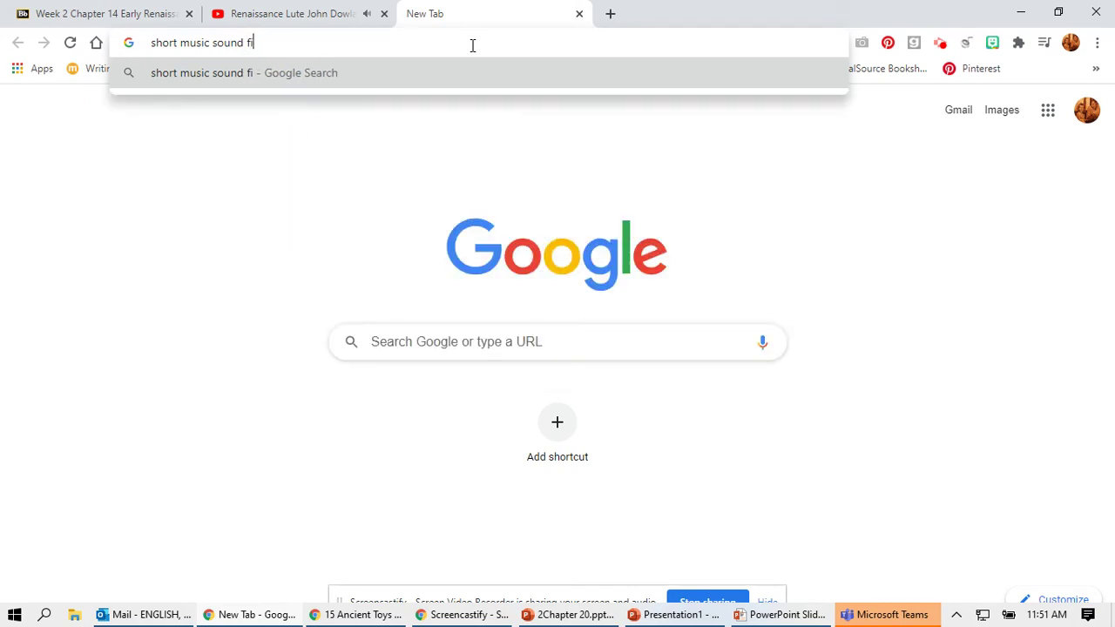
type("les ")
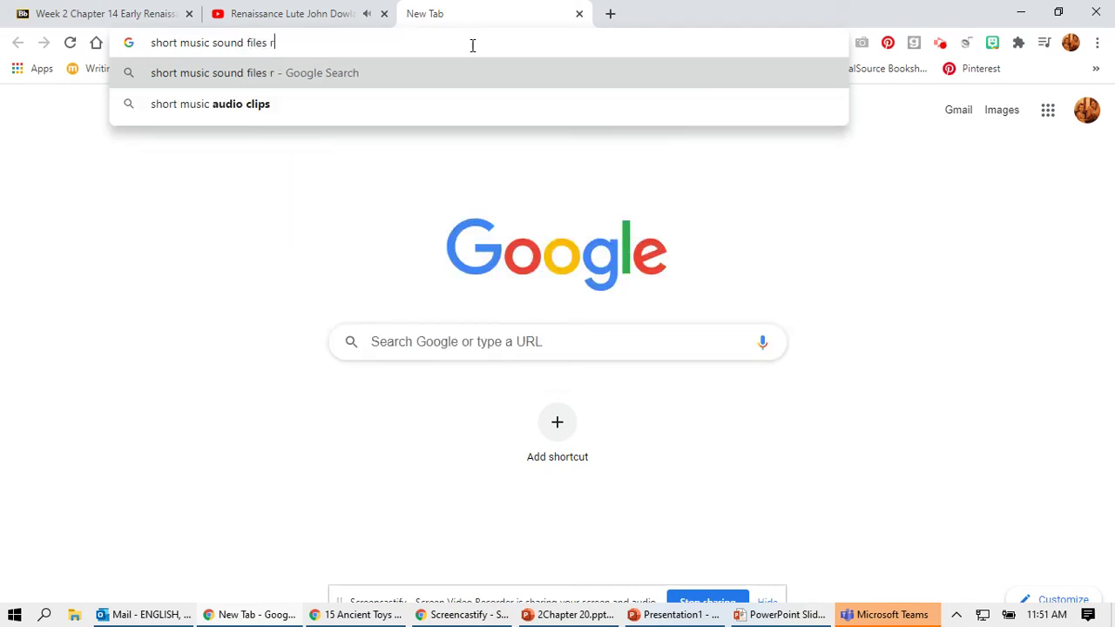
type("rena")
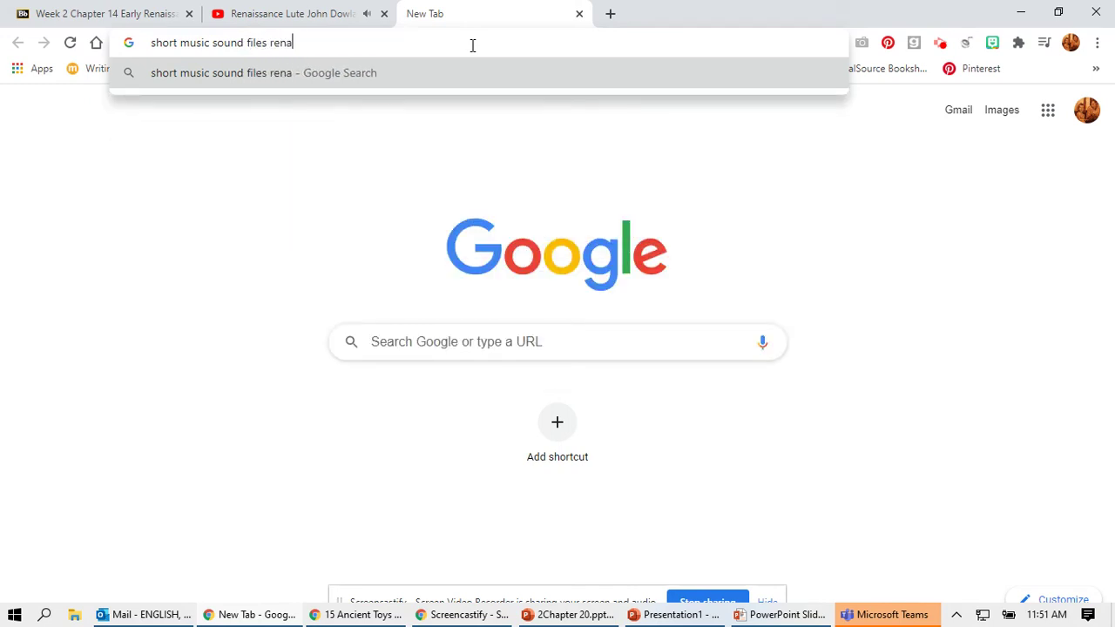
key("BackSpace")
type("naiss")
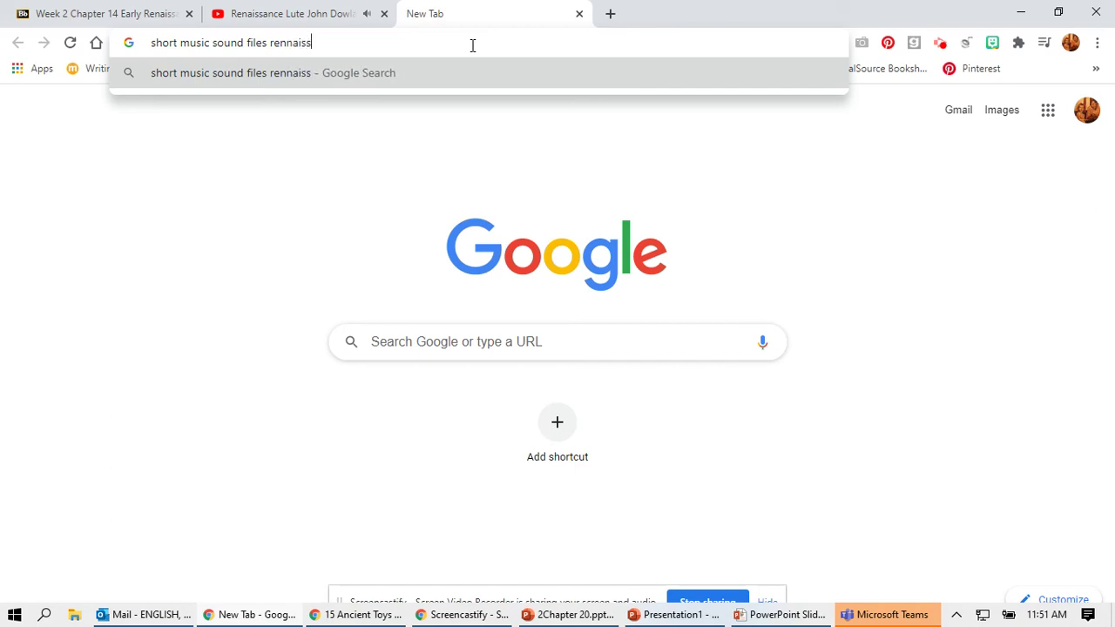
type("ance")
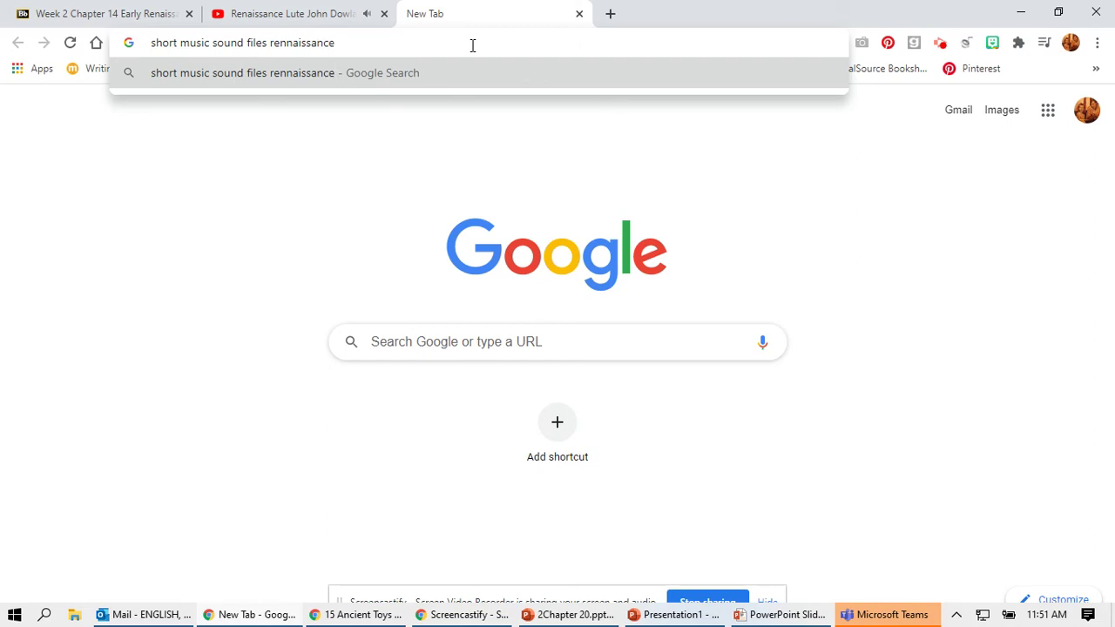
key("Return")
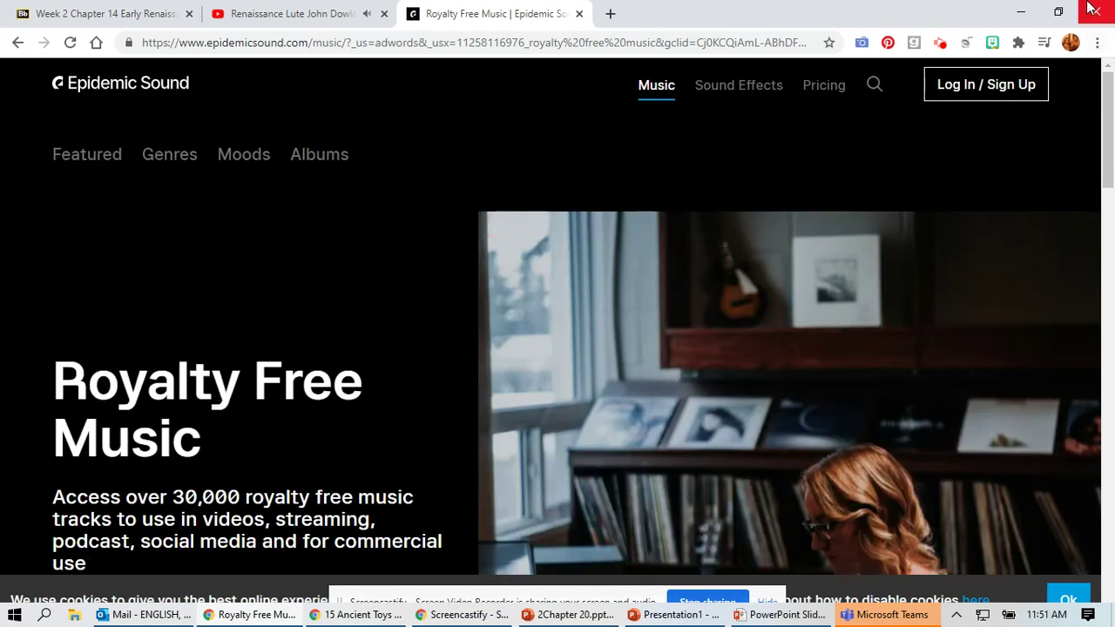
- Return from the Epidemic Sound page to the search results and refine the query to "short music sound files rennaissance free"
left_click(1097, 96)
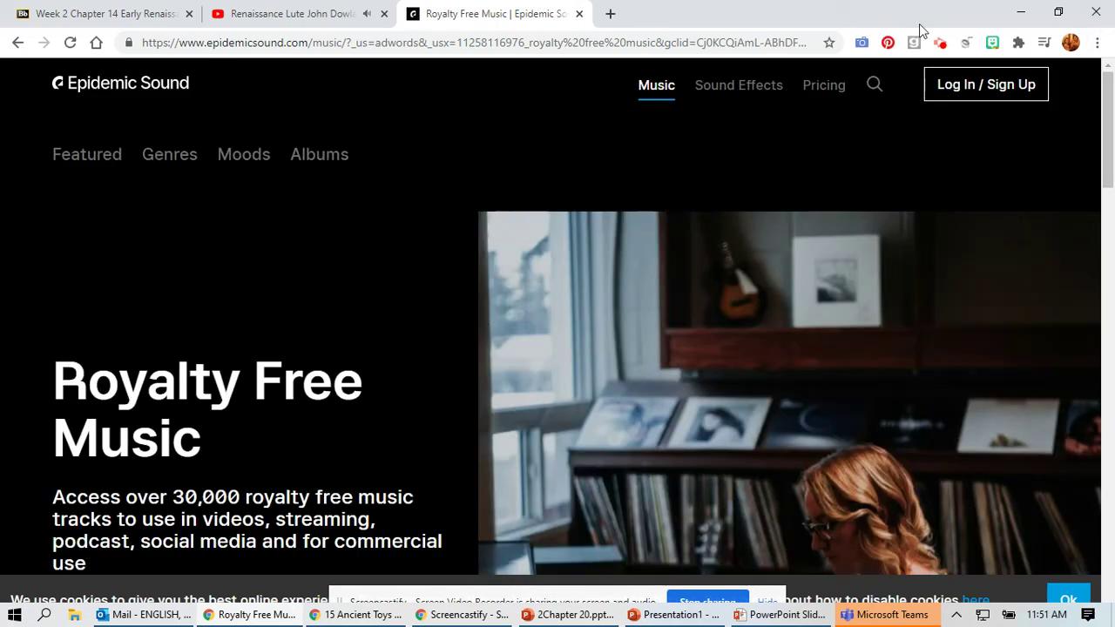
left_click(17, 42)
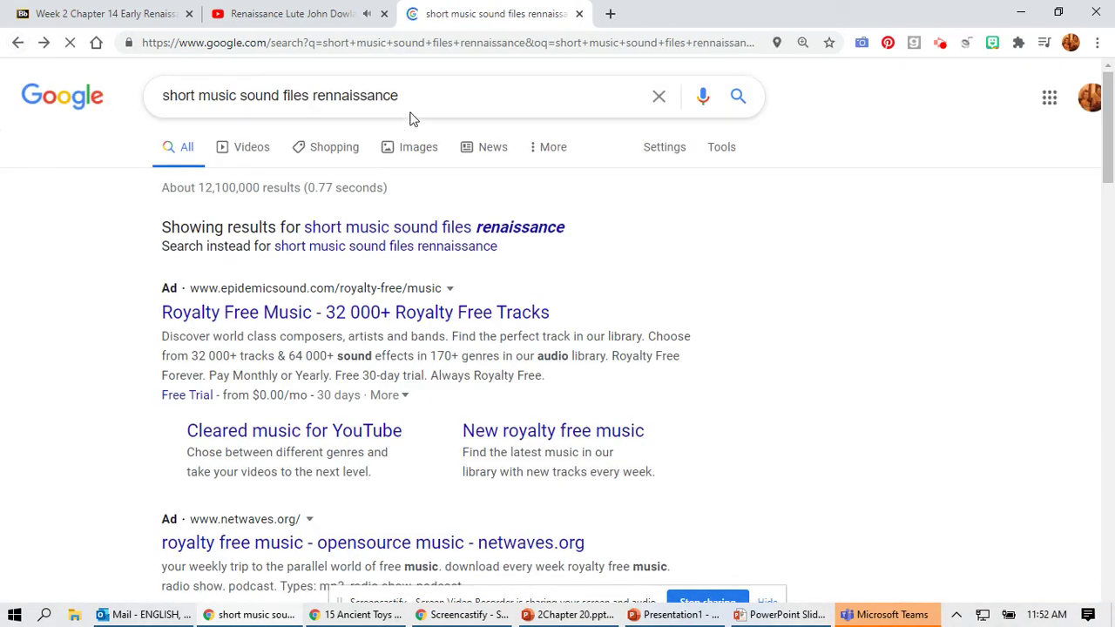
left_click(411, 108)
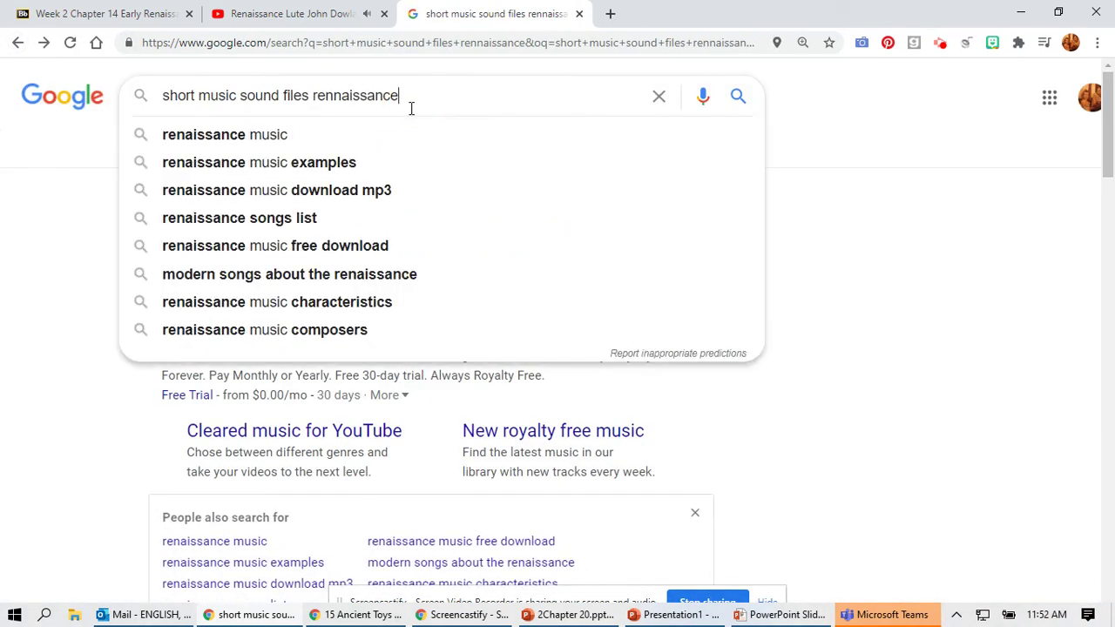
type("free")
key("Return")
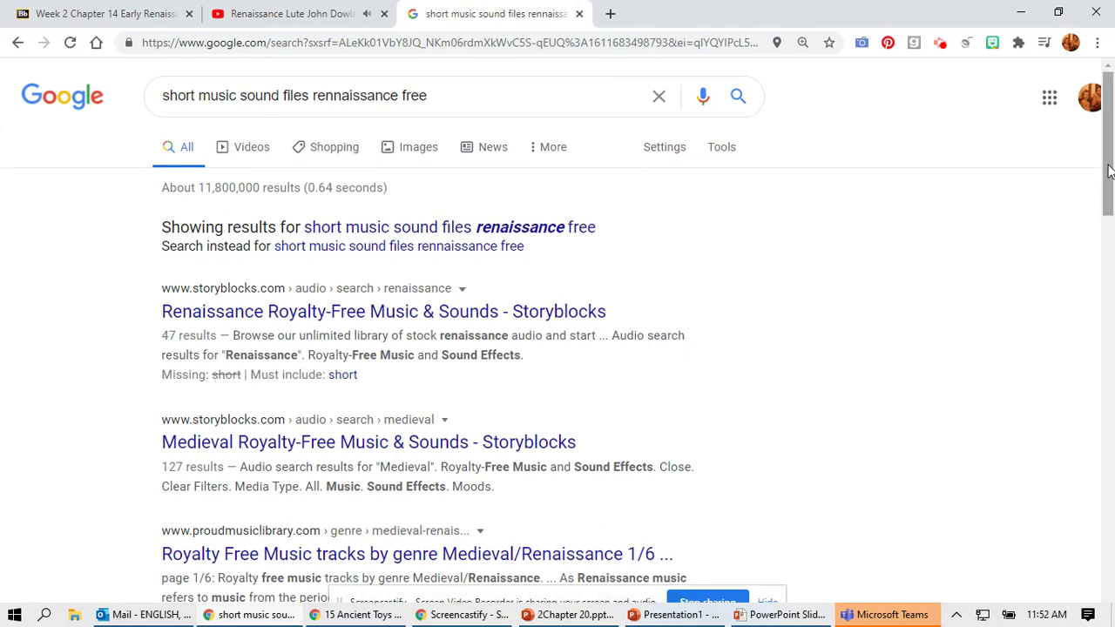
- Check Proud Music Library's Medieval/Renaissance page and the jsayles.com Early Music page for free recordings and their usage rights
left_click_drag(1110, 174, 1108, 242)
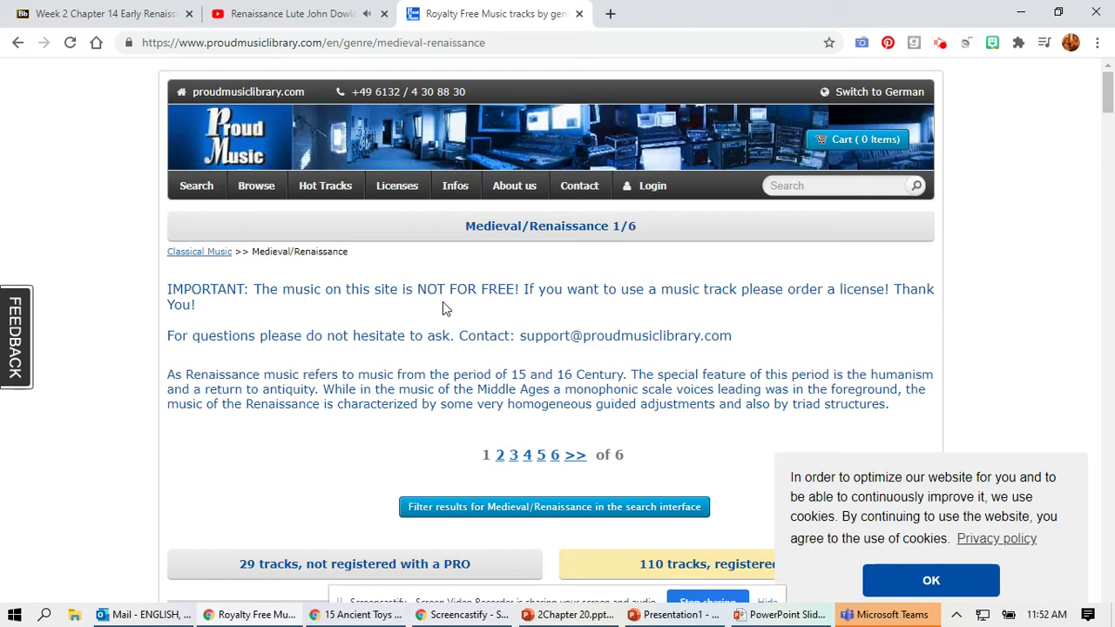
left_click(930, 582)
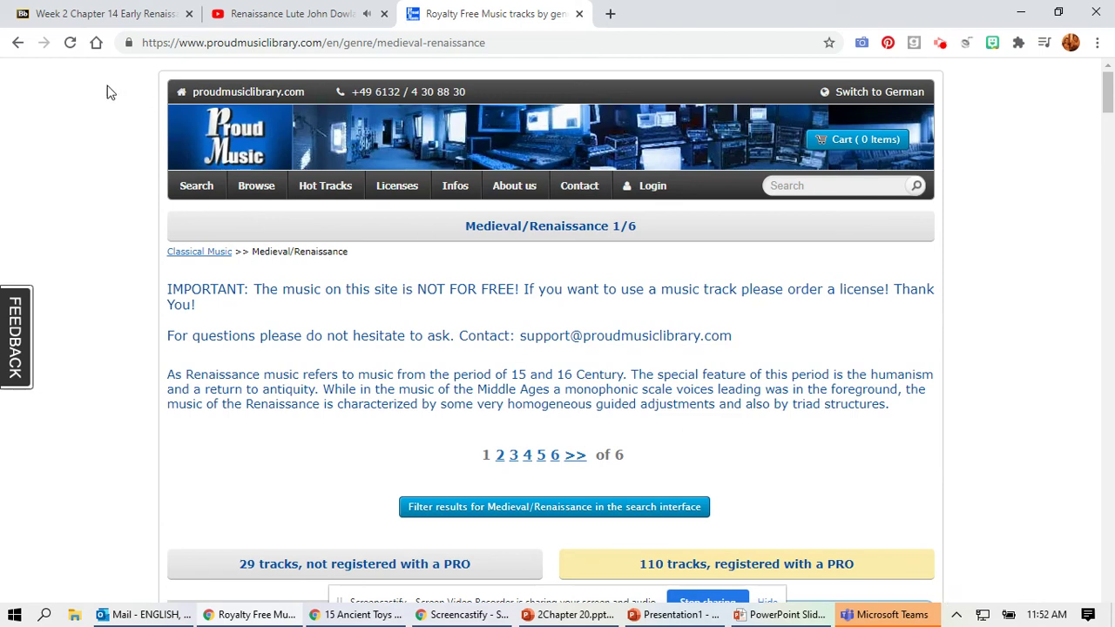
left_click(19, 43)
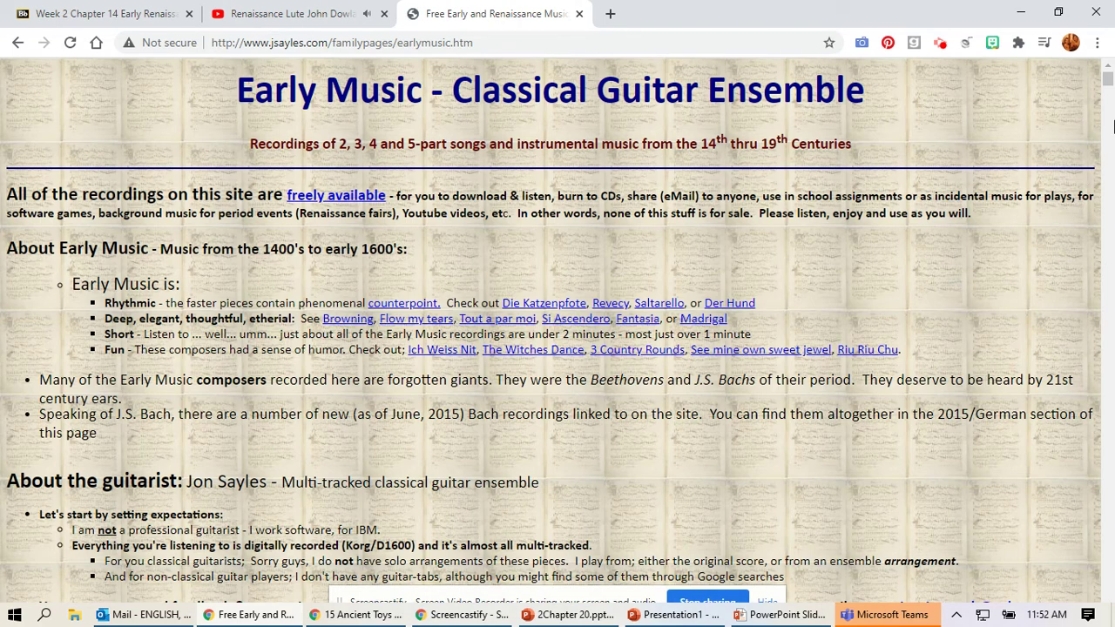
left_click_drag(1106, 78, 1108, 97)
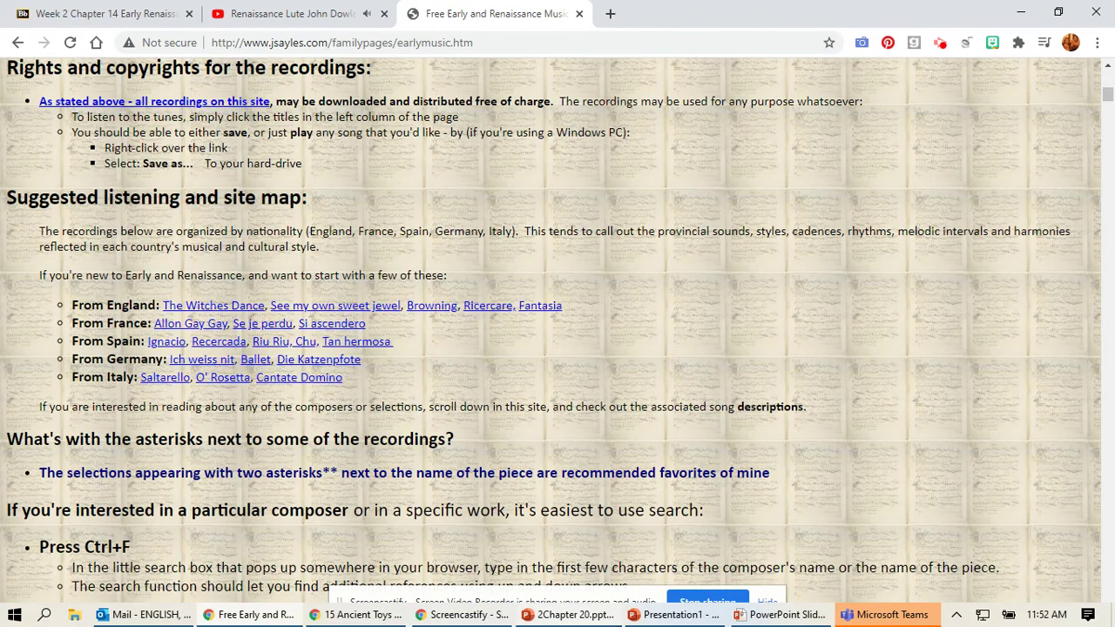
- Switch to Presentation1 in PowerPoint and view the Insert Audio dialog for files on the PC and the available design themes
left_click(673, 616)
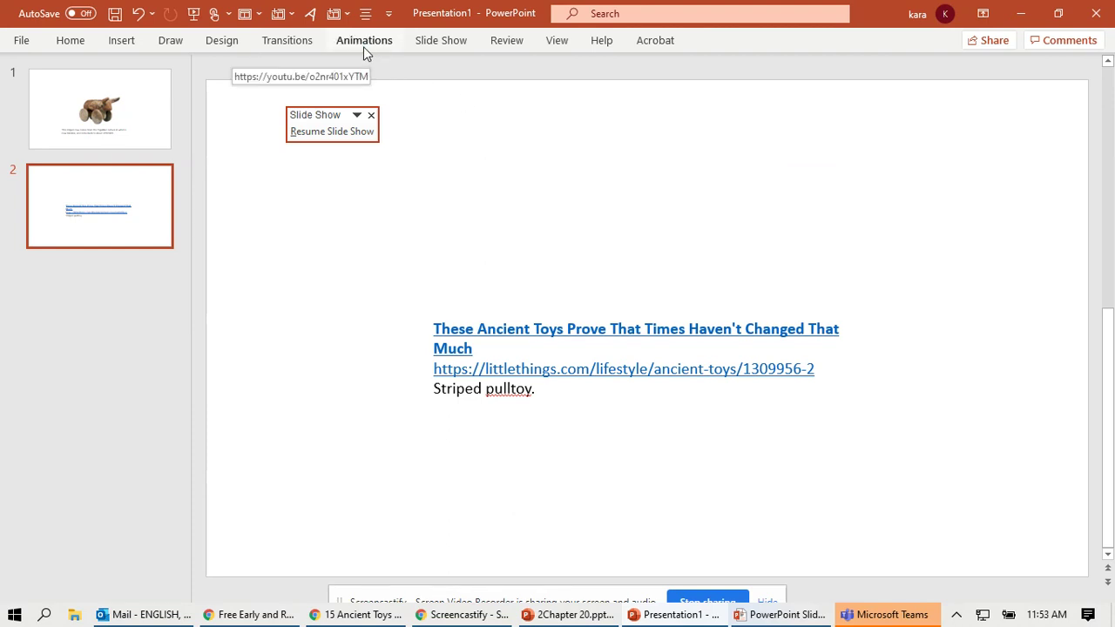
left_click(120, 42)
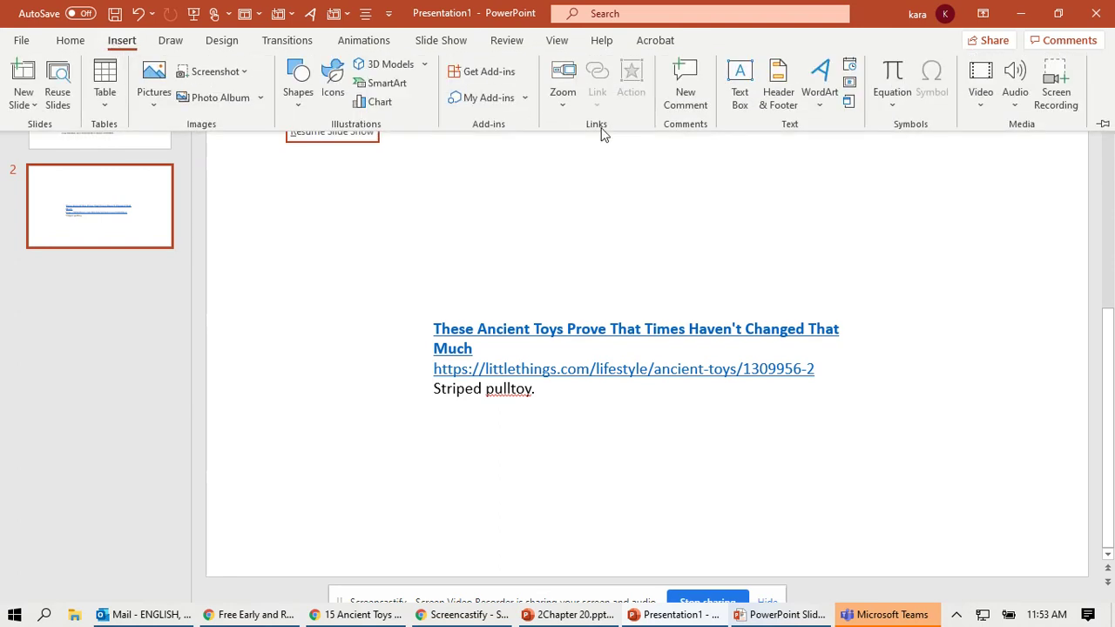
left_click(1014, 78)
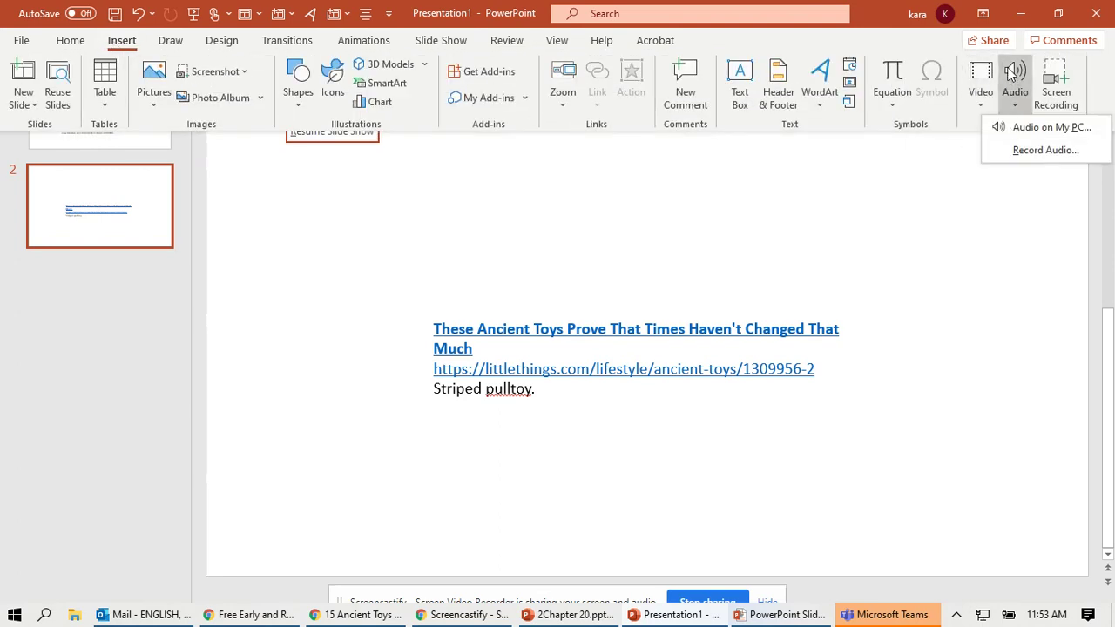
left_click(1036, 131)
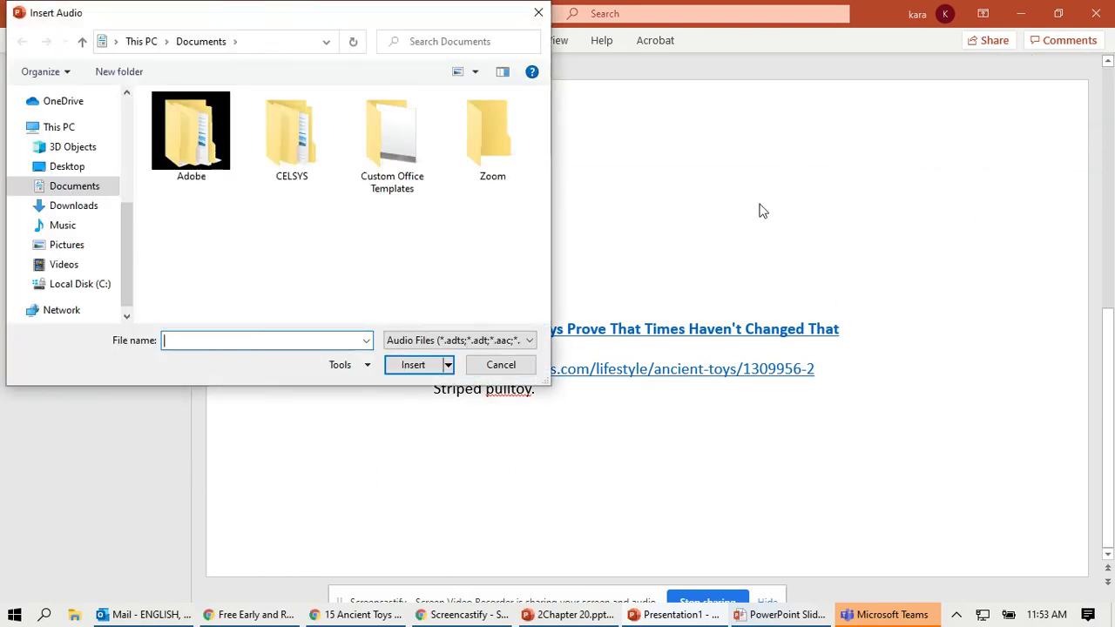
left_click(539, 13)
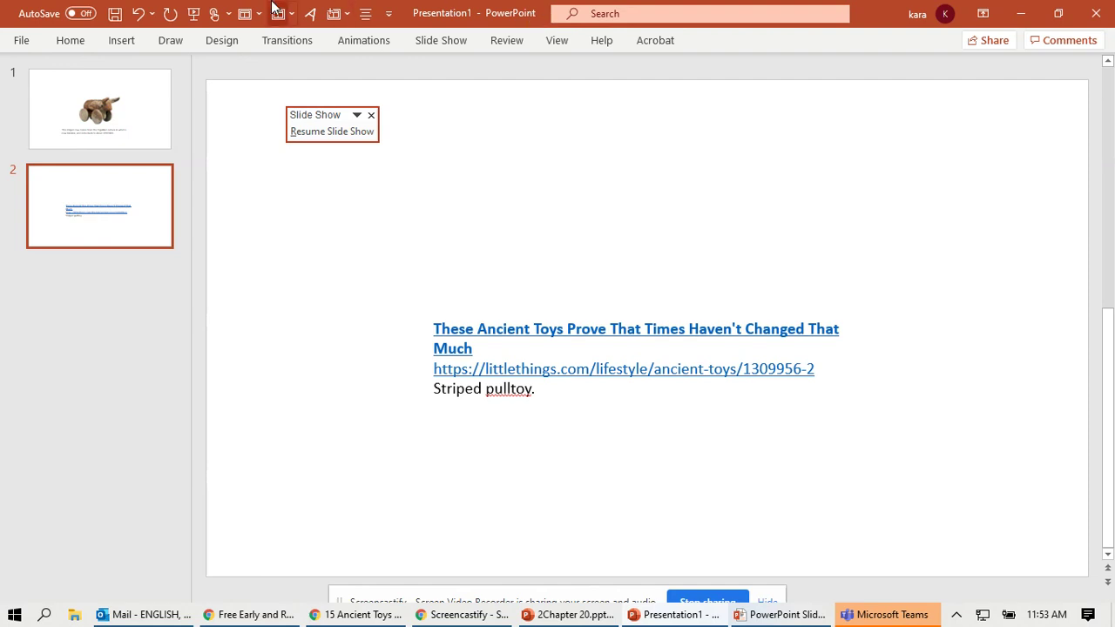
left_click(222, 40)
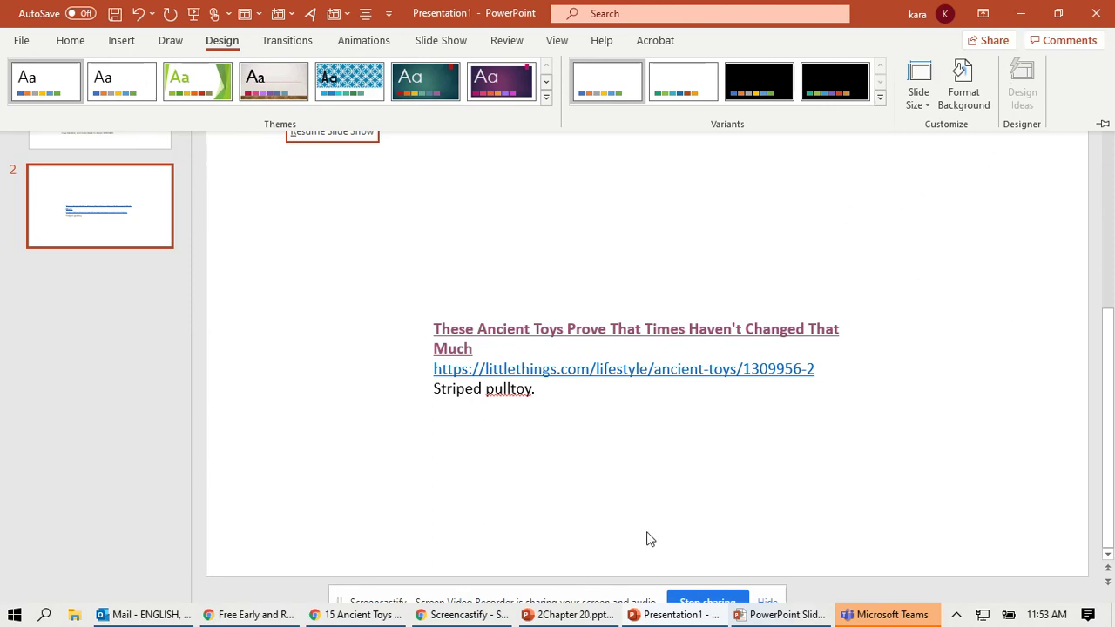
- Switch to the Blackboard course in Chrome, return to the Unit 1 page, and examine its example timelines
left_click(292, 616)
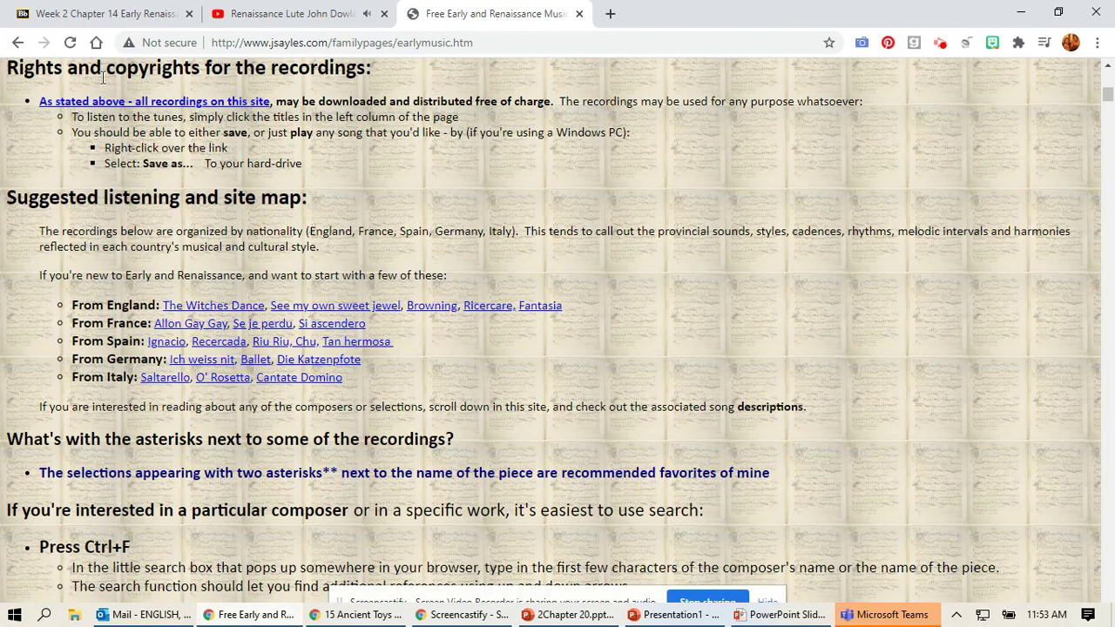
left_click(87, 14)
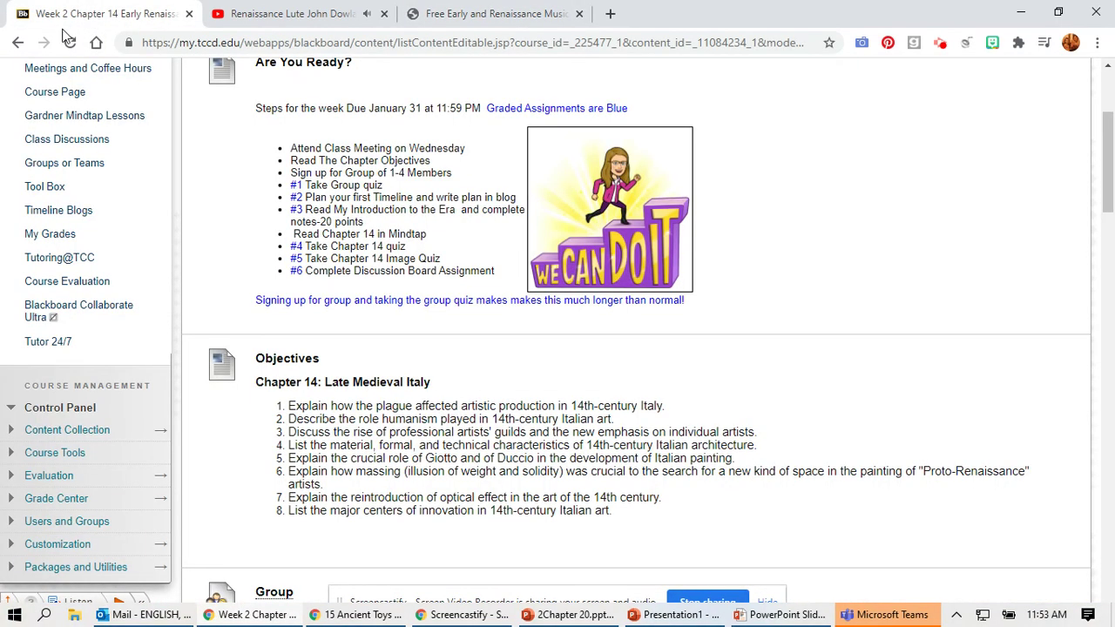
left_click(18, 44)
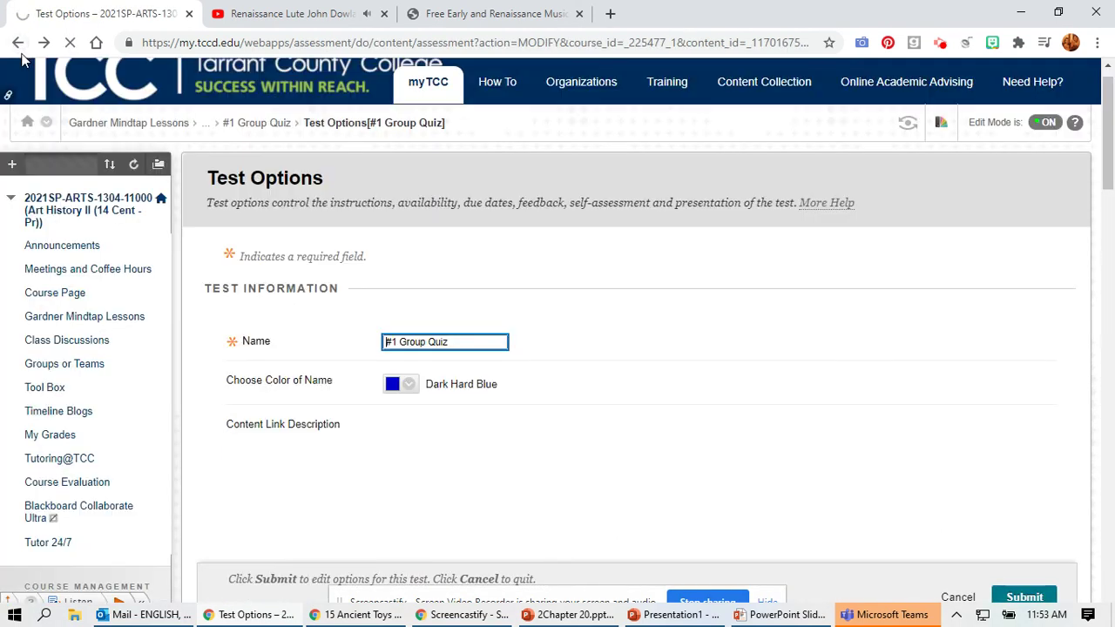
left_click(18, 42)
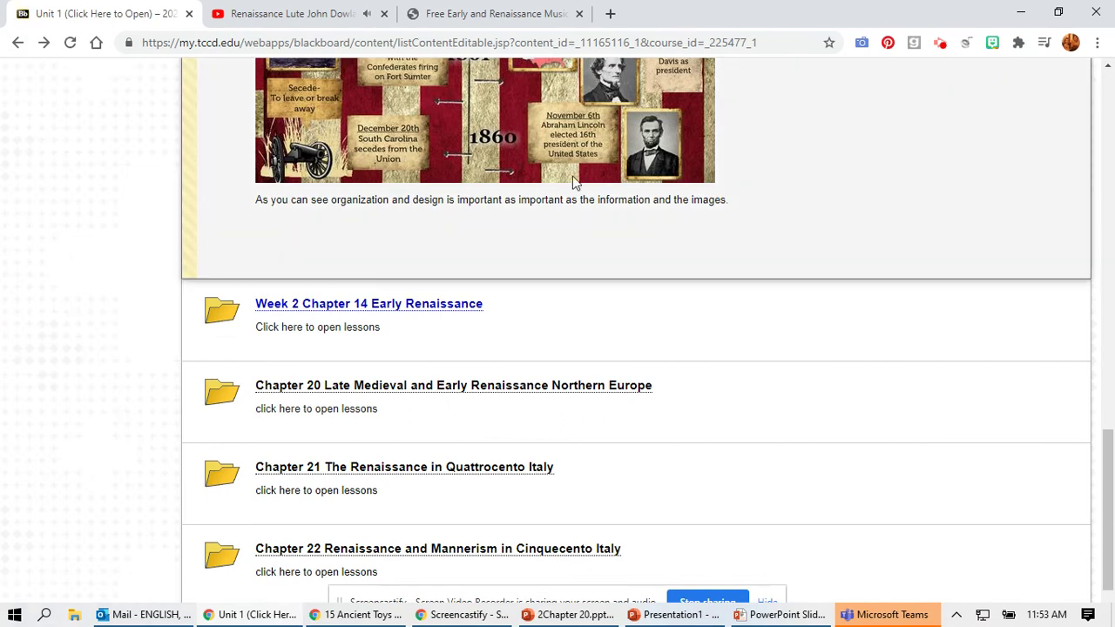
left_click(1107, 452)
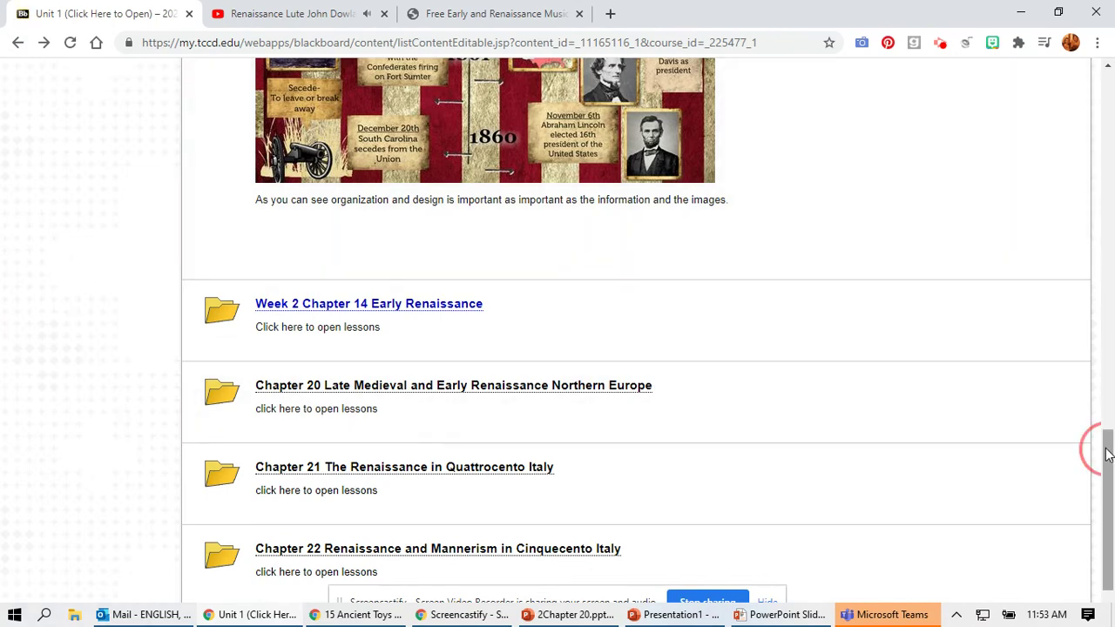
right_click(1103, 370)
left_click(1102, 342)
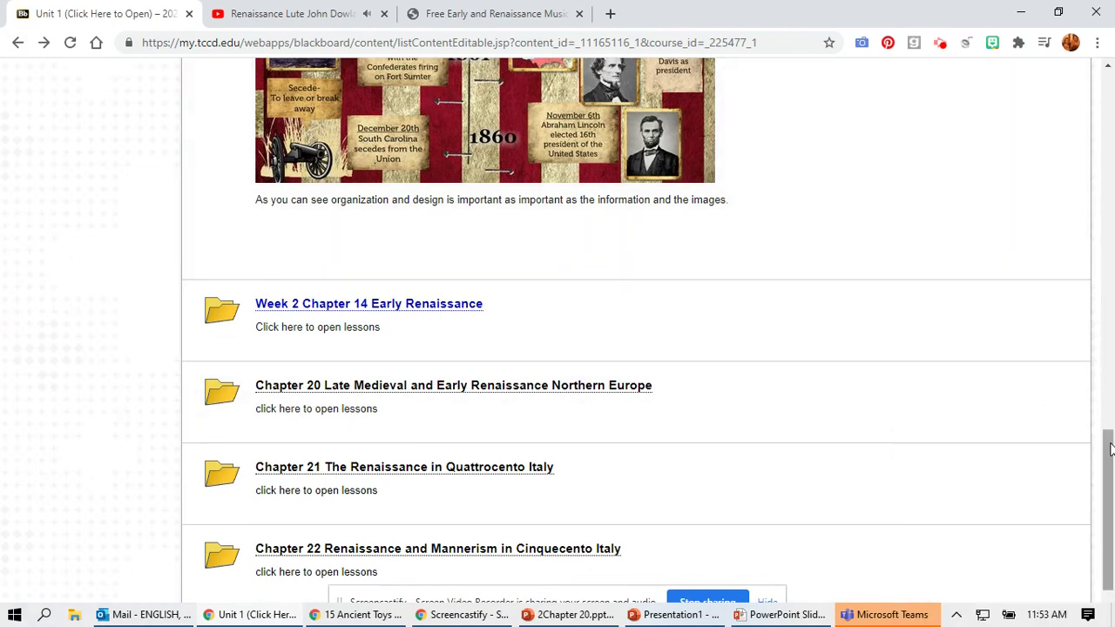
left_click_drag(1109, 448, 1102, 223)
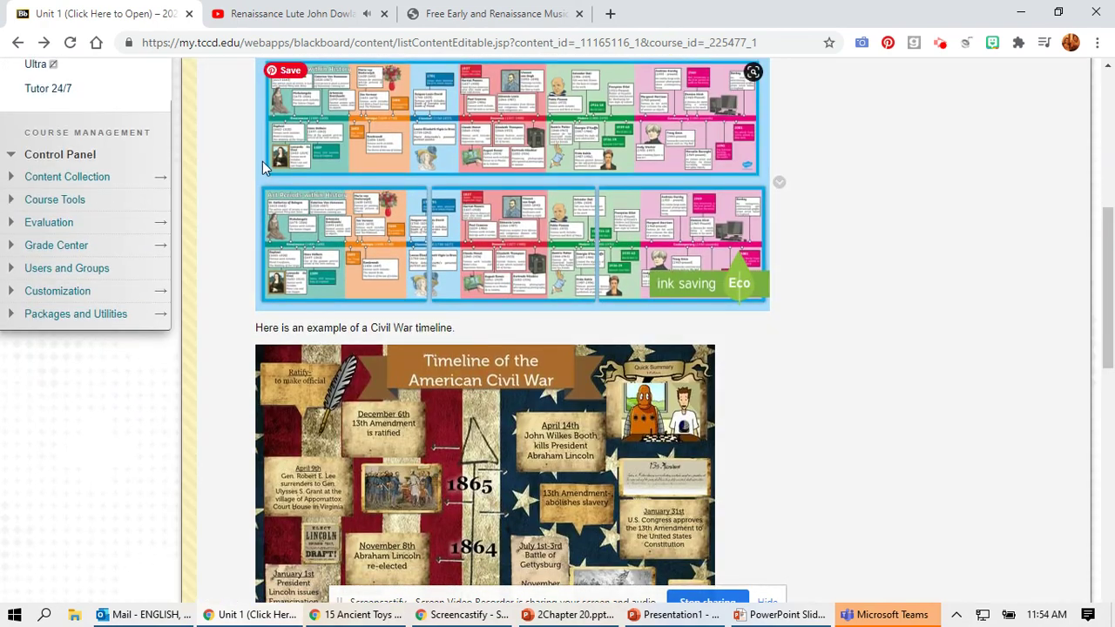